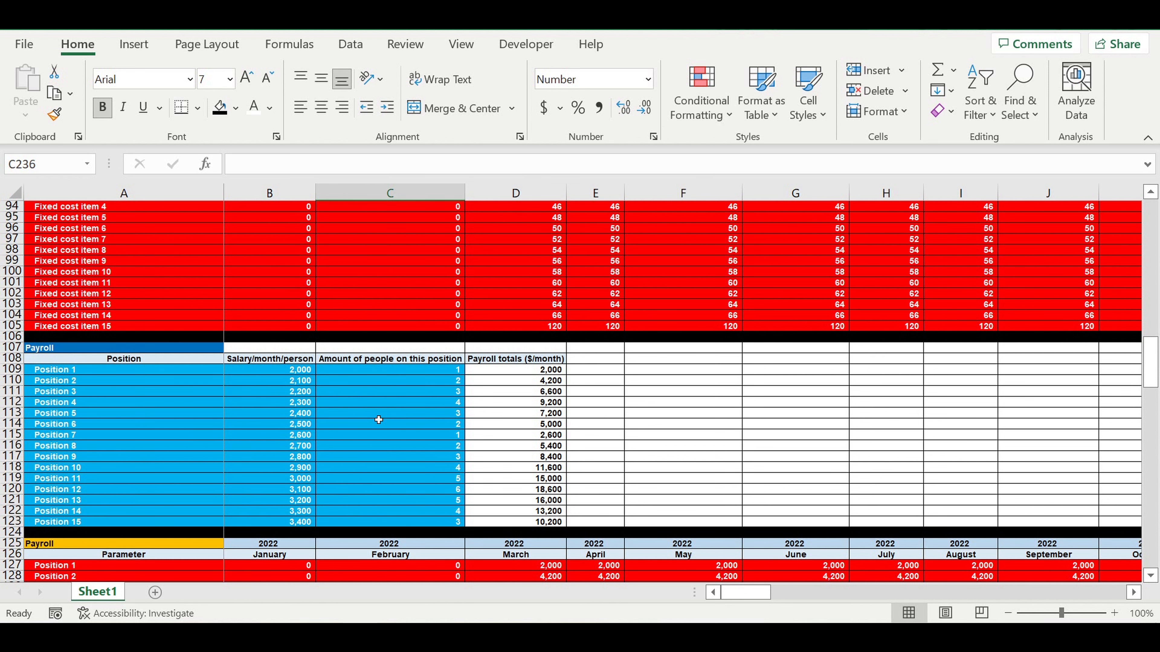
- Examine the payroll, expense and Goods & Services tables, including the COEFF Price and Sale plan COEFF columns
click(371, 403)
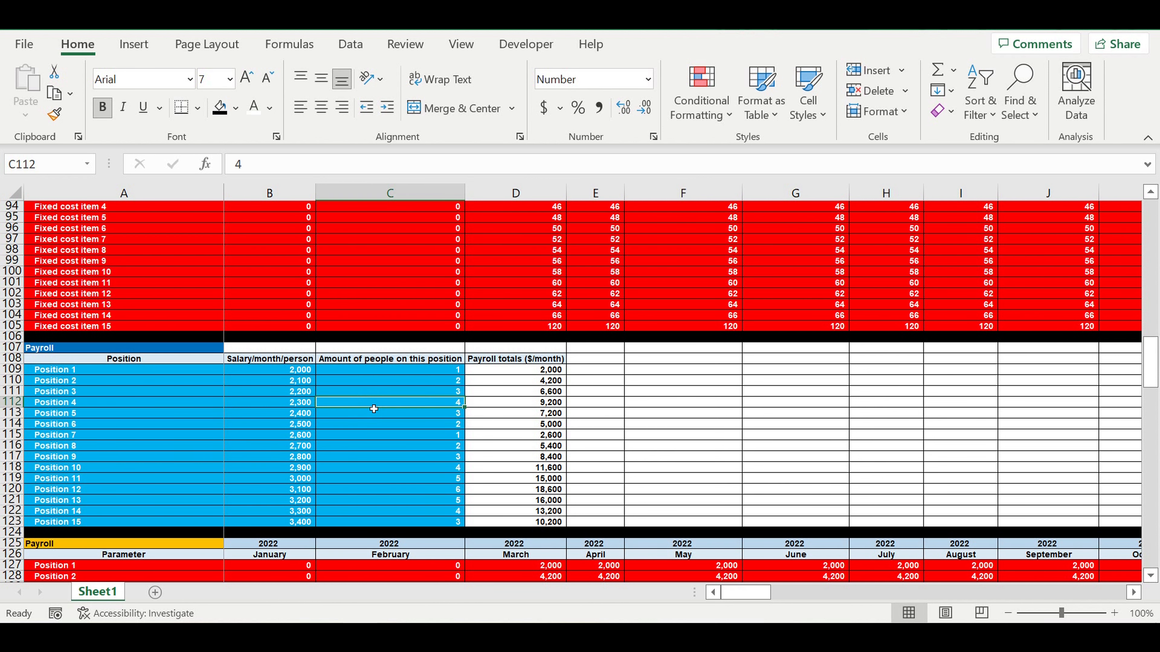
scroll(370, 402, up, 8)
scroll(370, 403, up, 14)
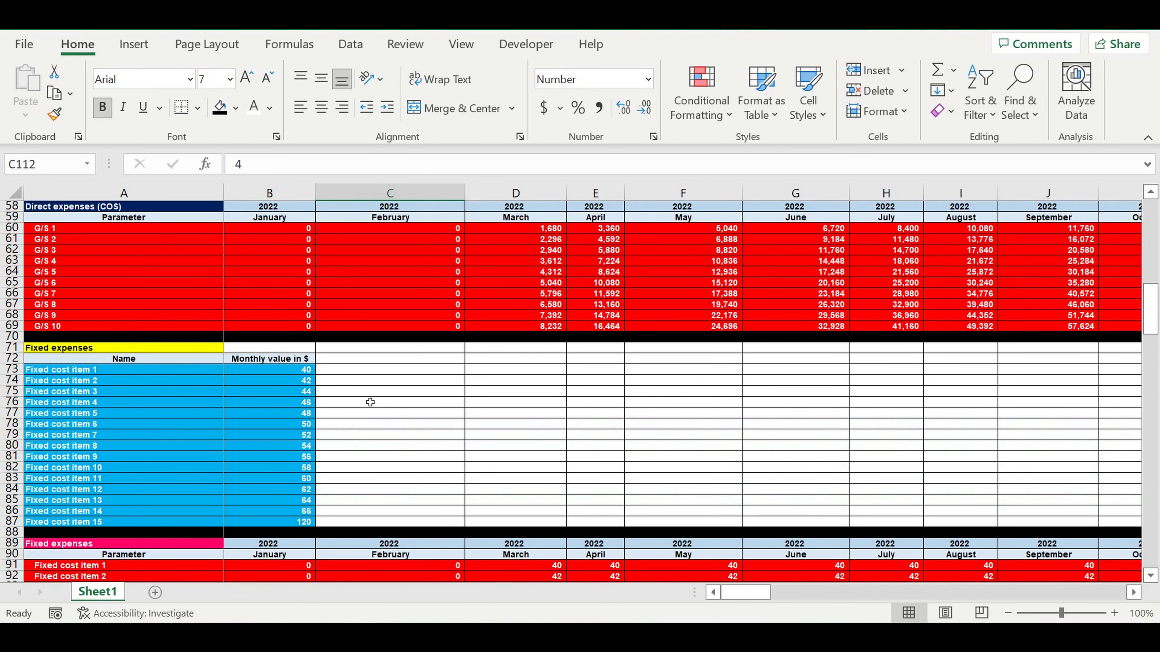
scroll(370, 398, up, 9)
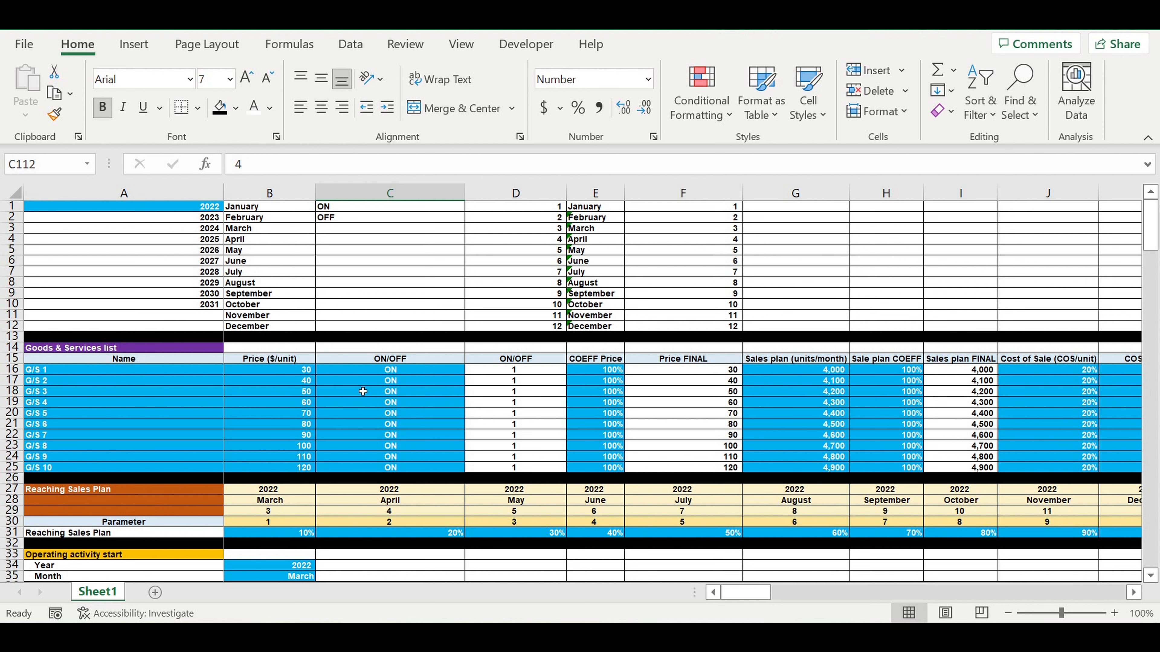
click(363, 391)
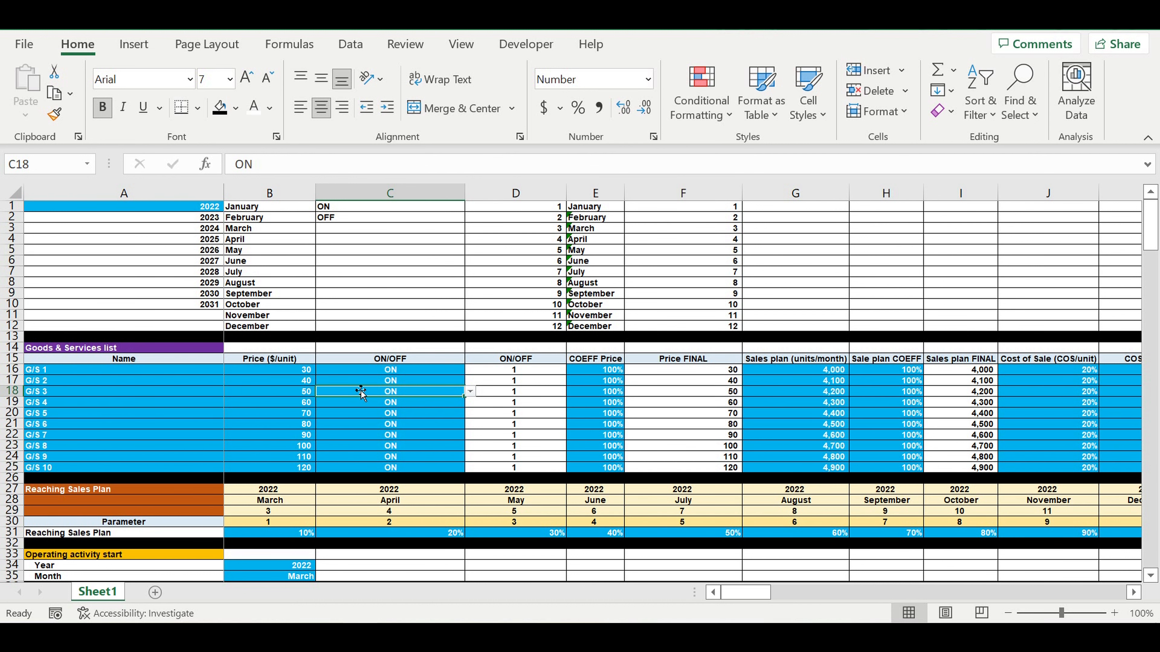
scroll(365, 390, down, 2)
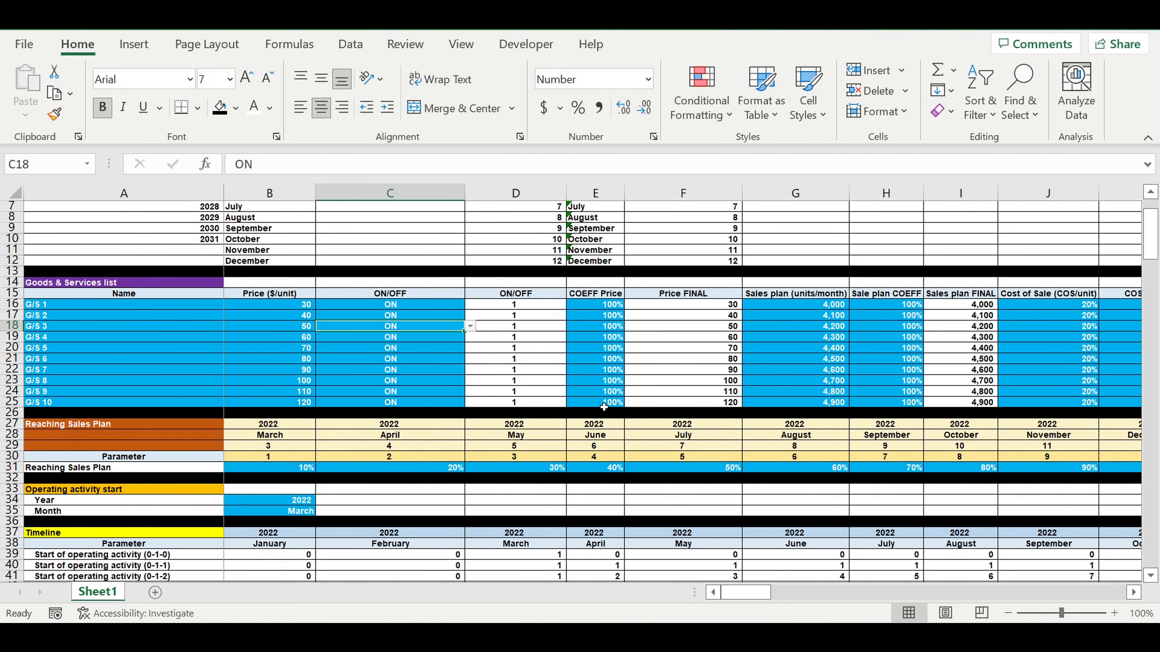
drag(603, 304, 607, 401)
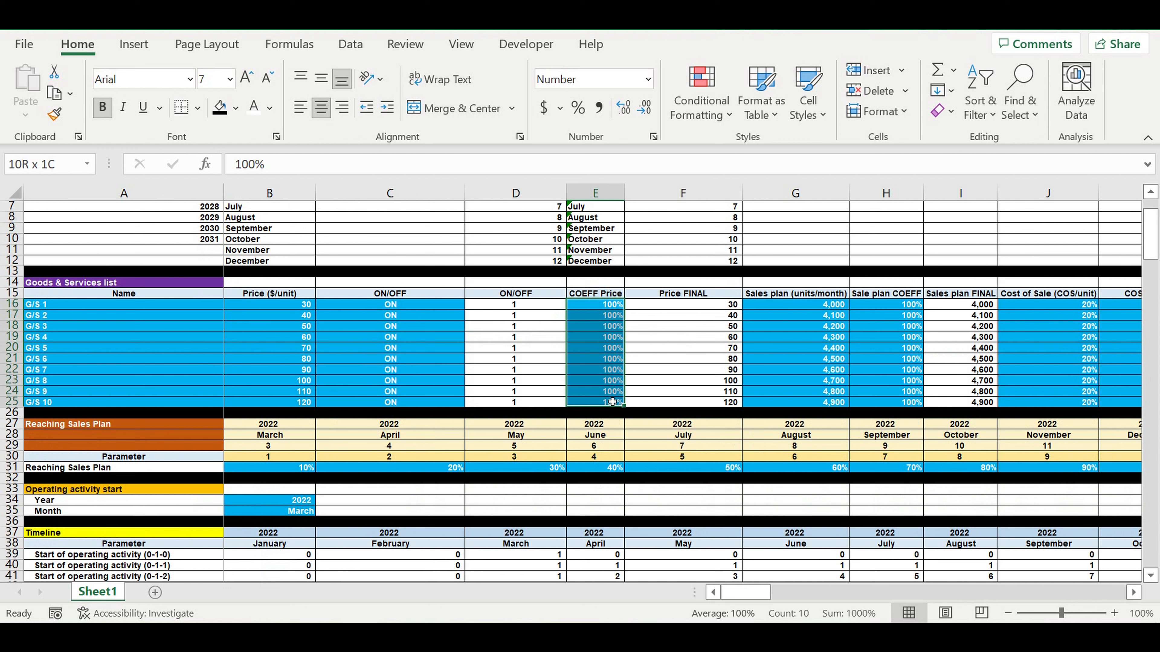
click(895, 305)
drag(897, 313, 899, 402)
click(759, 360)
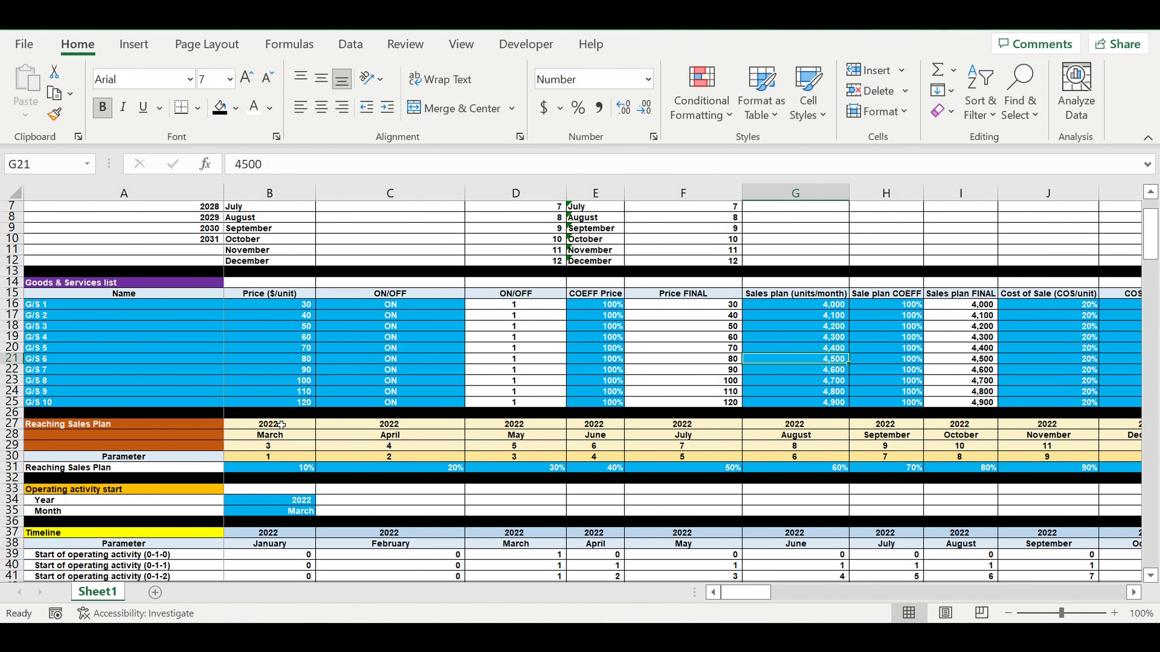
- Insert 18 rows above the Goods & Services list, at rows 14 to 31, and give them a white fill
scroll(295, 409, down, 2)
scroll(448, 393, up, 3)
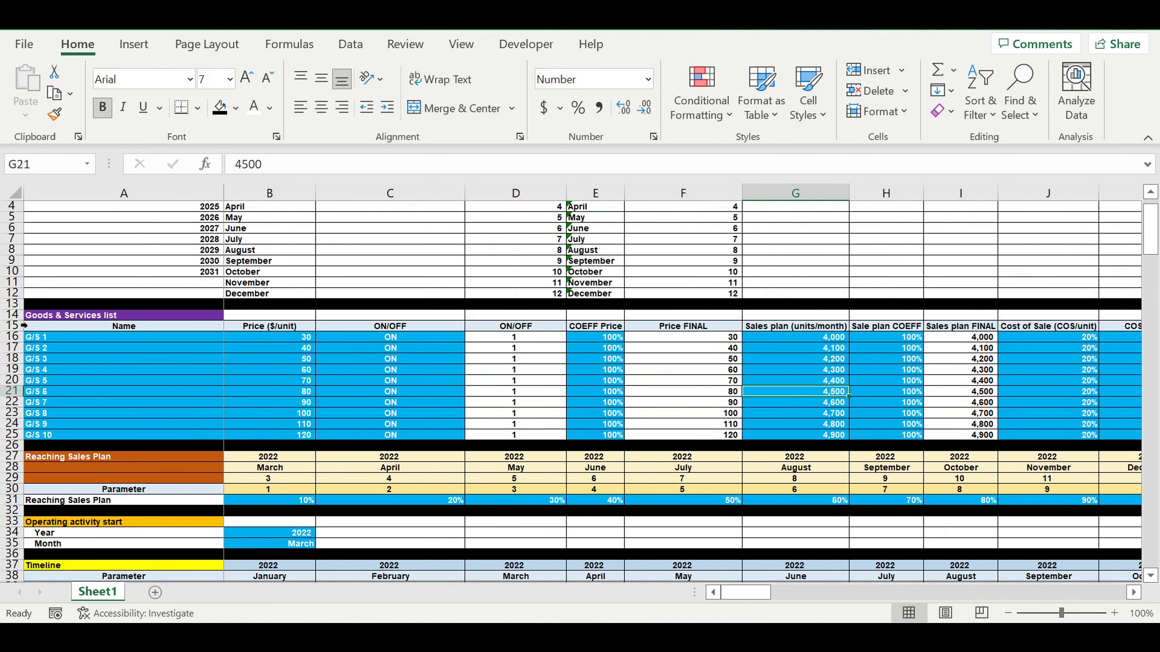
drag(13, 315, 4, 500)
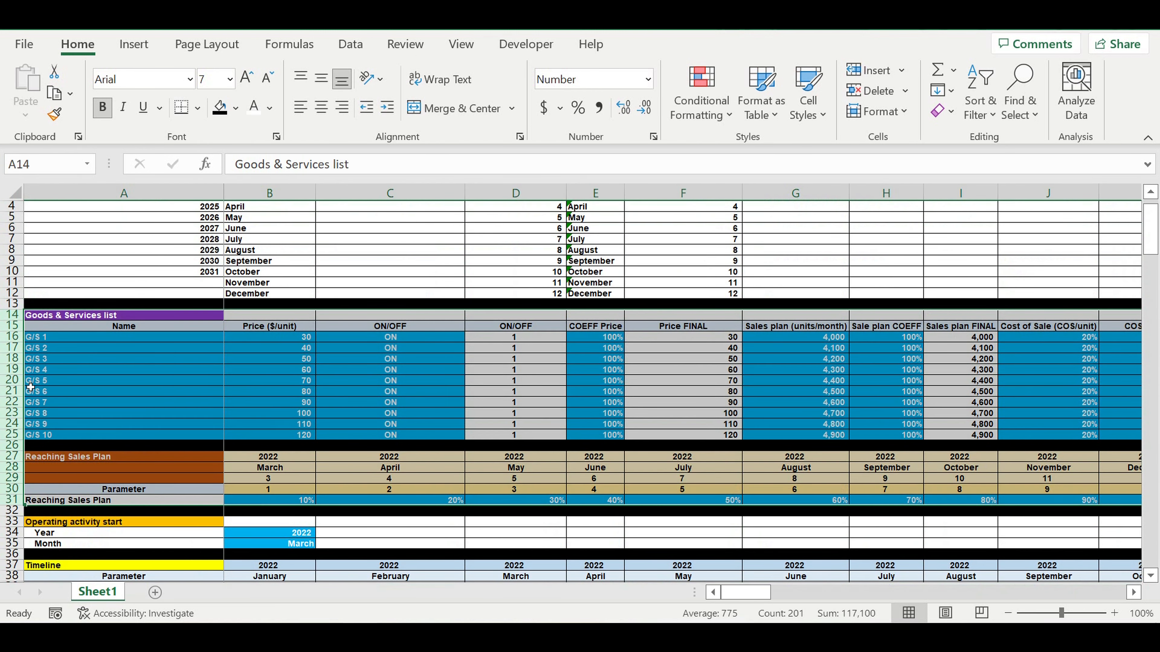
right_click(5, 384)
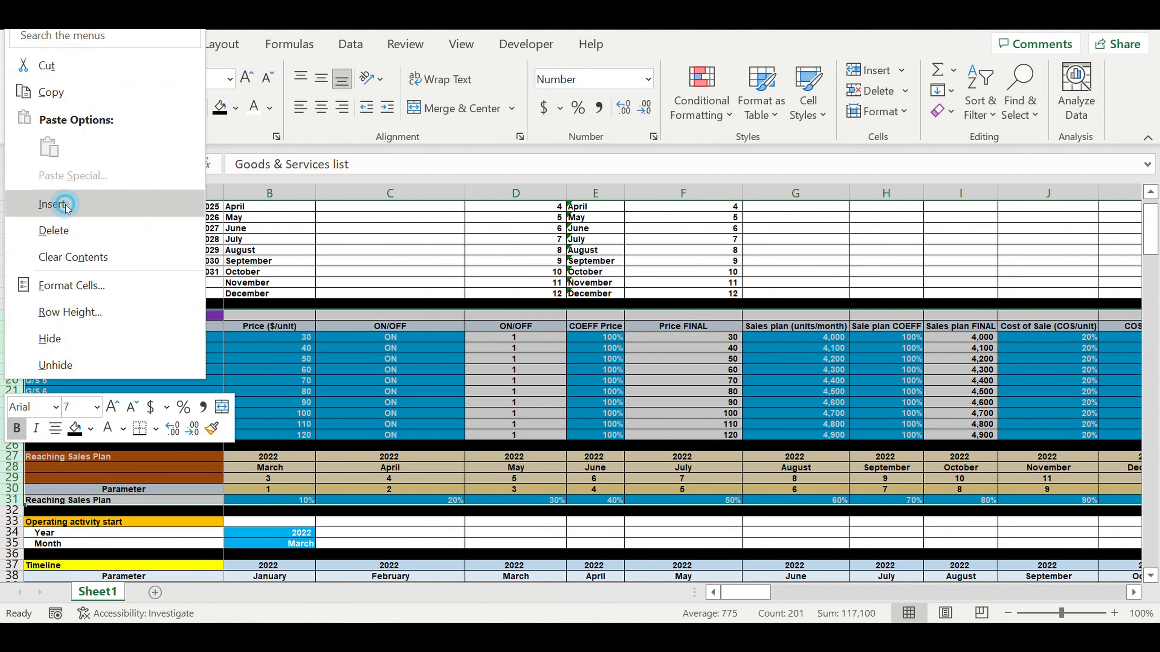
click(52, 203)
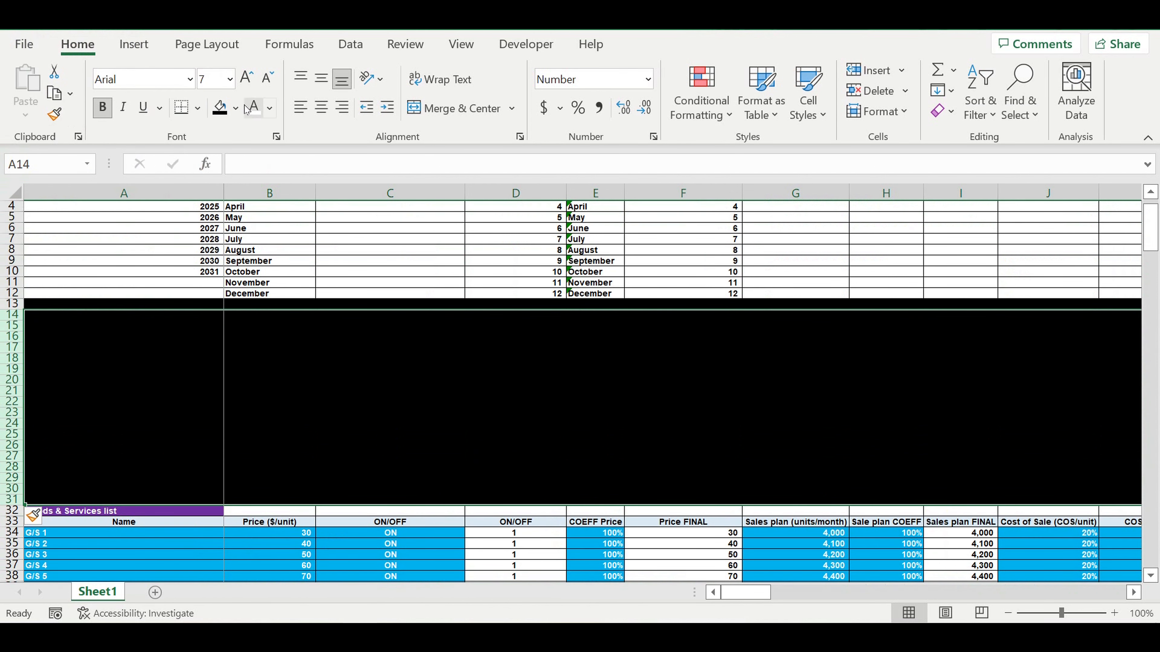
click(236, 108)
click(219, 154)
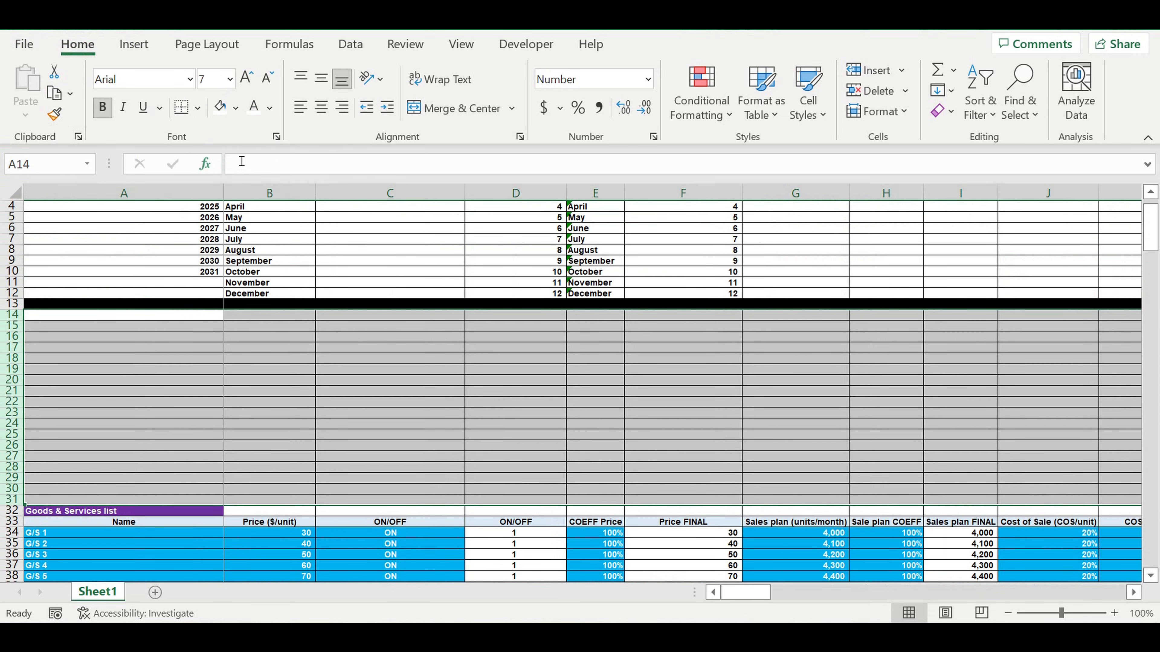
- Fill row 31 black as a separator above the Goods & Services list
click(17, 500)
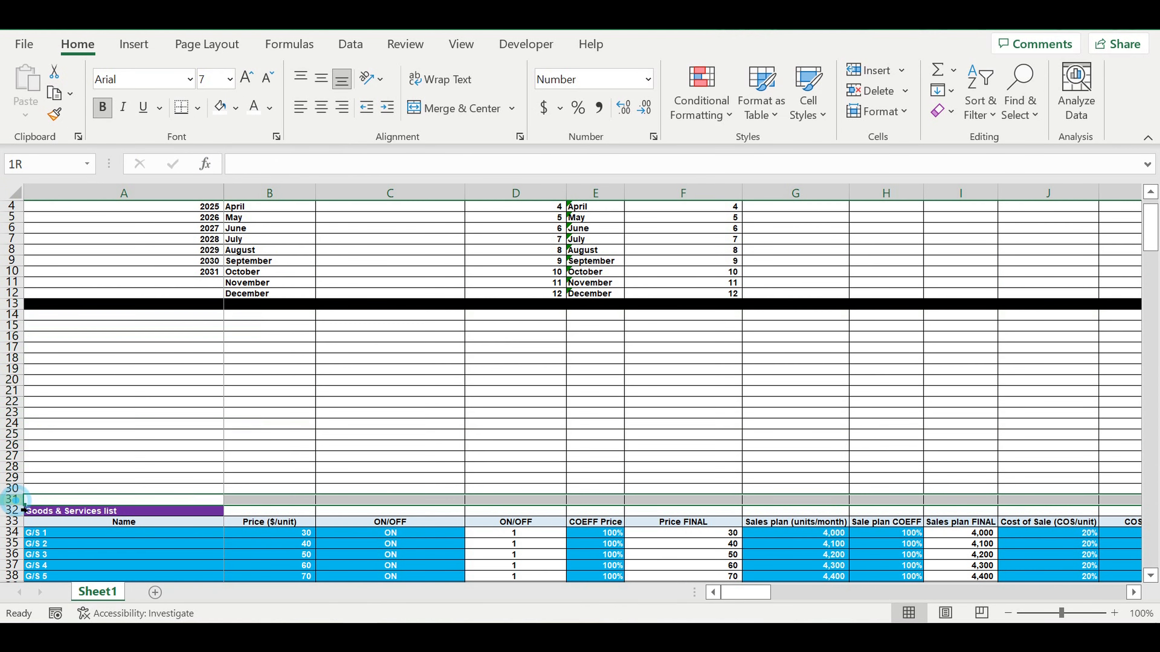
click(235, 108)
click(235, 154)
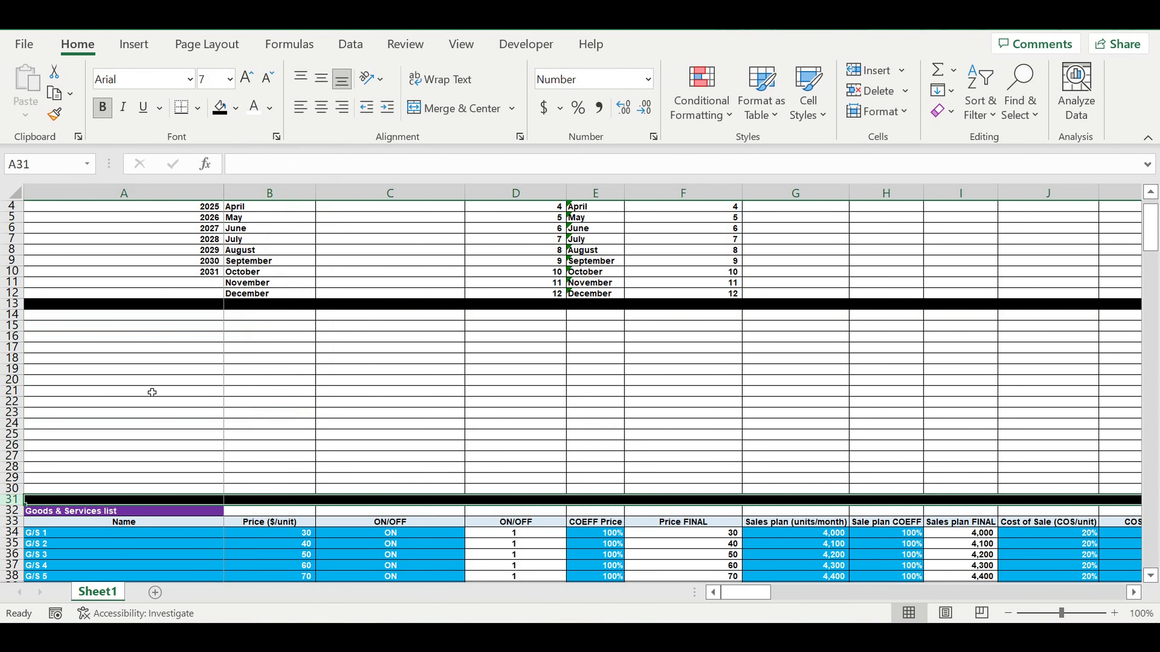
- Enter the section title COEFFS in A14 and format it with a red fill and white text
click(150, 389)
click(178, 316)
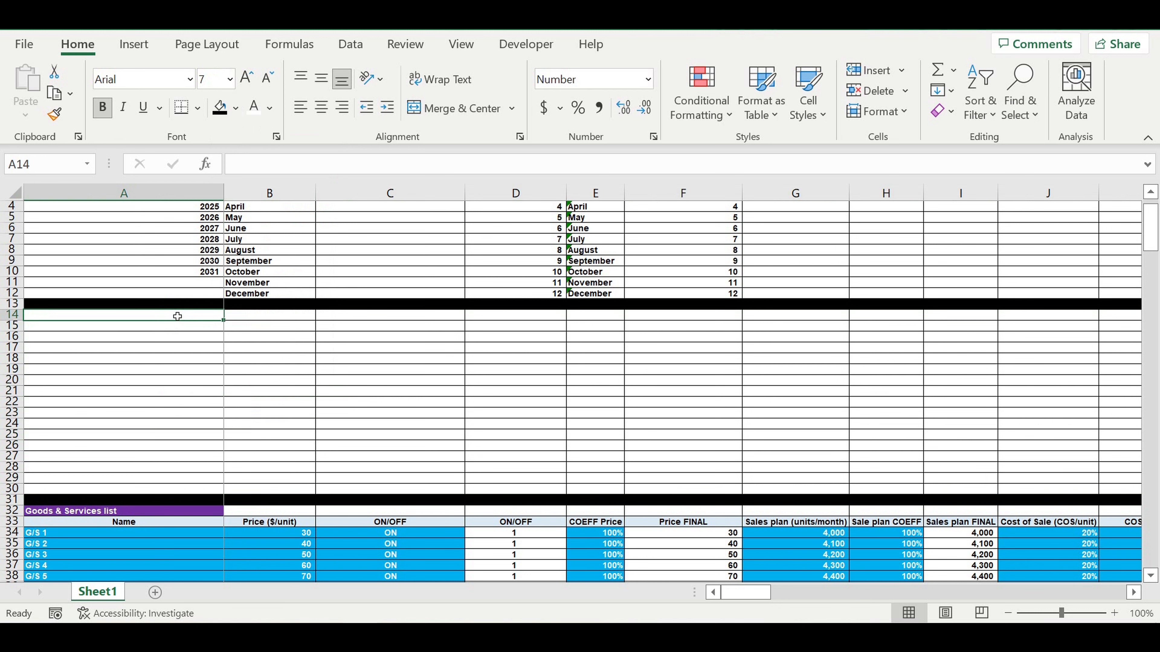
text(COEFFS)
key(Return)
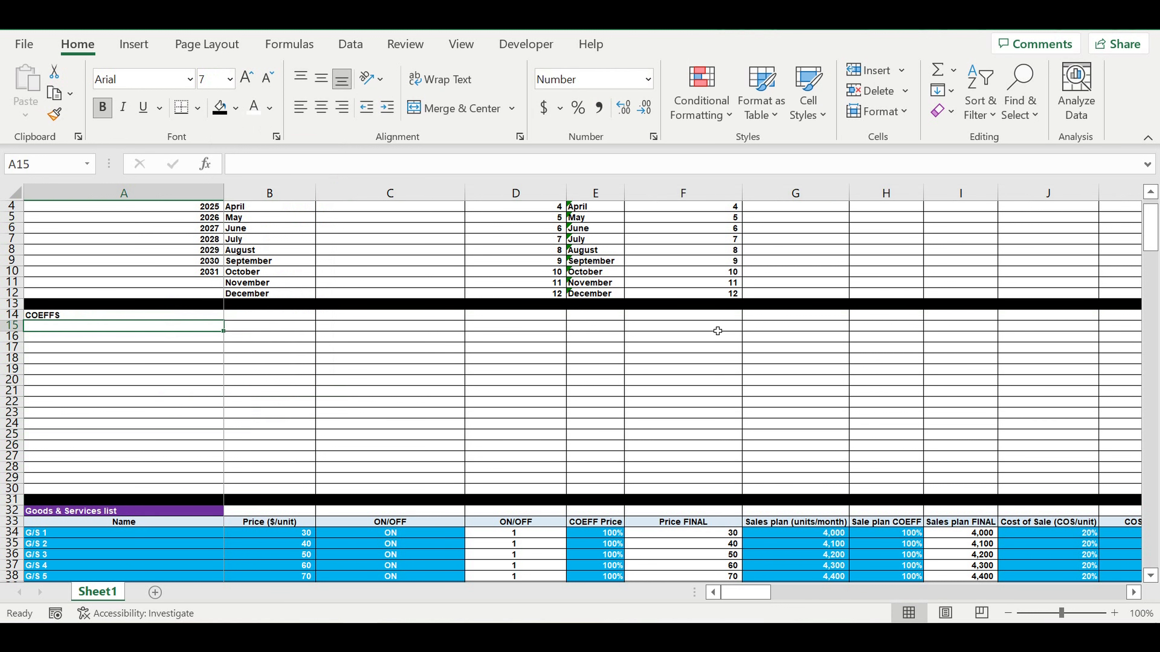
click(166, 316)
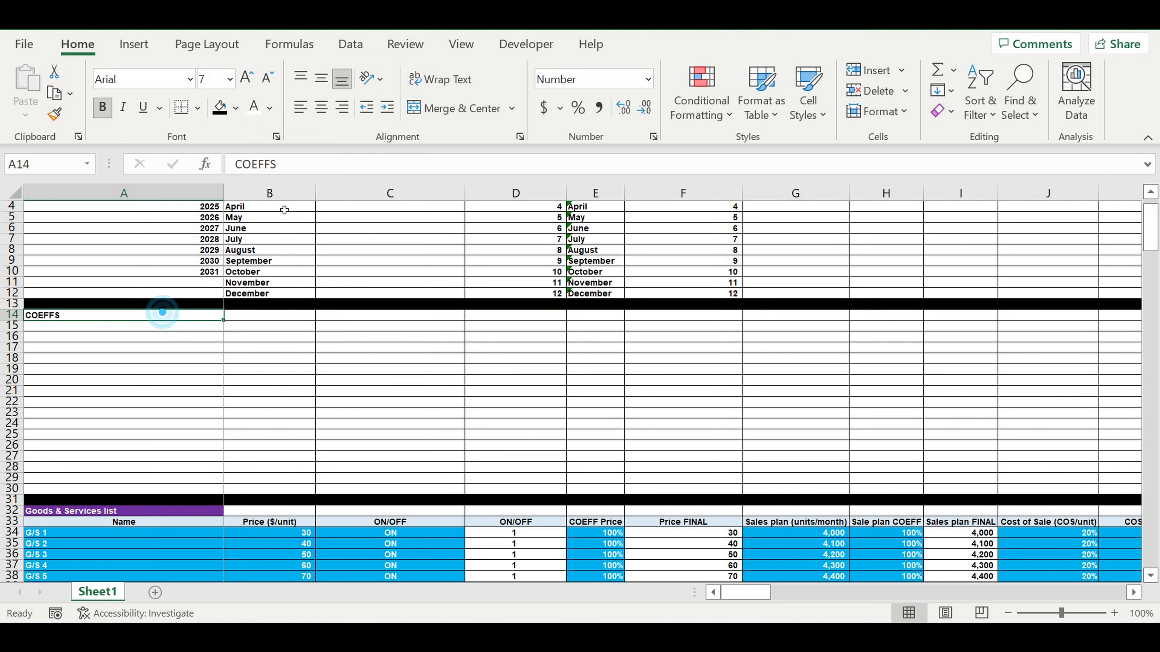
click(236, 108)
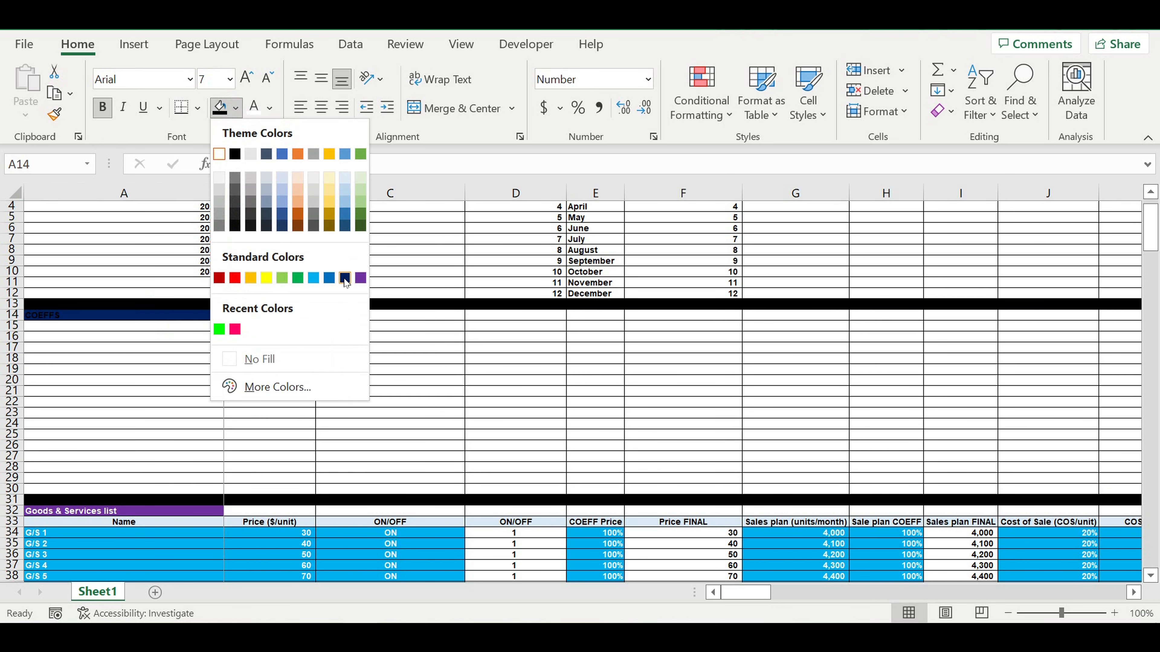
click(234, 278)
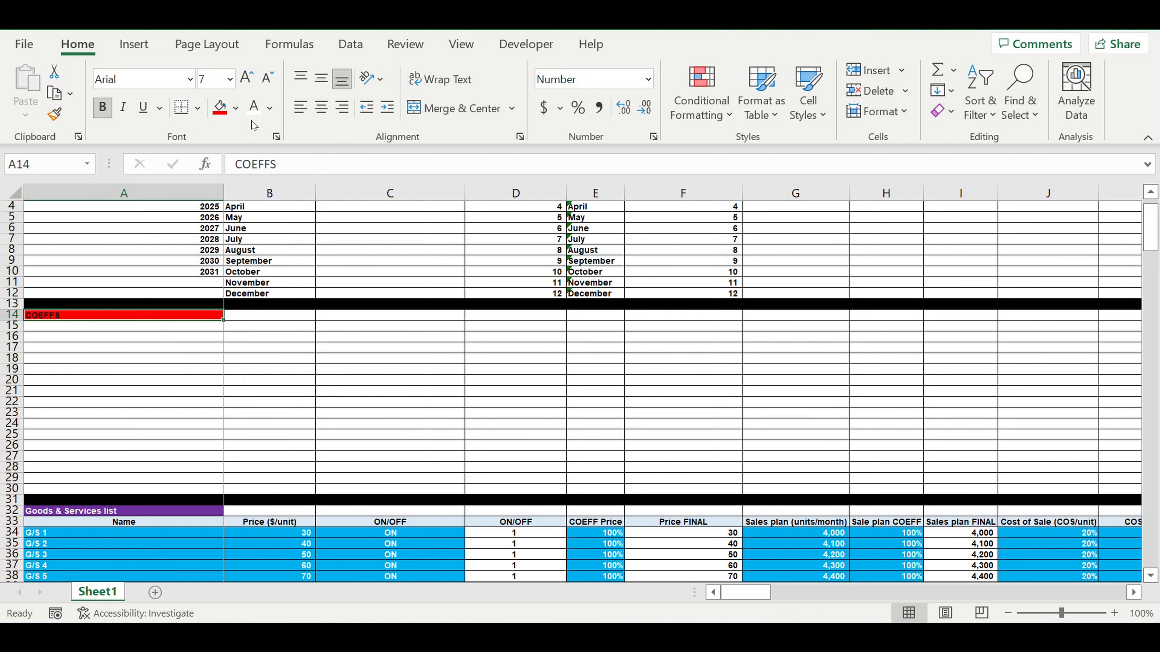
- Enter the column headers Parameter in A15 and Value (%) in B15
click(135, 325)
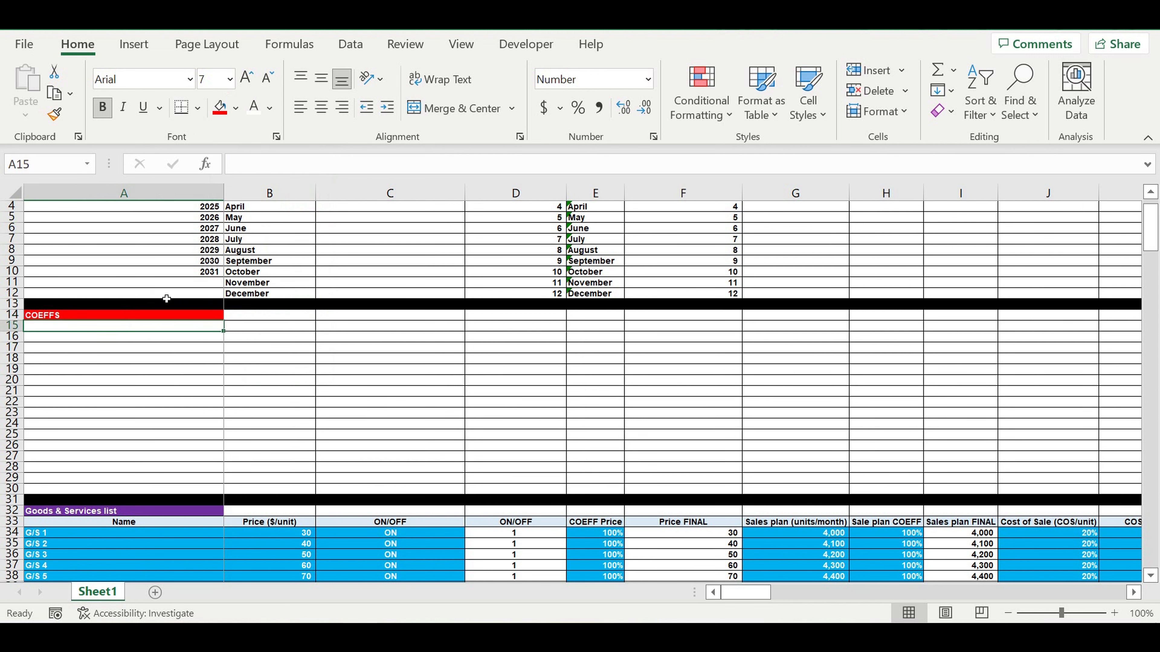
text(Pa)
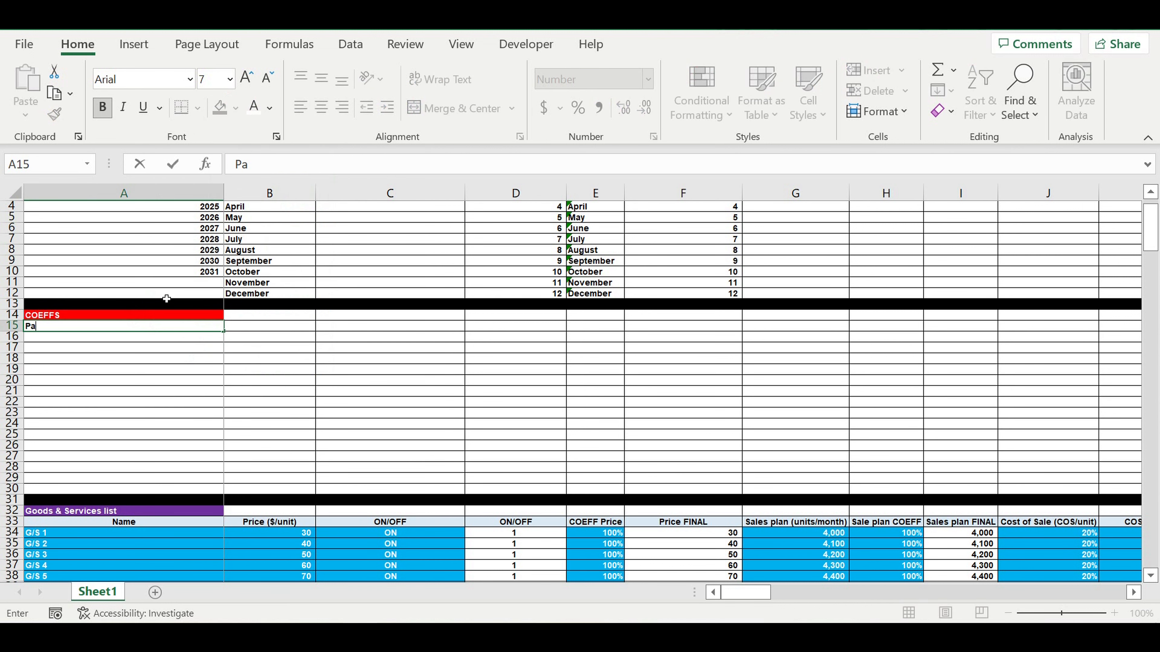
text(rameter)
key(Return)
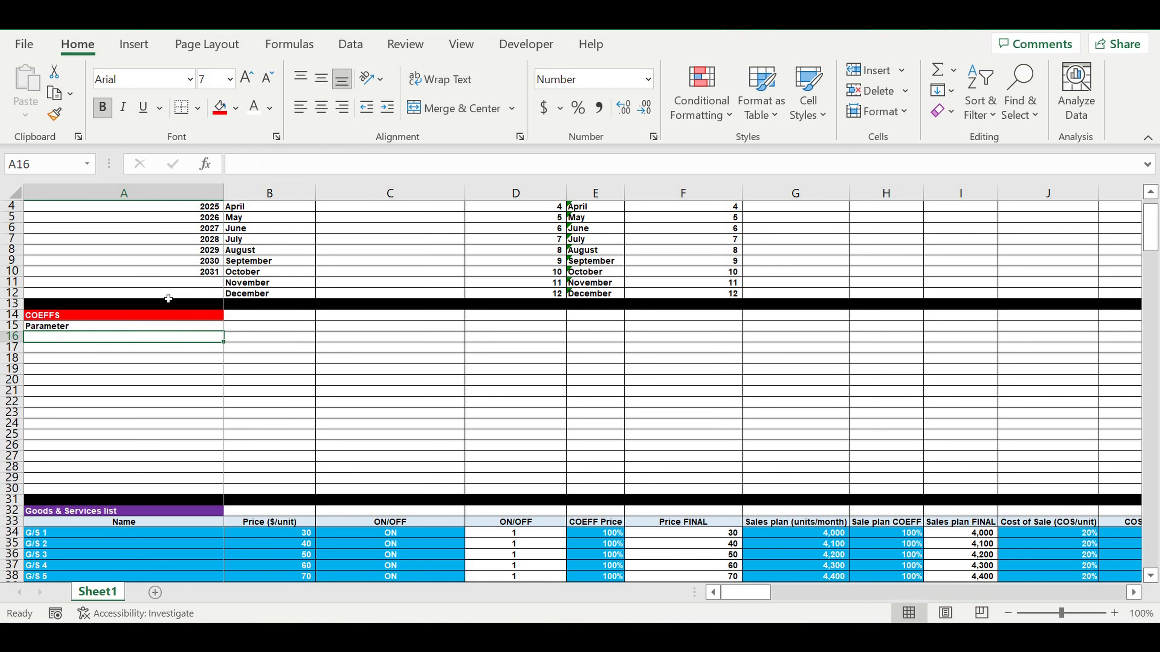
click(259, 326)
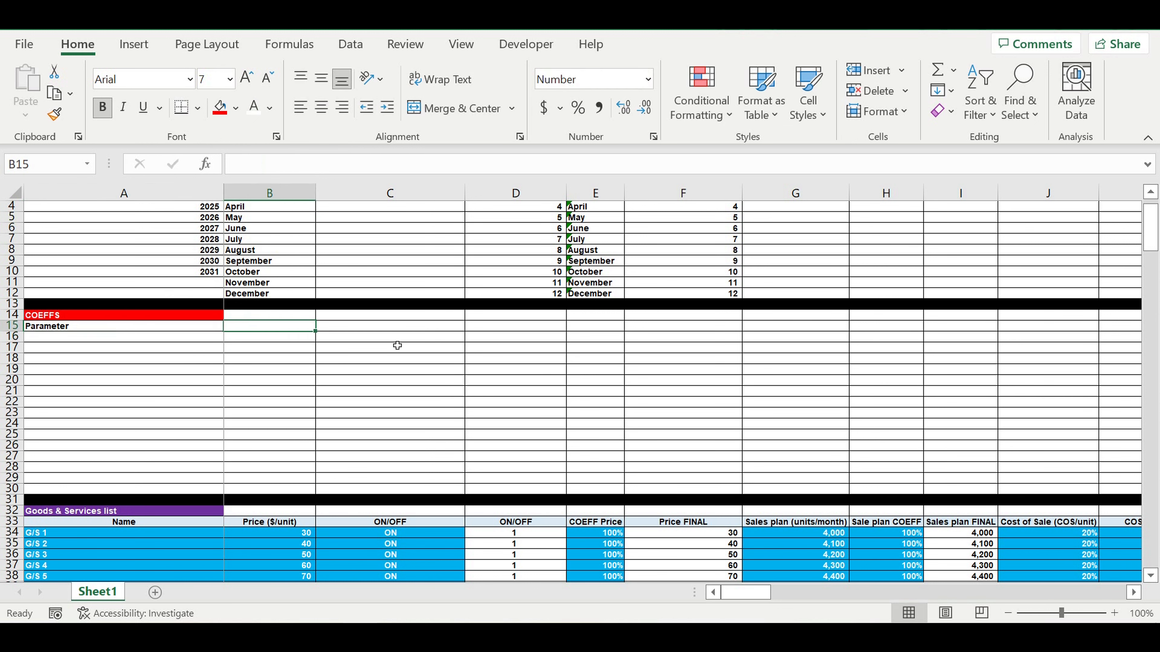
text(Val)
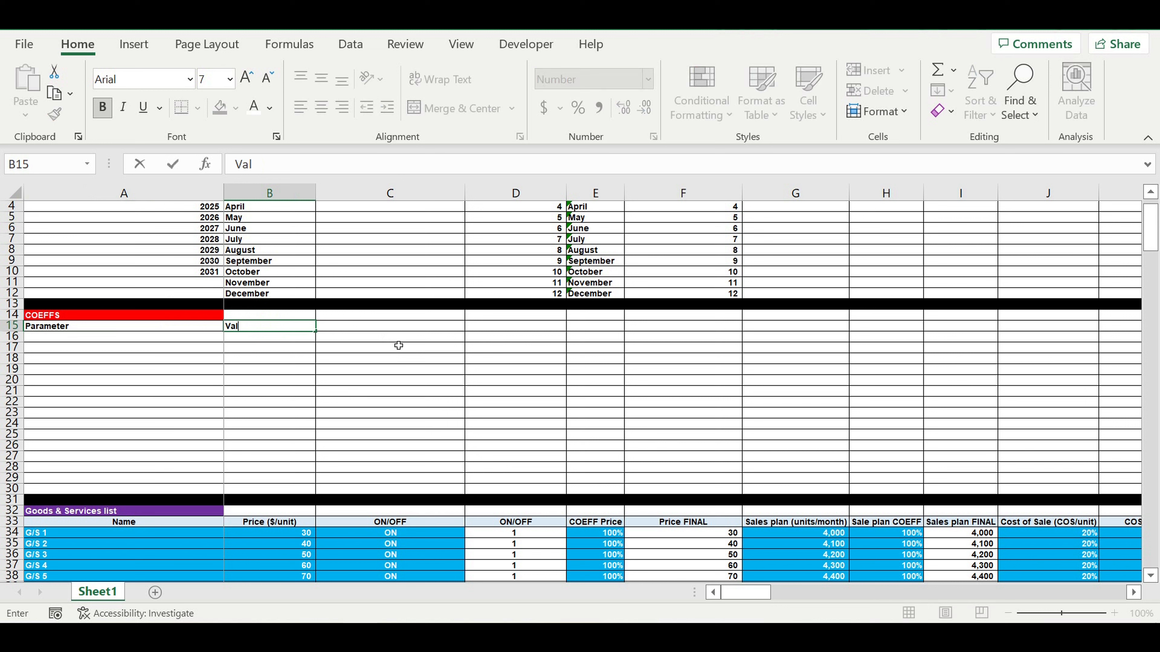
text(ue (%))
key(Return)
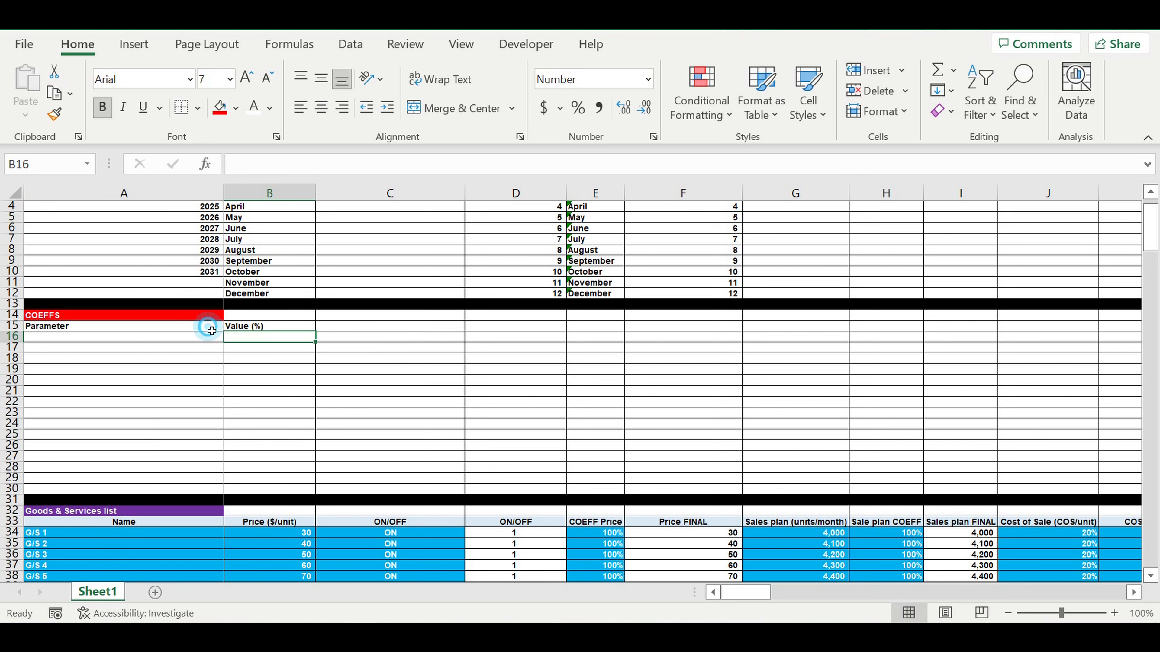
- Center the headers in A15:B15 and give them a light blue fill
drag(203, 326, 274, 326)
click(323, 113)
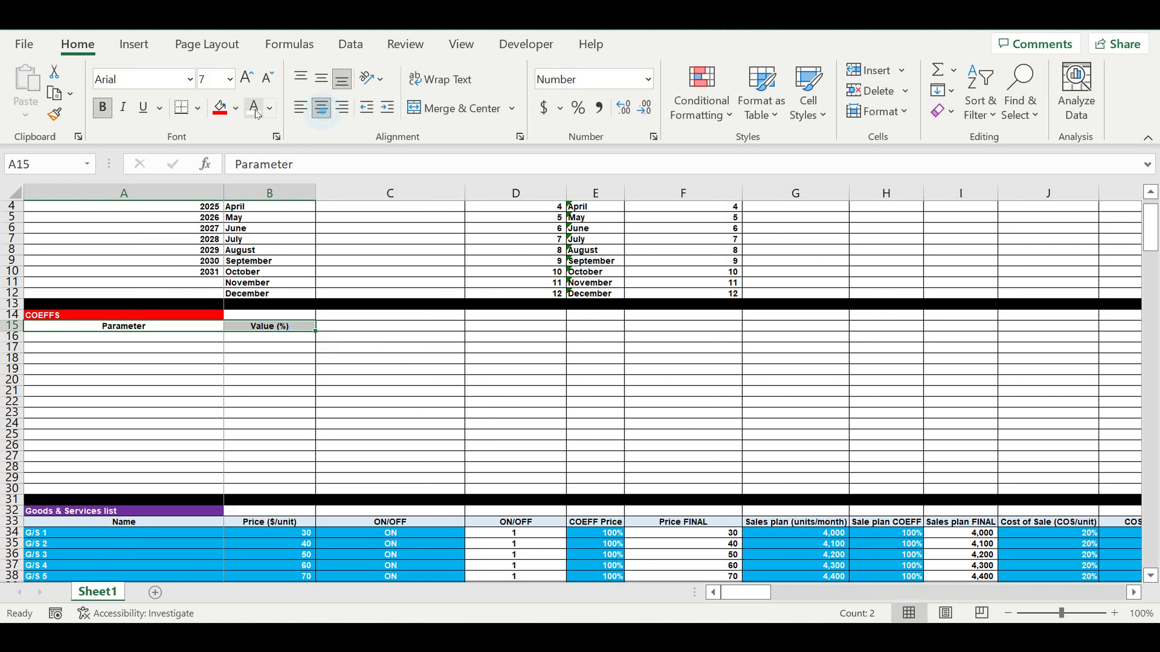
click(236, 107)
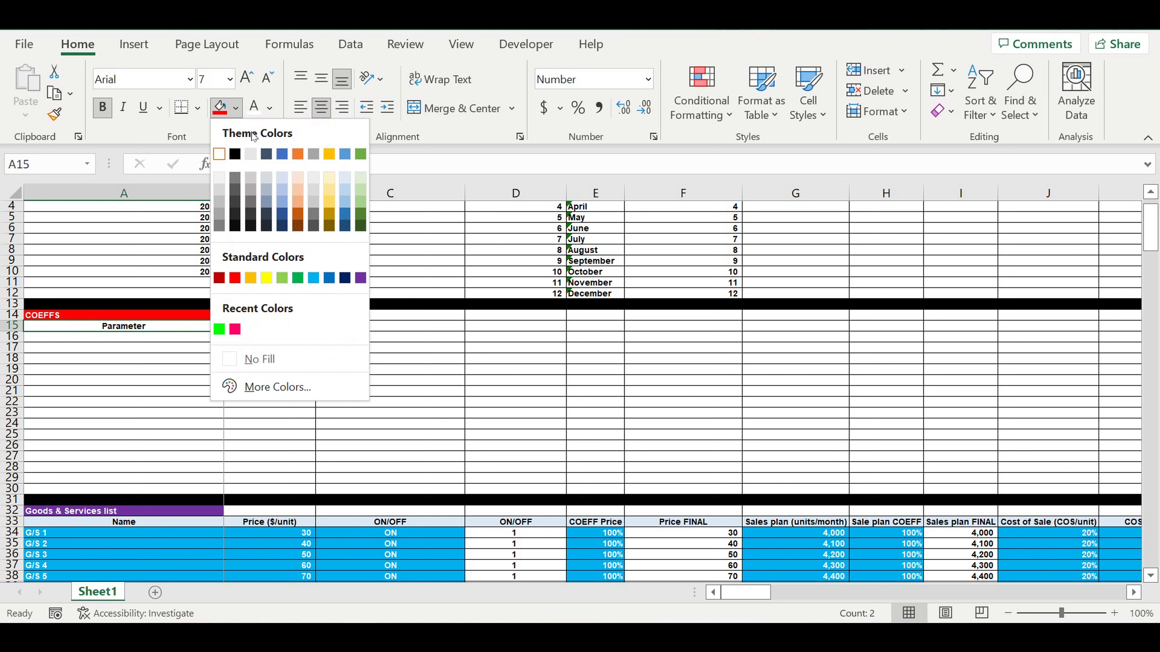
click(280, 180)
click(381, 348)
- Enter the parameter names Prices, Sales plan and Revenues in A16:A18
click(188, 369)
click(194, 340)
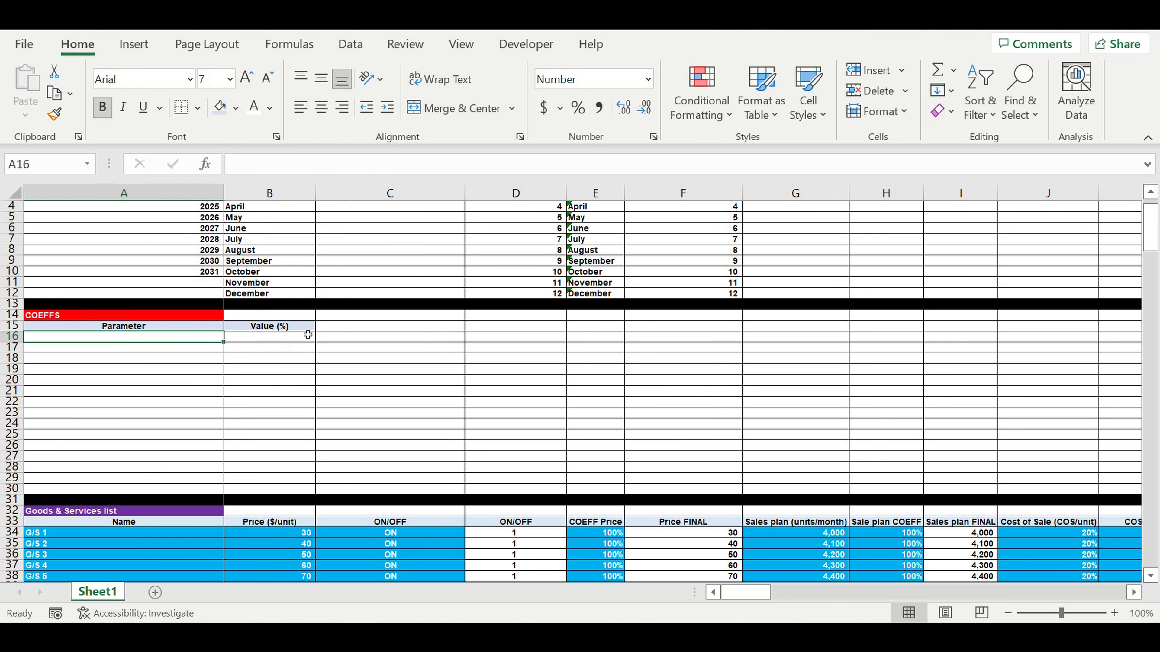
text(Pr)
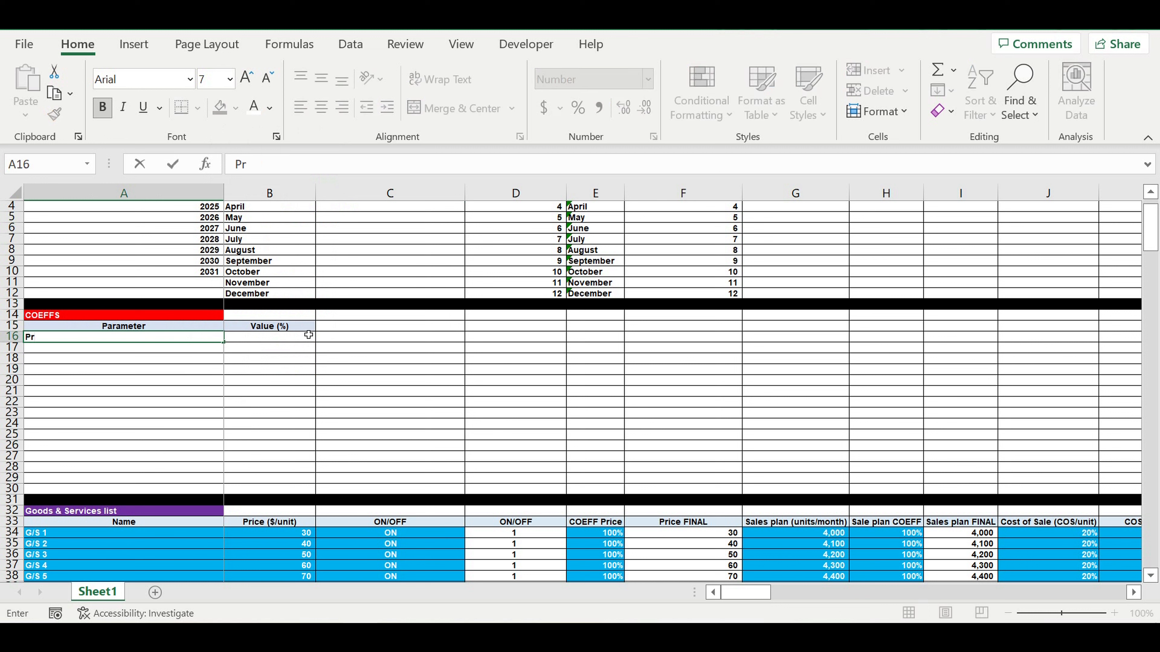
text(ices)
key(Return)
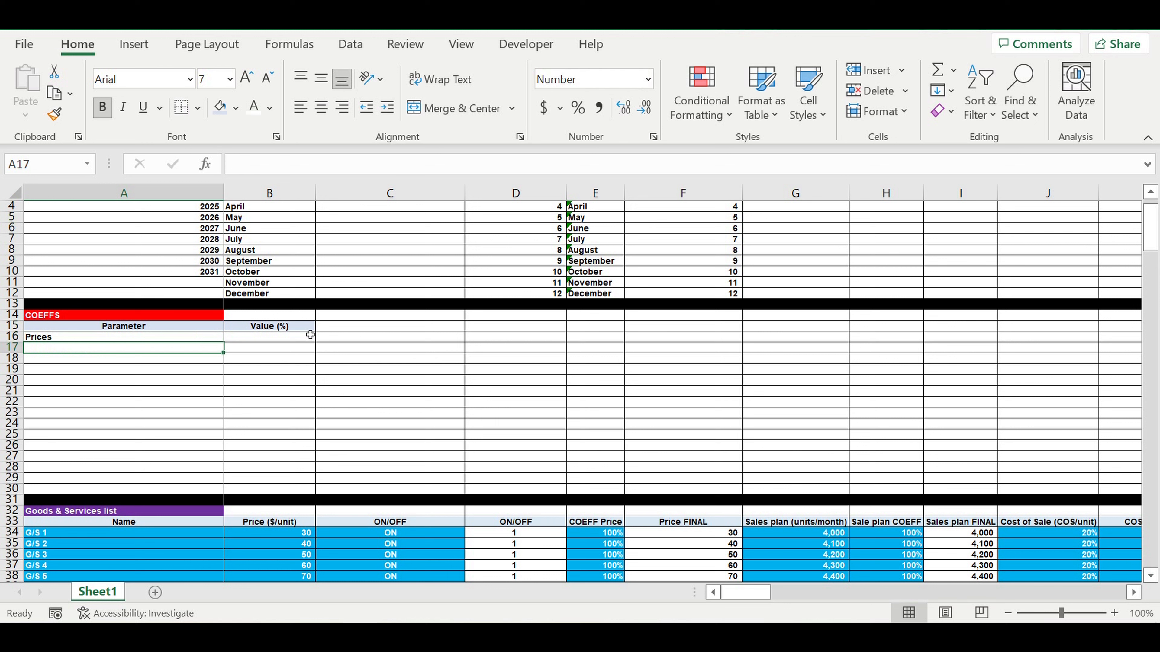
text(Sa)
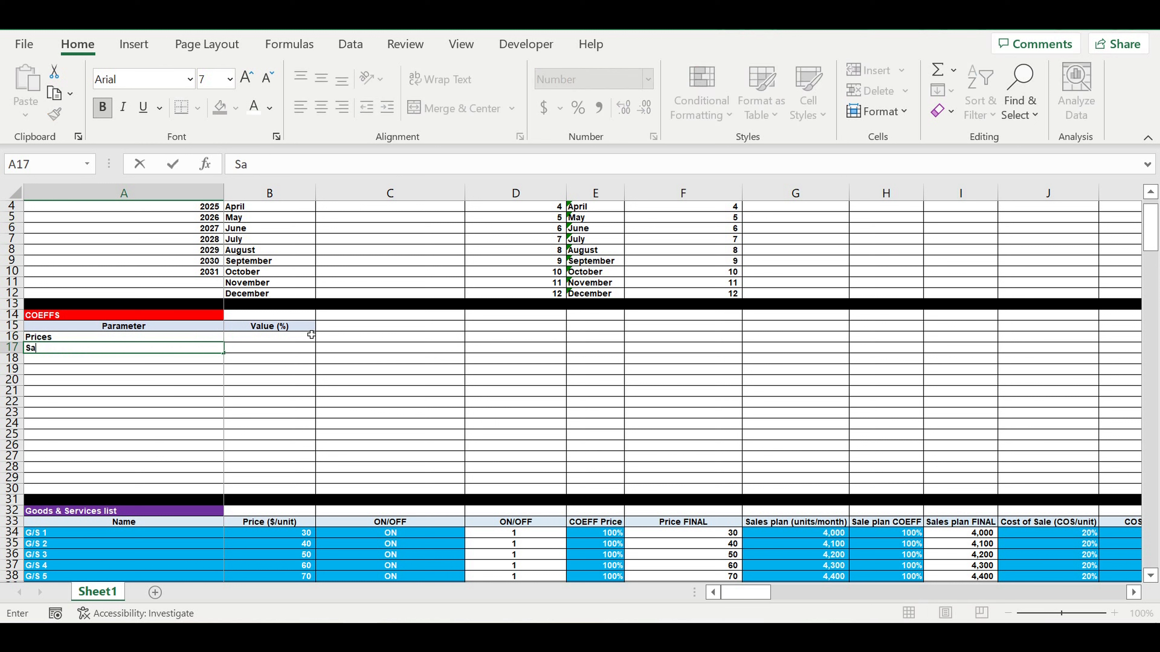
text(les plan)
key(Return)
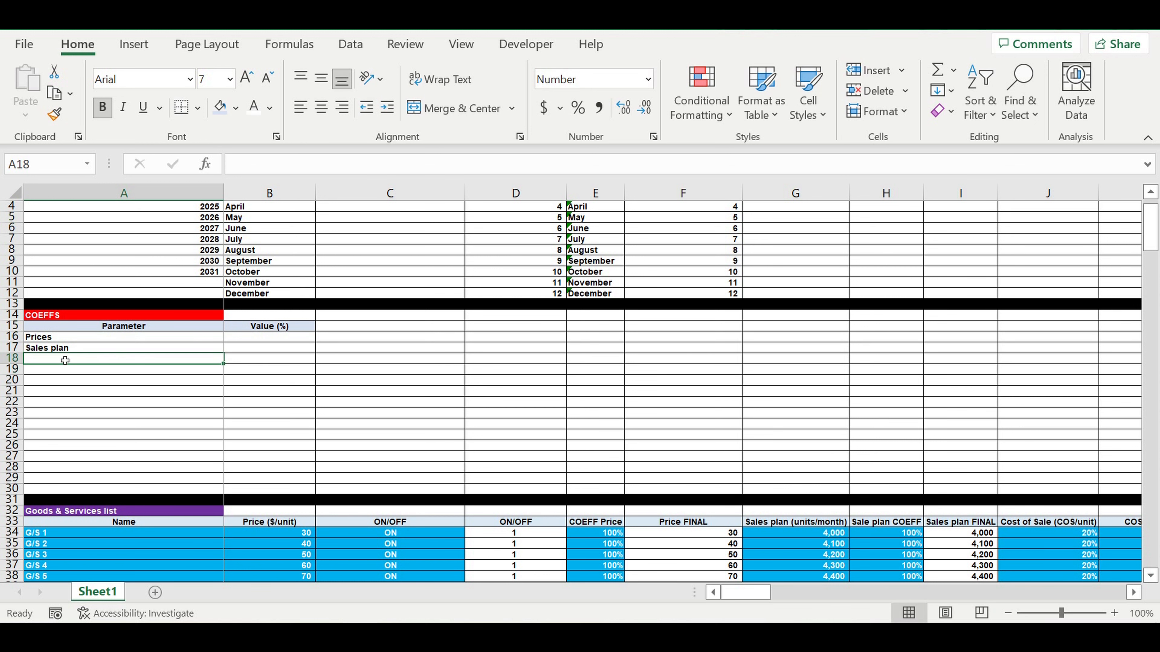
text(R)
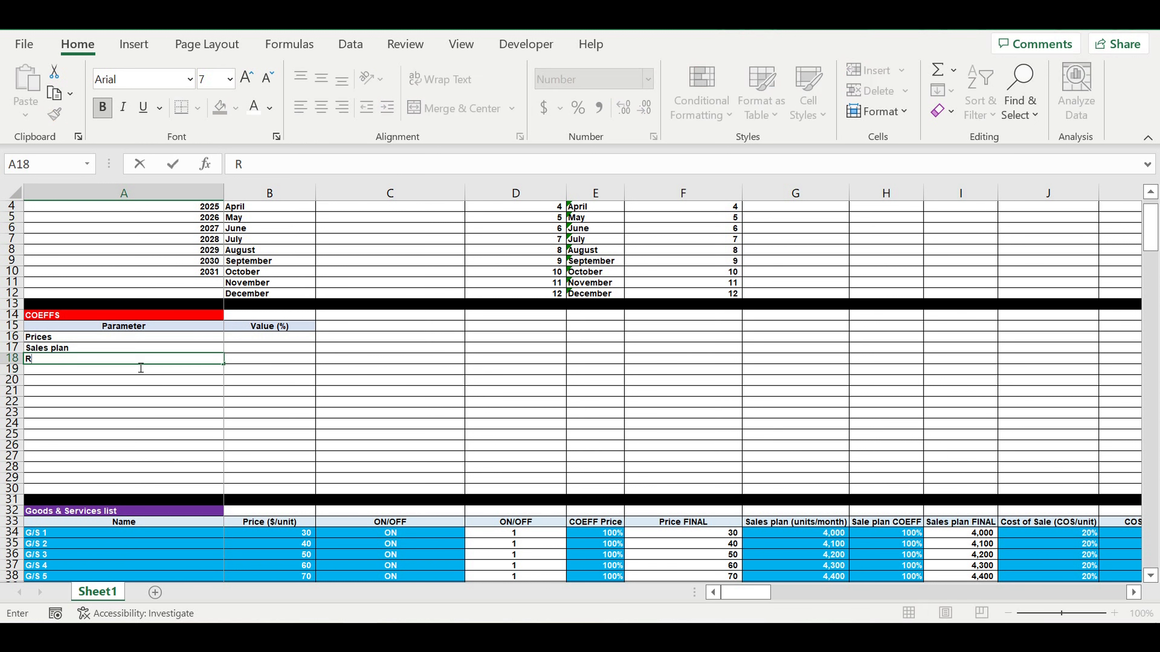
text(evenues)
key(Return)
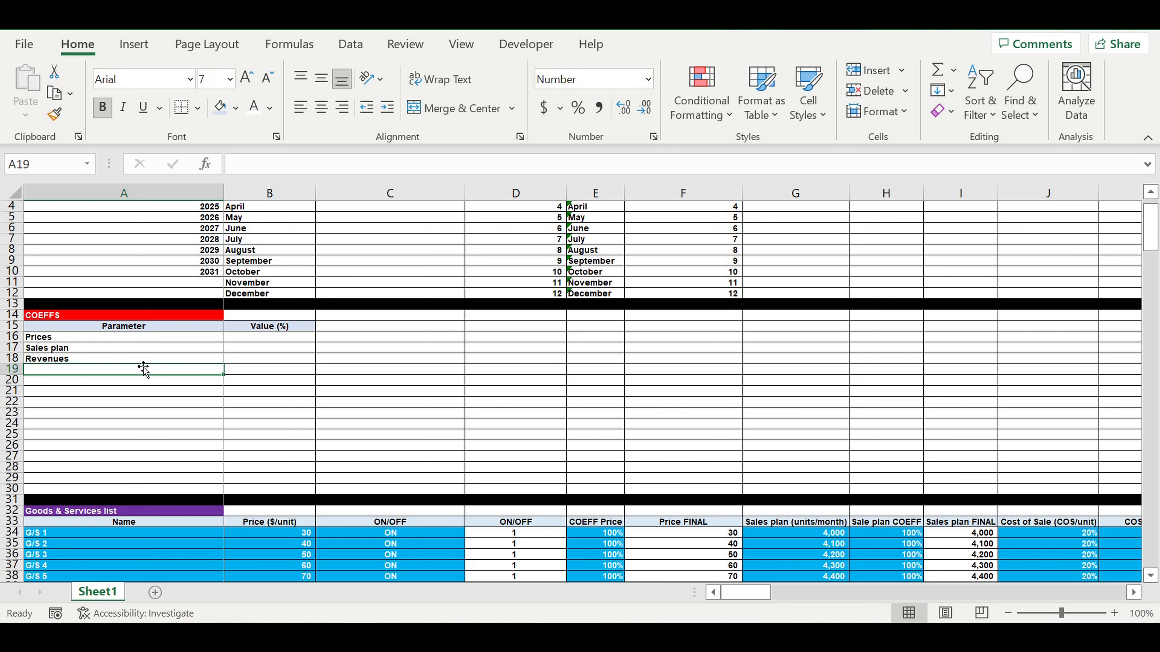
- Add the parameter names Direct expenses, Fixed expenses, Payroll and Investment in A19:A22
text(Direct expenses)
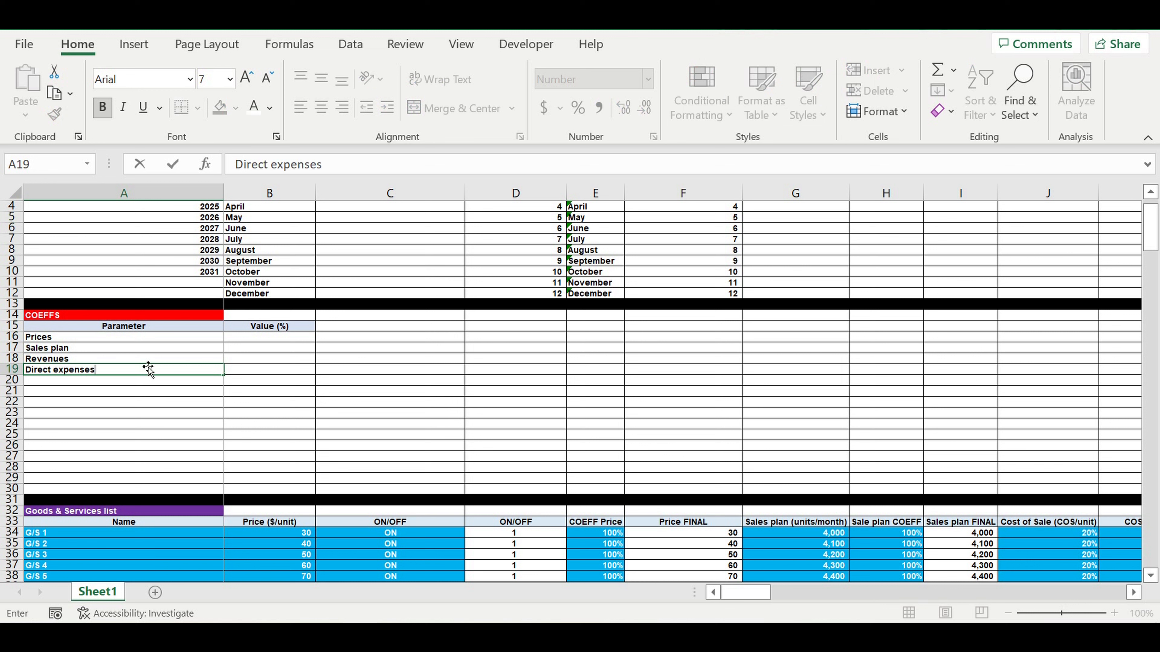
click(103, 398)
click(67, 375)
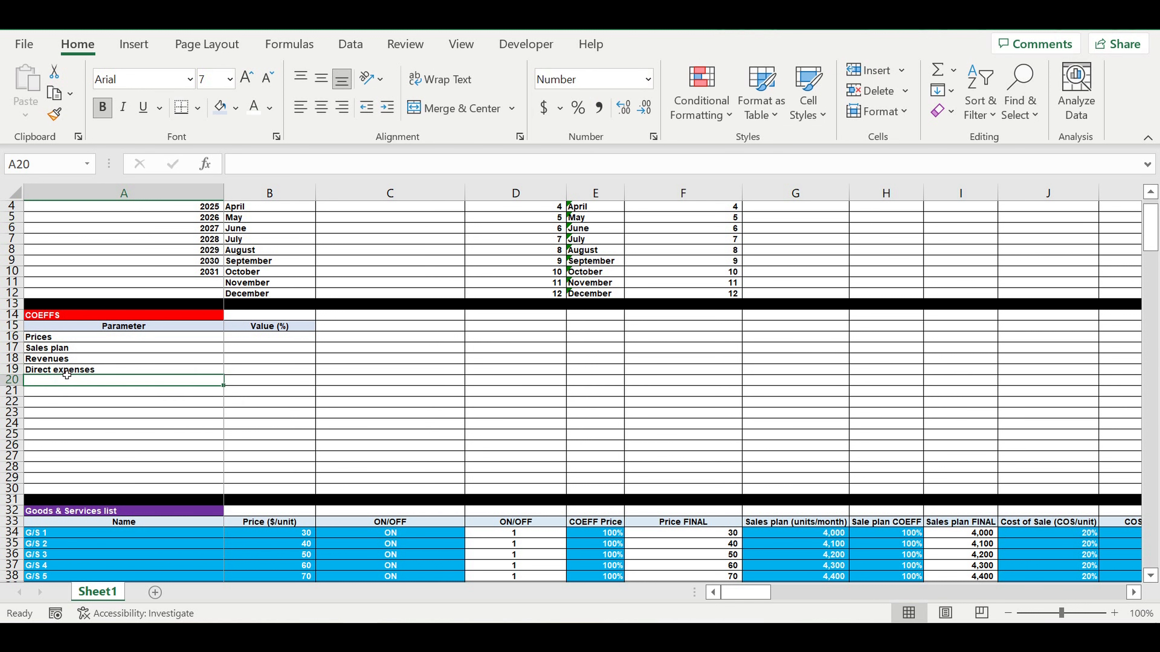
text(Fixed )
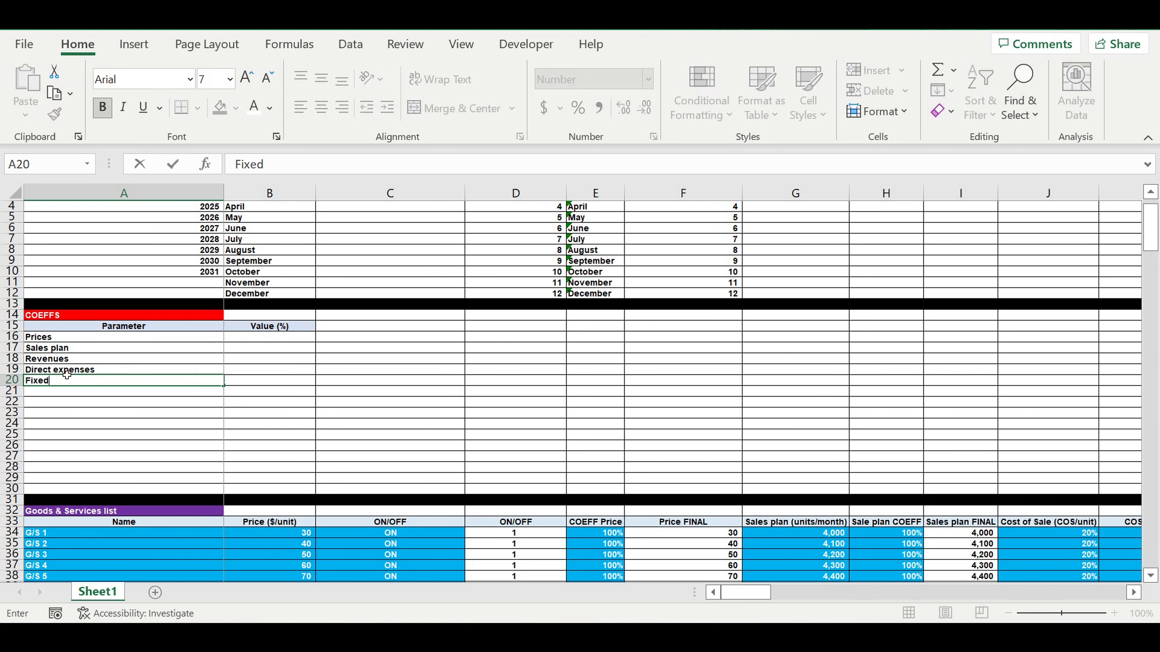
text(expenses)
key(Return)
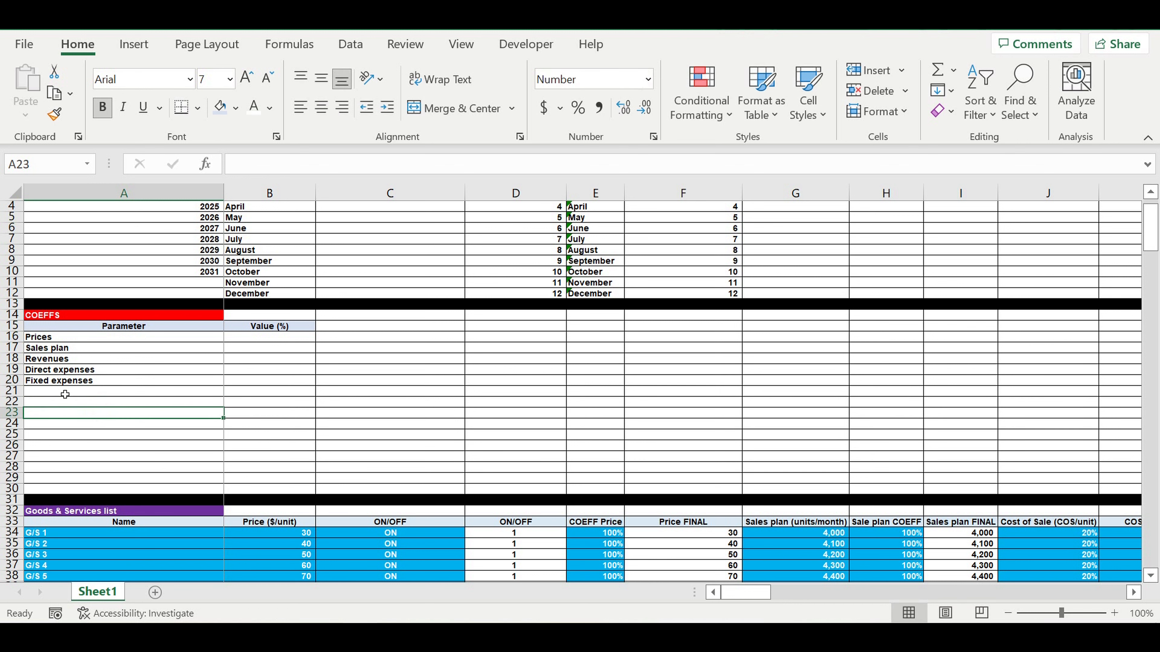
text(Payroll)
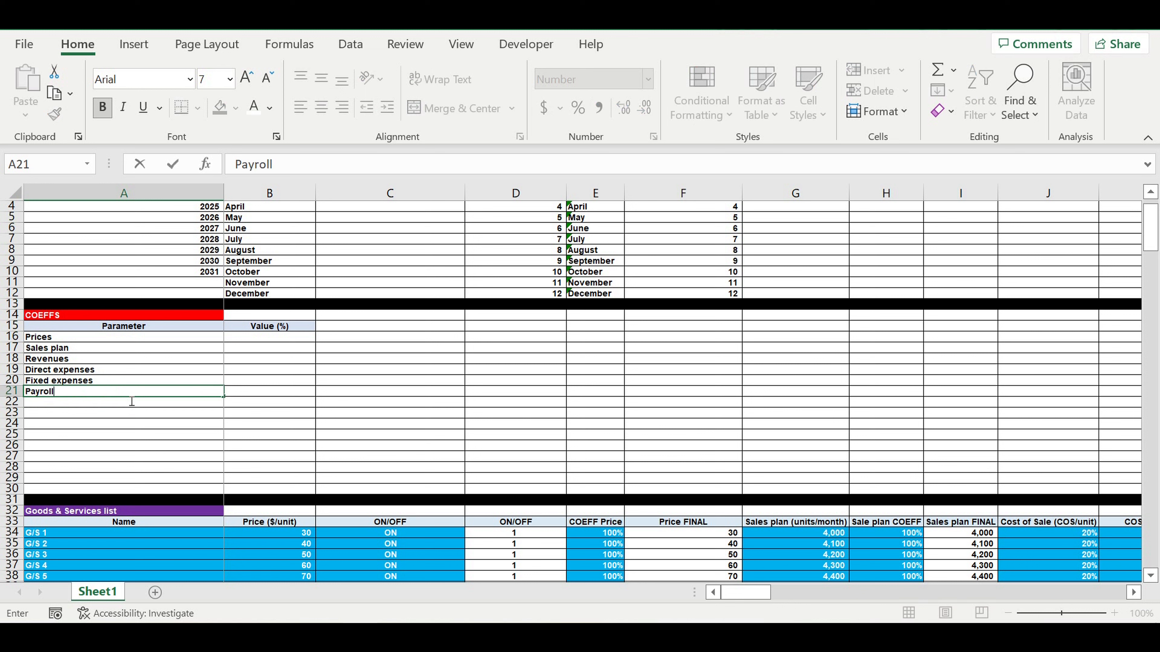
key(Return)
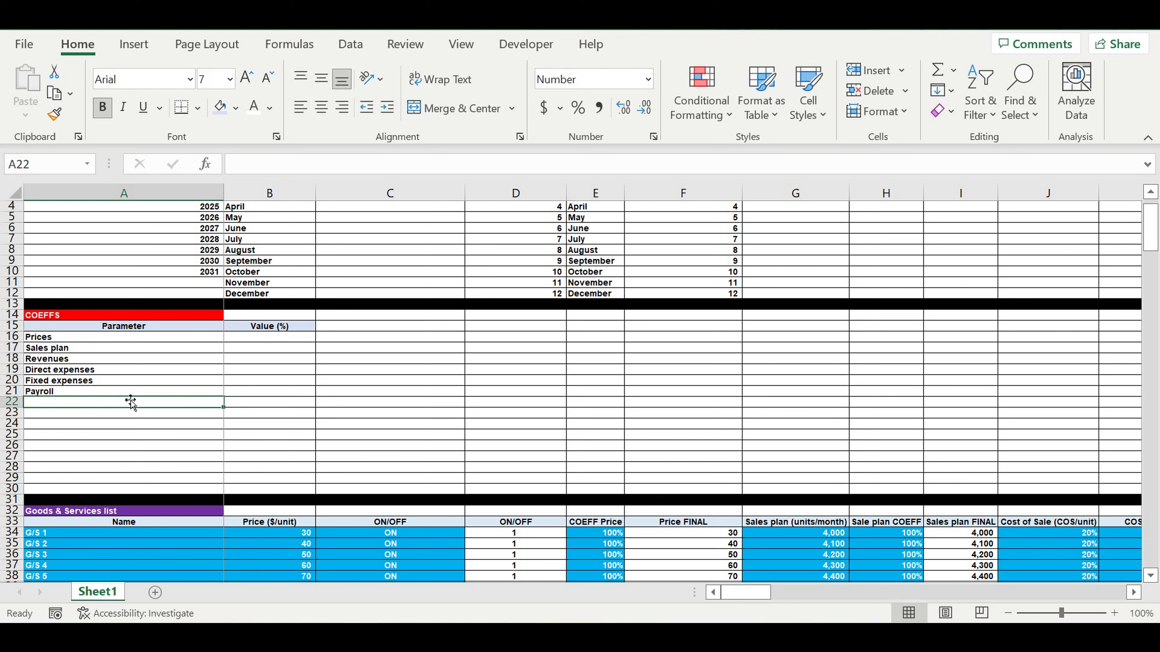
text(In)
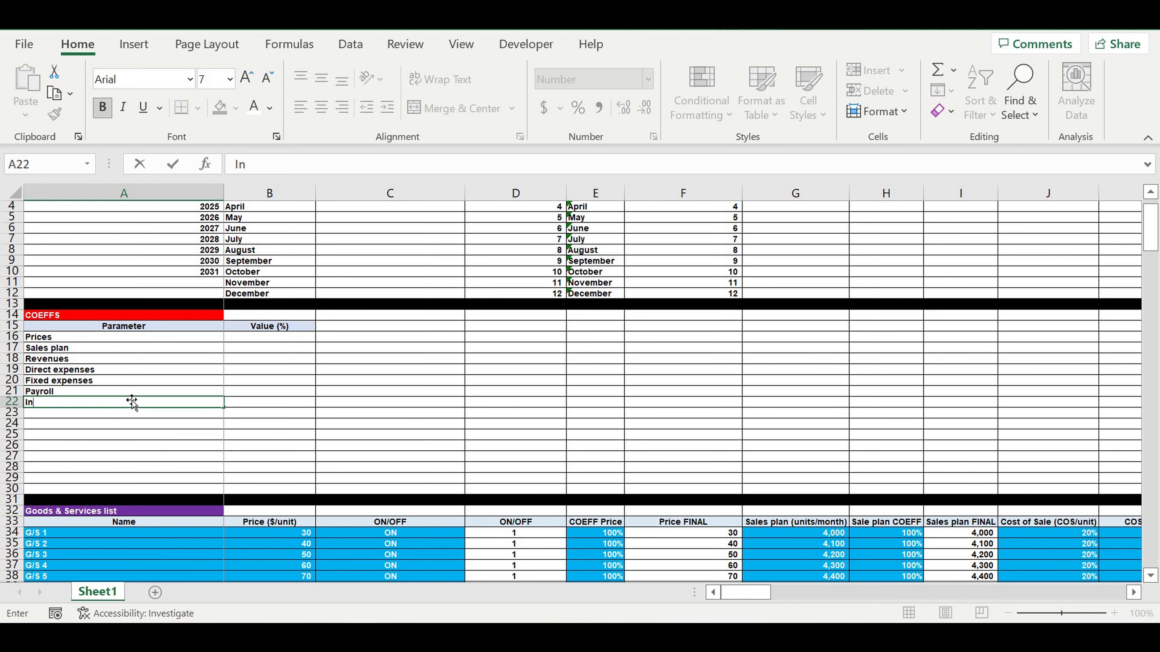
text(vestment)
click(132, 425)
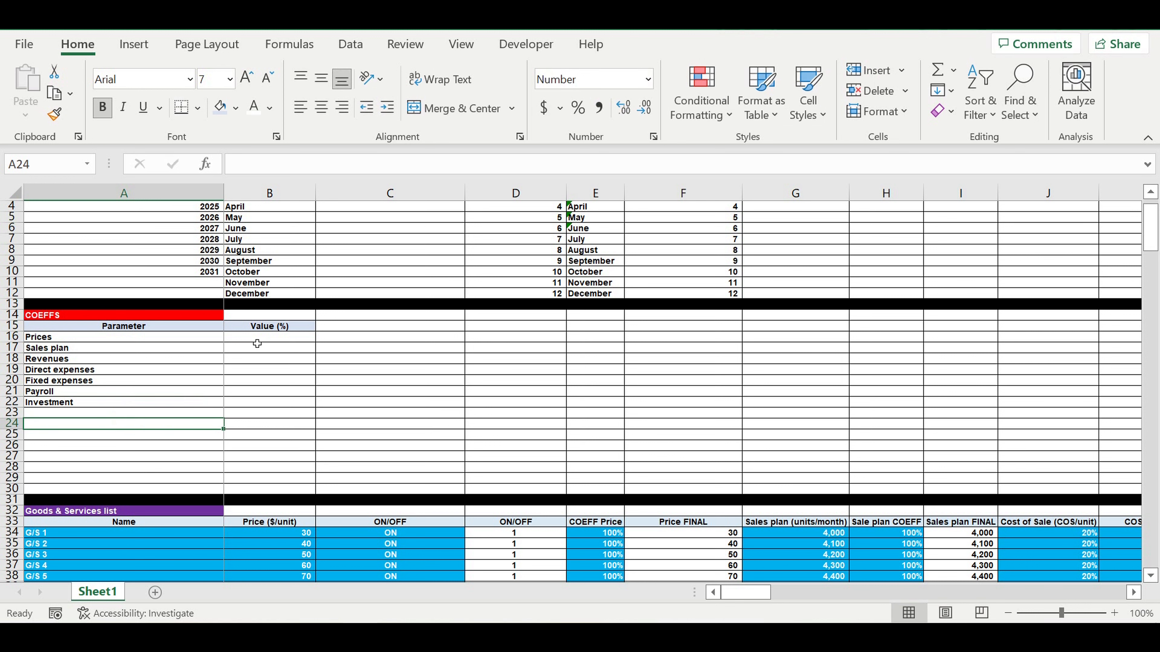
- Enter 1 as the Prices coefficient in B16 and format it as a percentage
click(261, 339)
text(1)
click(269, 376)
click(276, 338)
click(576, 117)
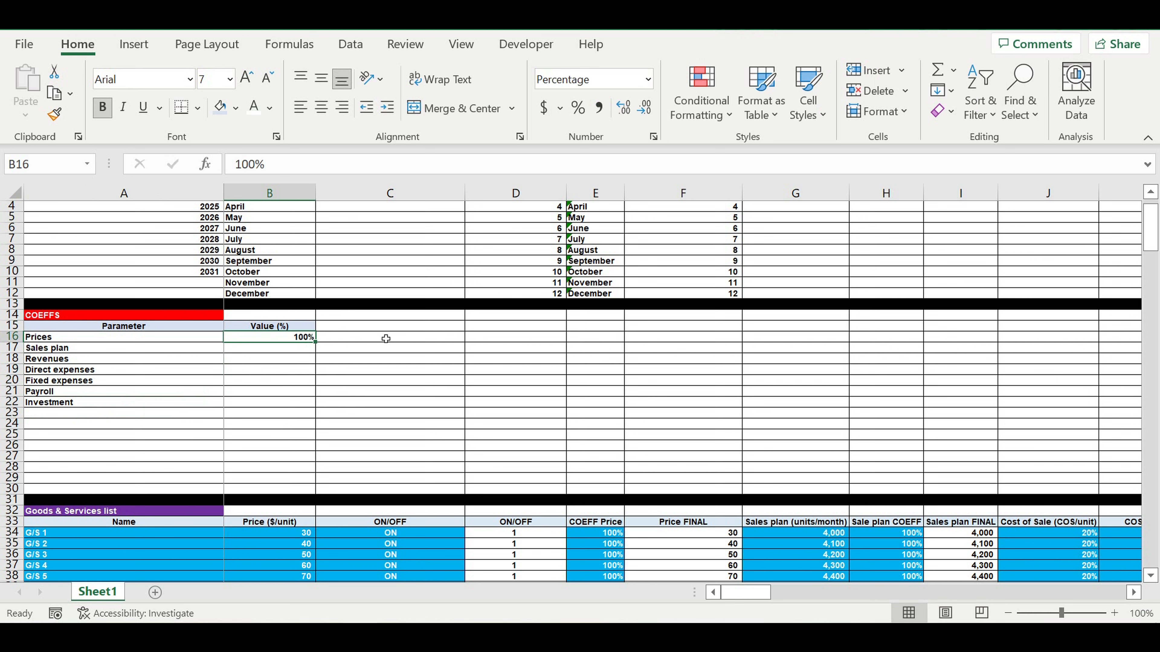
- Give B16 a light blue fill with white text and copy the cell down through B22
click(236, 108)
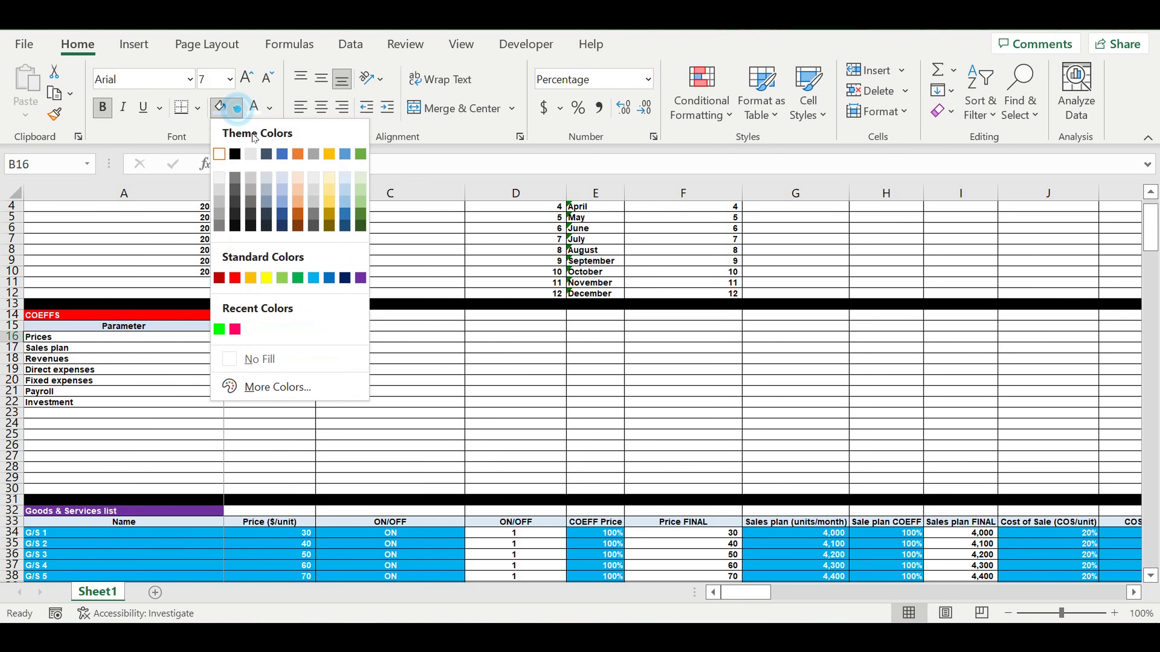
click(313, 279)
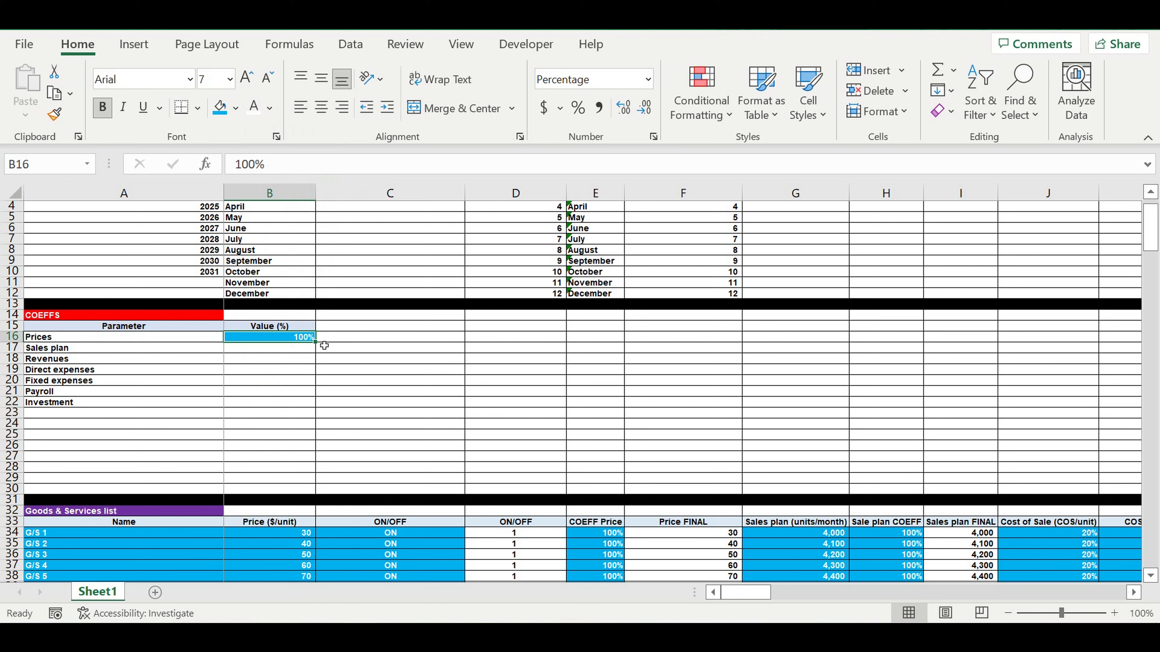
drag(322, 348, 306, 409)
click(407, 382)
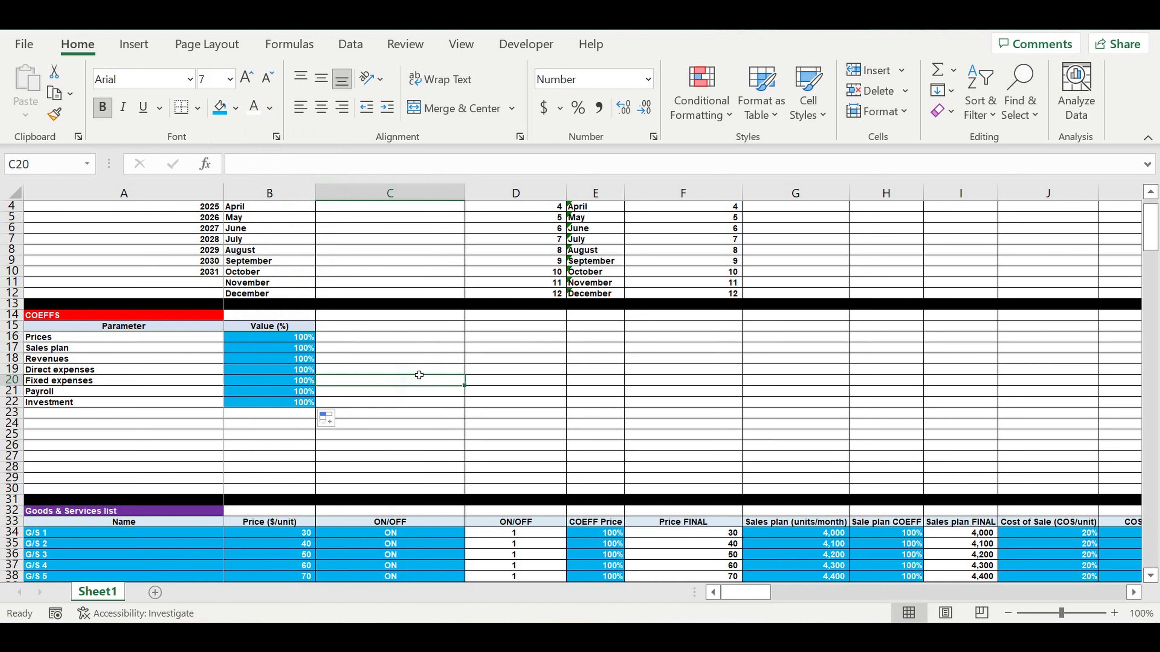
- Multiply the Price FINAL formula in F34 by the Prices coefficient as an absolute reference, making it =B34*D34*E34*$B$16
click(91, 340)
click(75, 341)
click(302, 338)
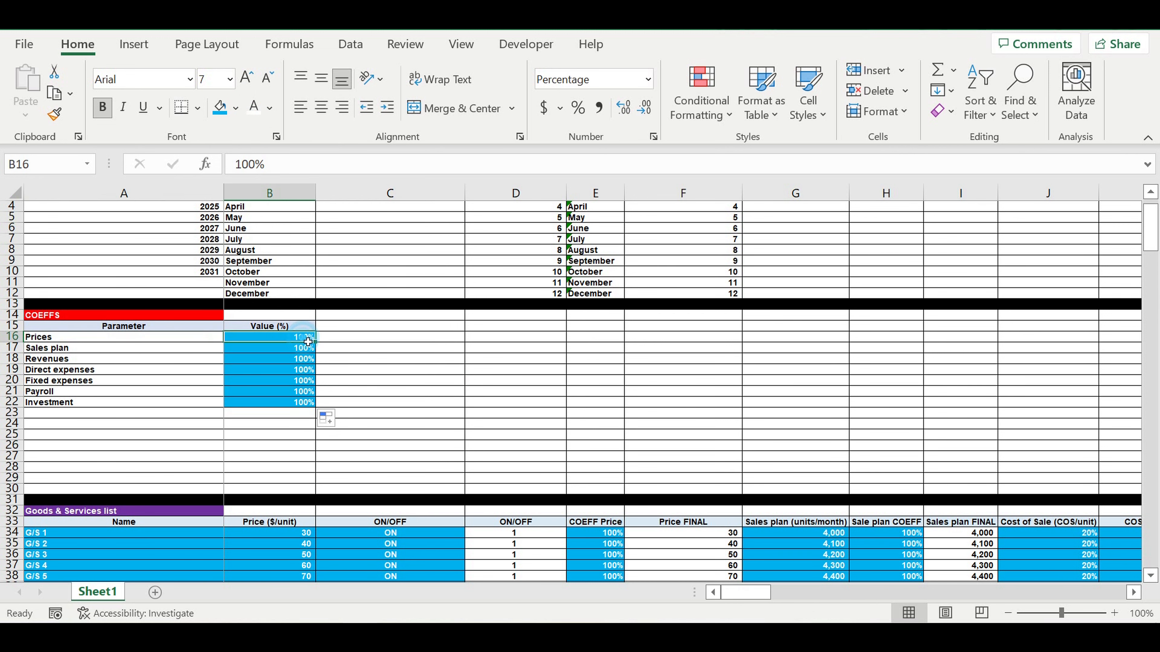
scroll(490, 403, down, 3)
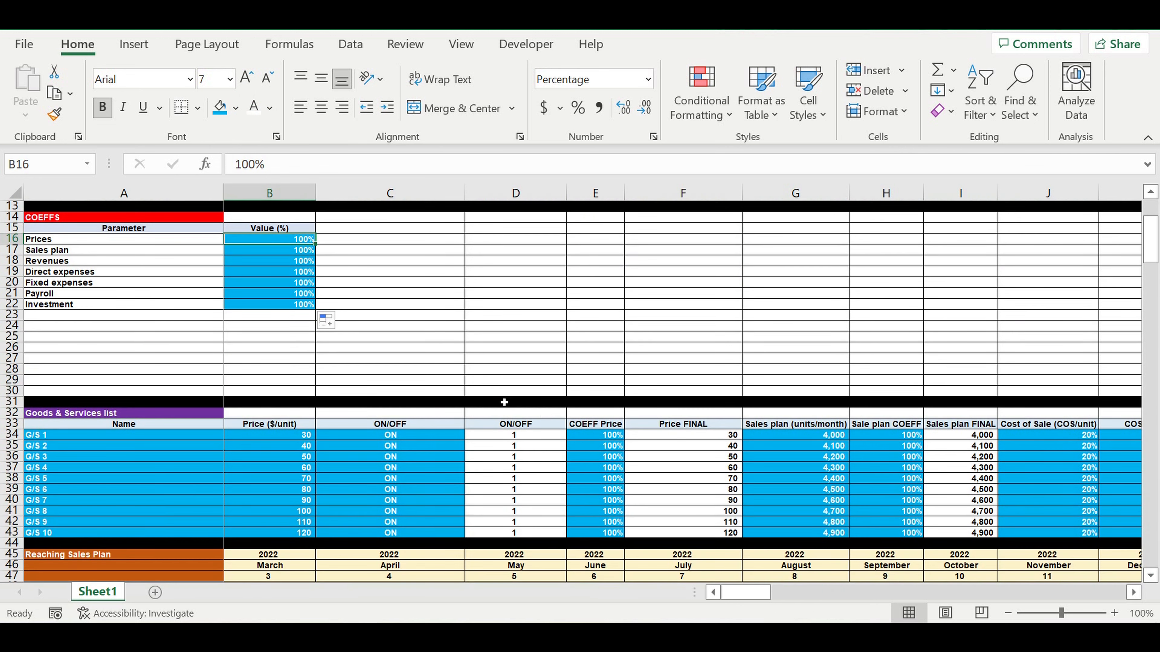
click(714, 439)
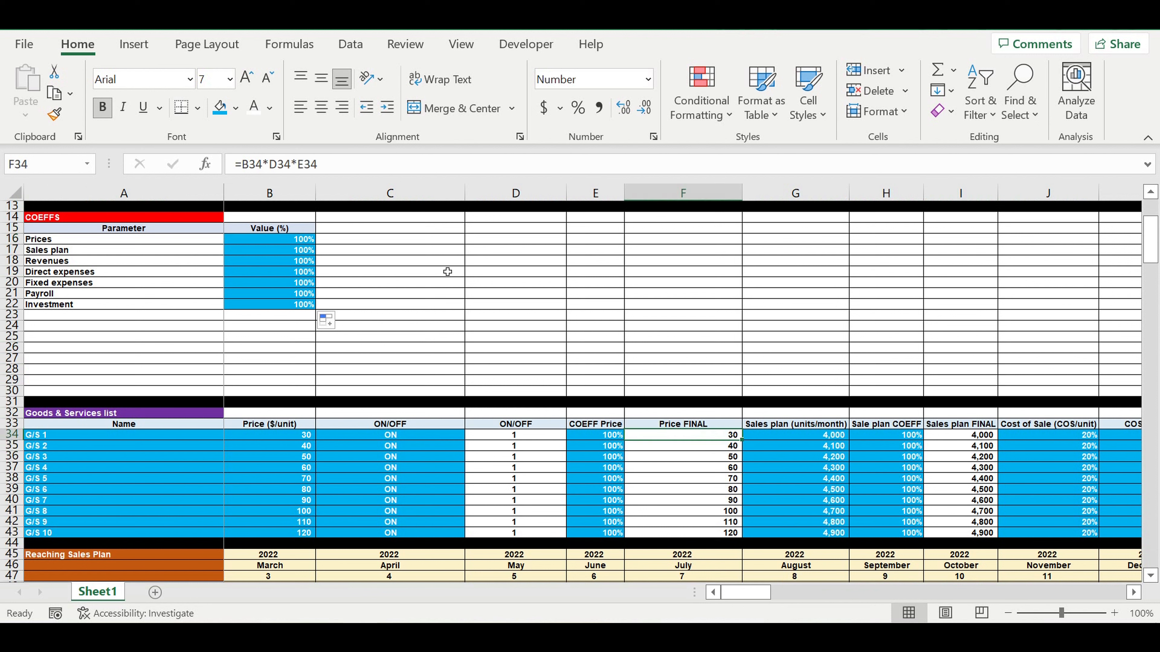
click(345, 171)
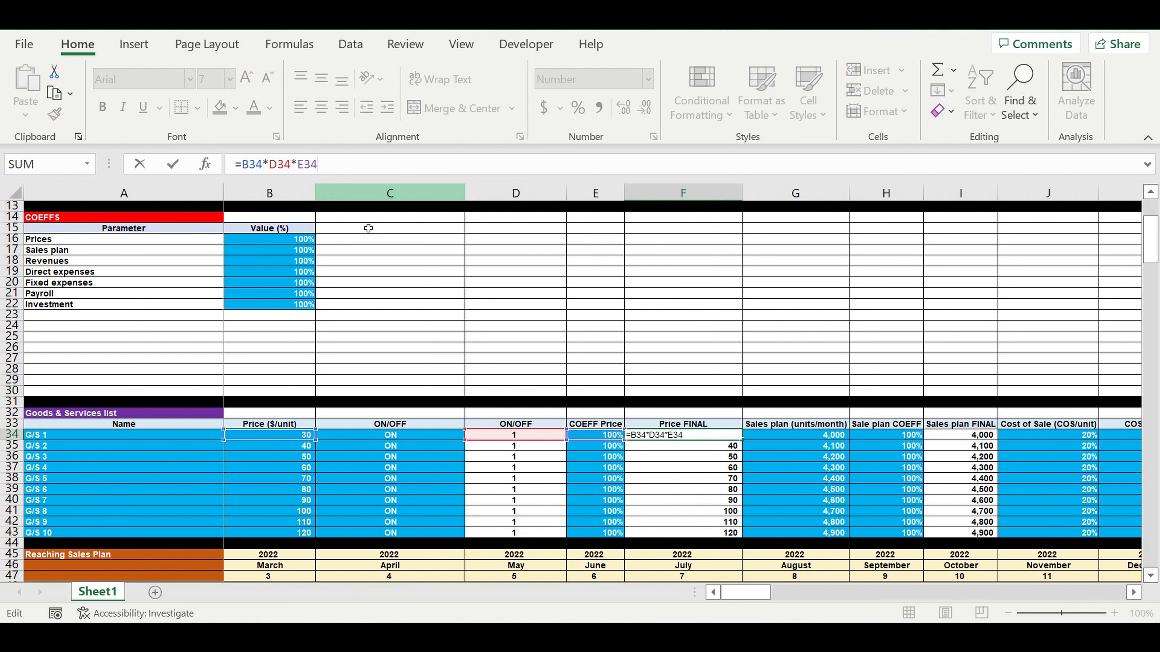
text(*)
click(306, 243)
click(338, 167)
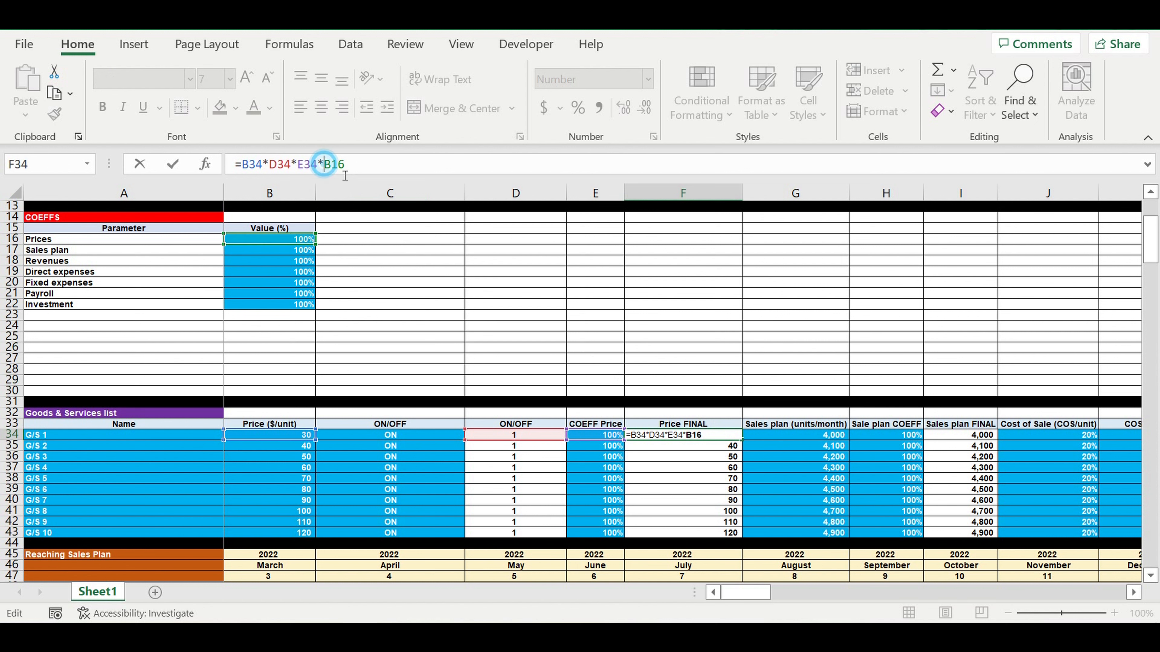
text($)
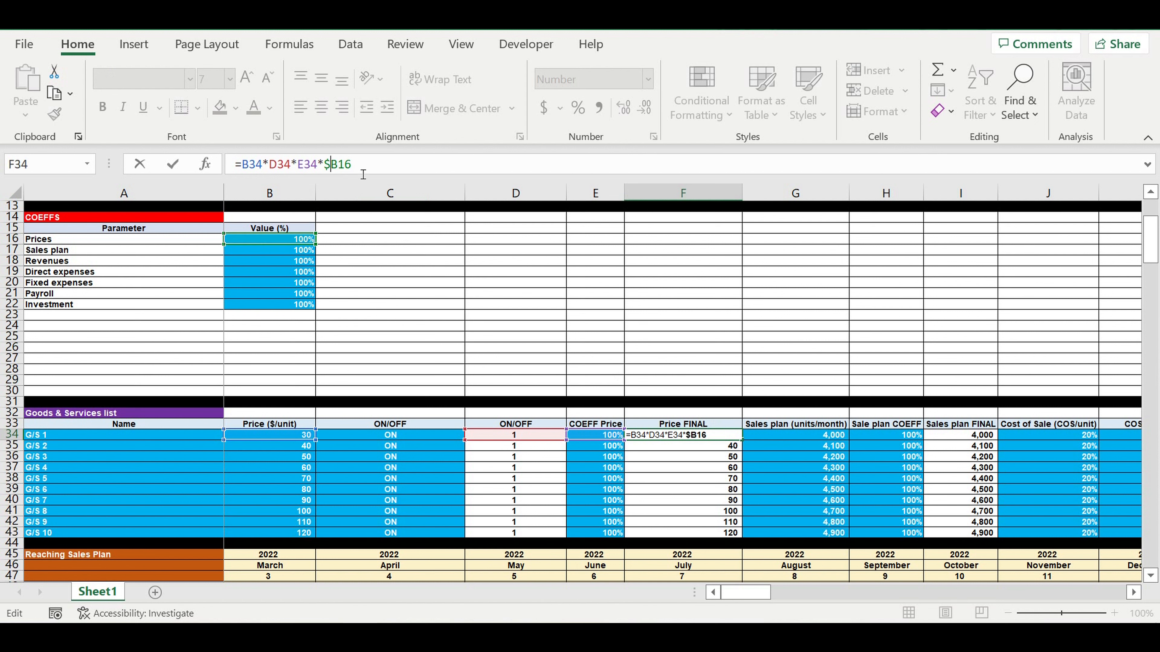
click(338, 165)
text($)
key(Return)
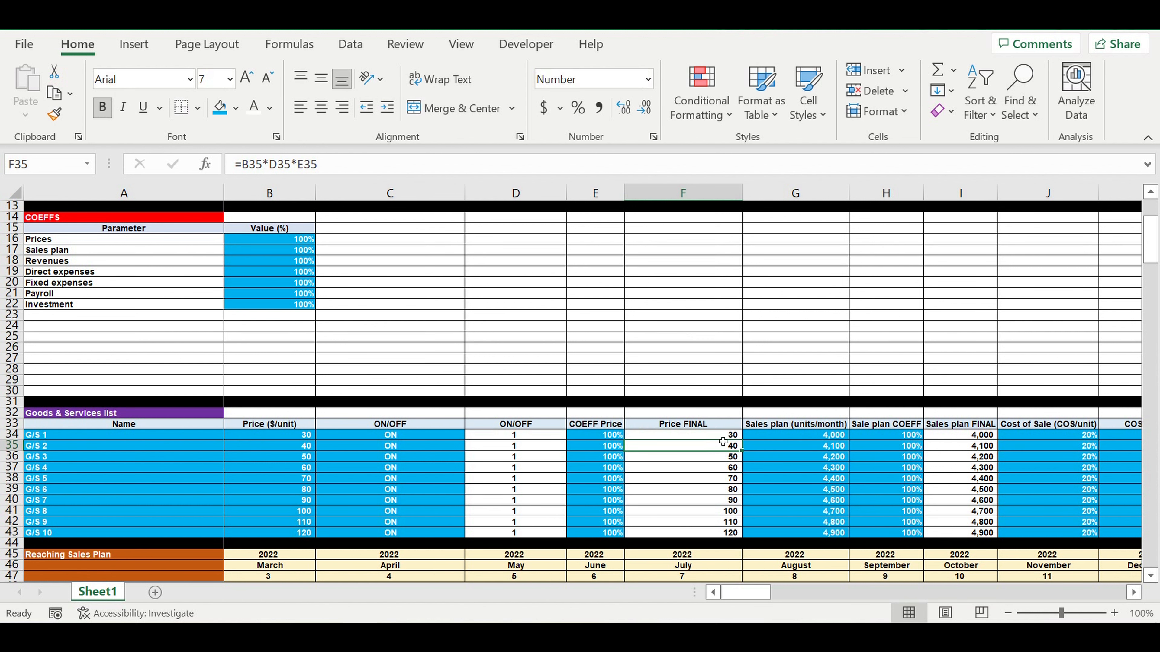
- Copy the Price FINAL formula from F34 down through F43
click(720, 437)
drag(741, 441, 741, 535)
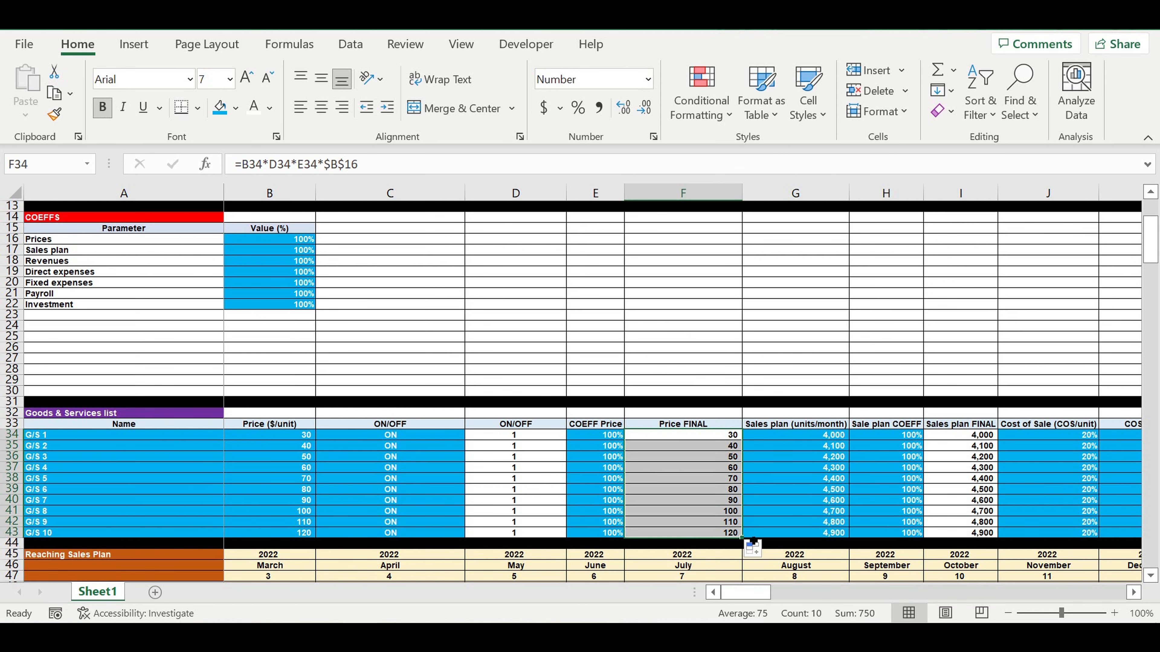
click(698, 457)
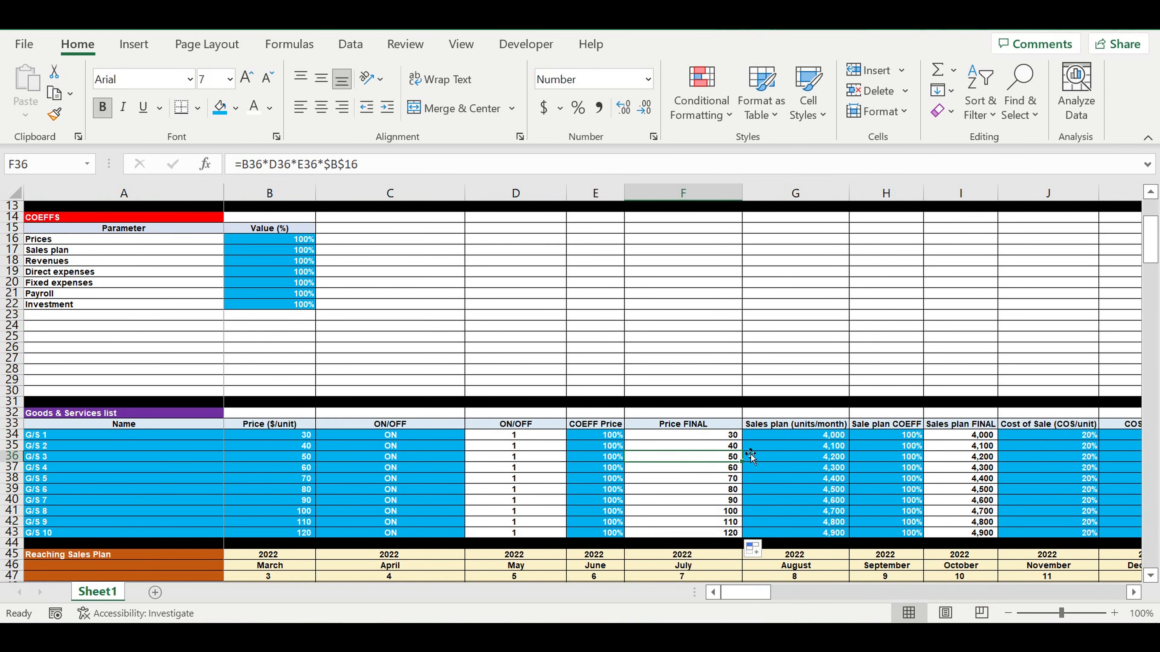
- Multiply the Sales plan FINAL formula in I34 by the Sales plan coefficient, making it =D34*G34*H34*$B$17
click(967, 424)
click(970, 438)
click(348, 170)
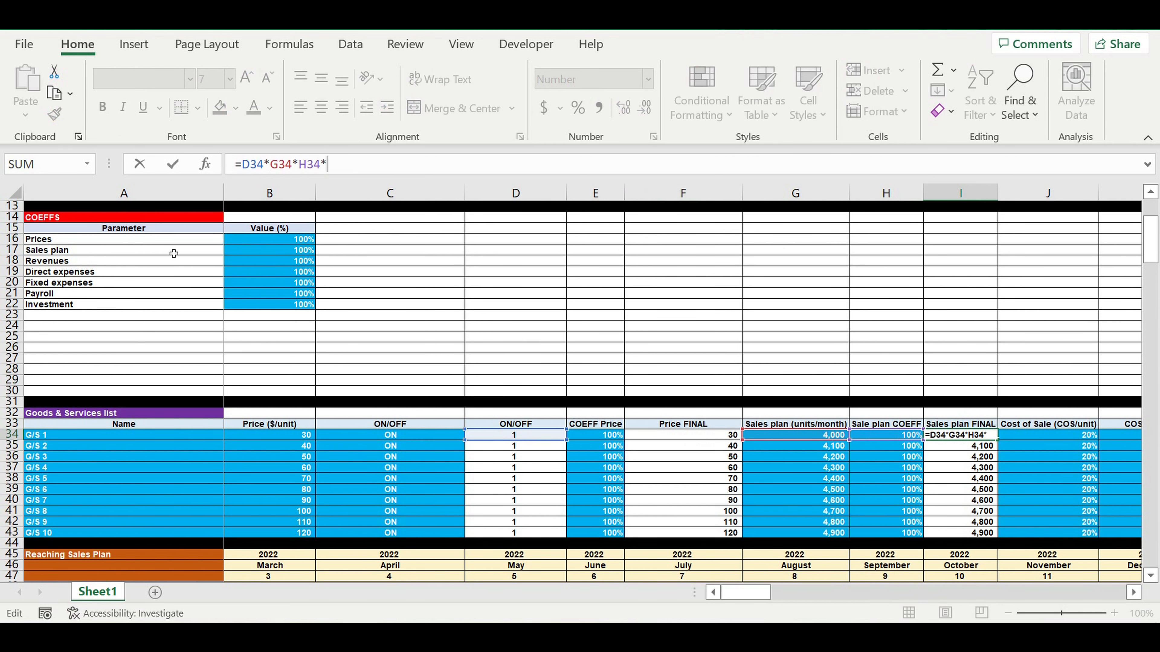
click(293, 253)
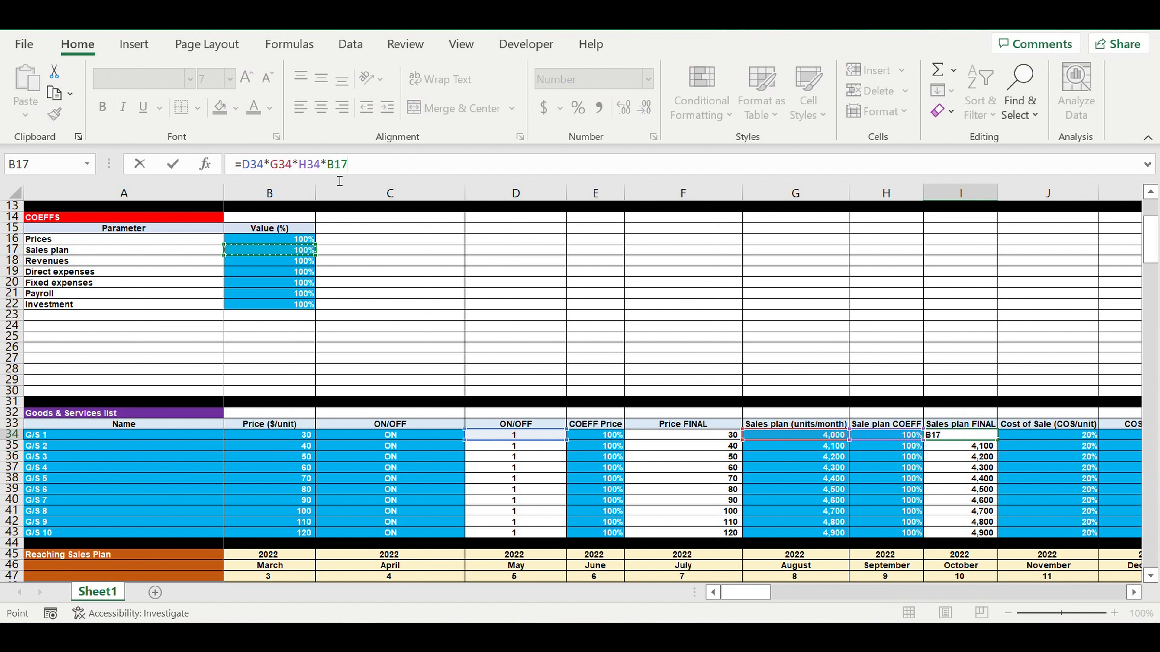
click(326, 164)
text($)
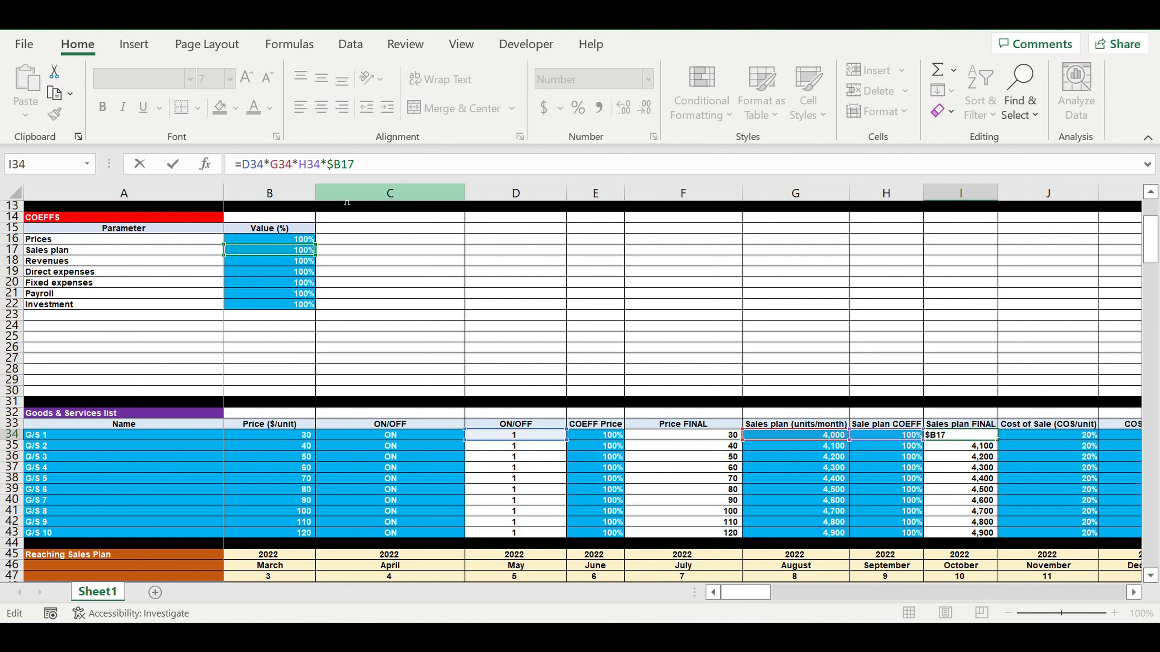
click(342, 164)
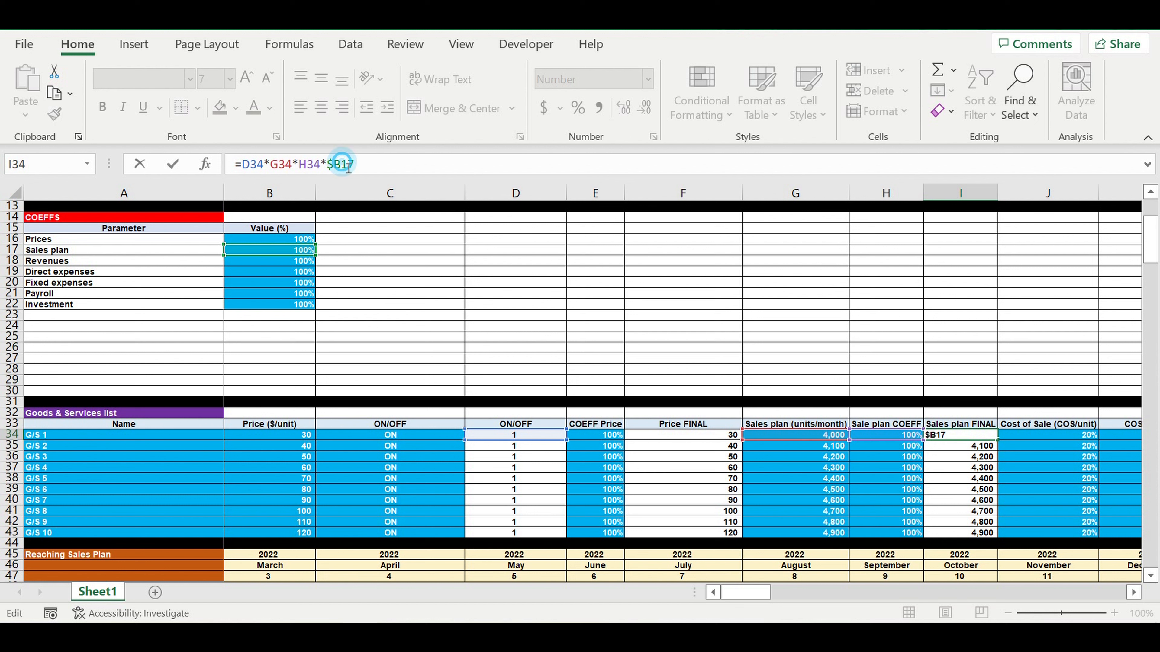
text($)
key(Return)
- Copy the Sales plan FINAL formula from I34 down through I43
click(973, 438)
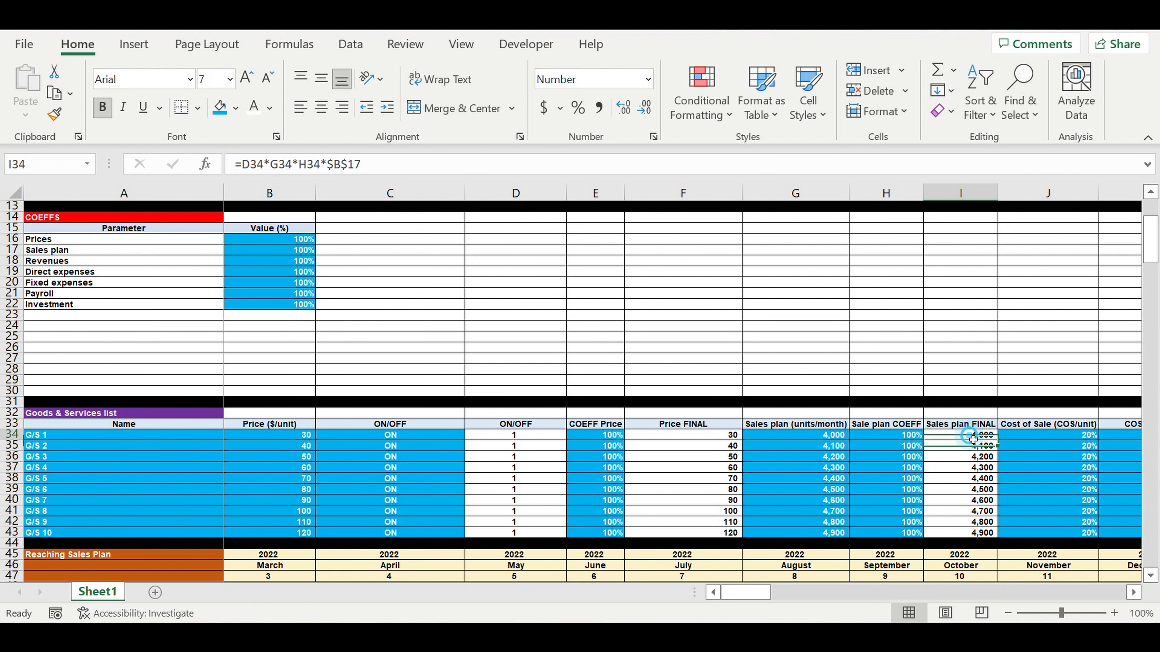
drag(990, 444, 993, 538)
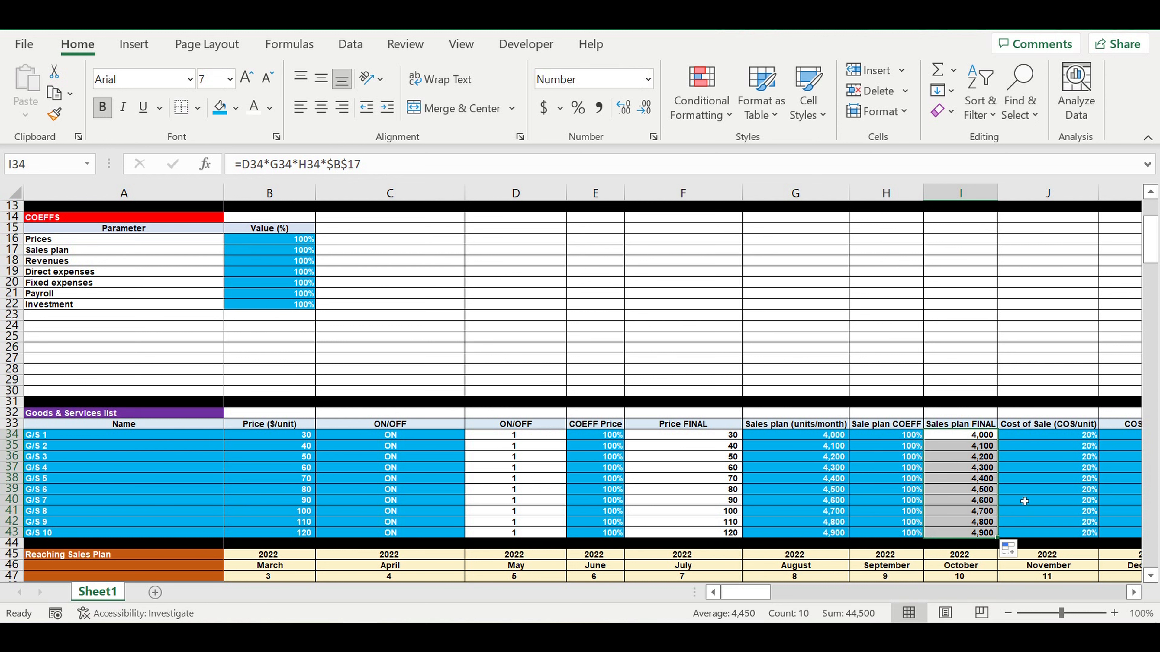
click(980, 480)
click(79, 265)
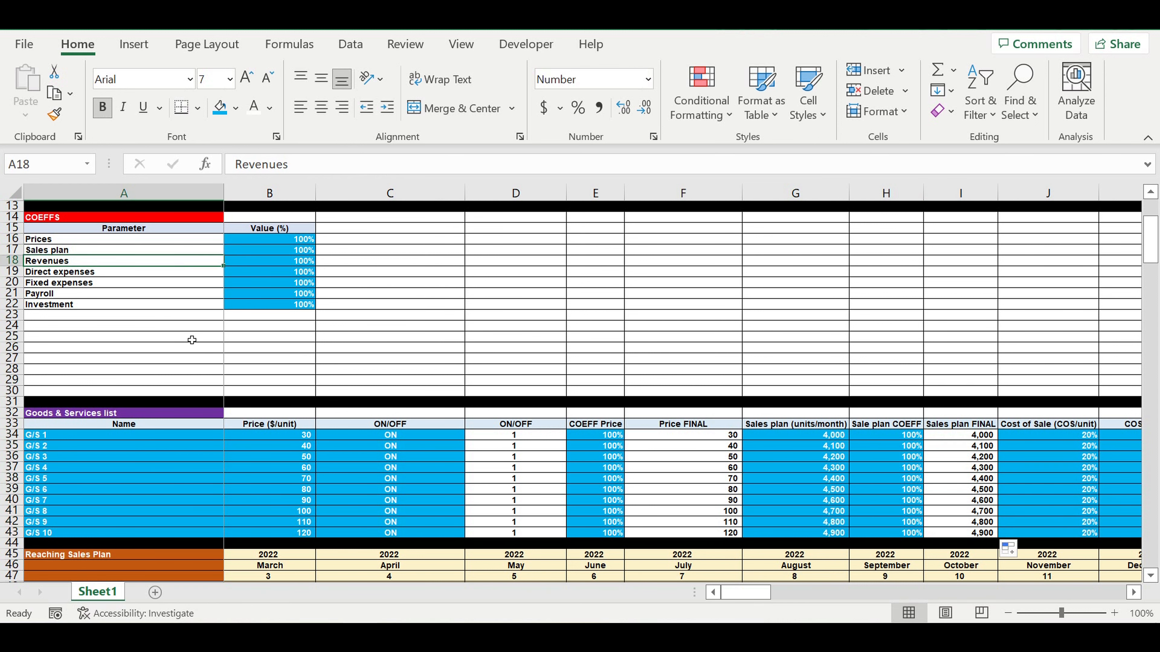
- Multiply the January revenue formula for G/S 1 in B65 by the Revenues coefficient as an absolute reference, making it =$F34*$I34*B$60*$B$18
scroll(250, 396, down, 5)
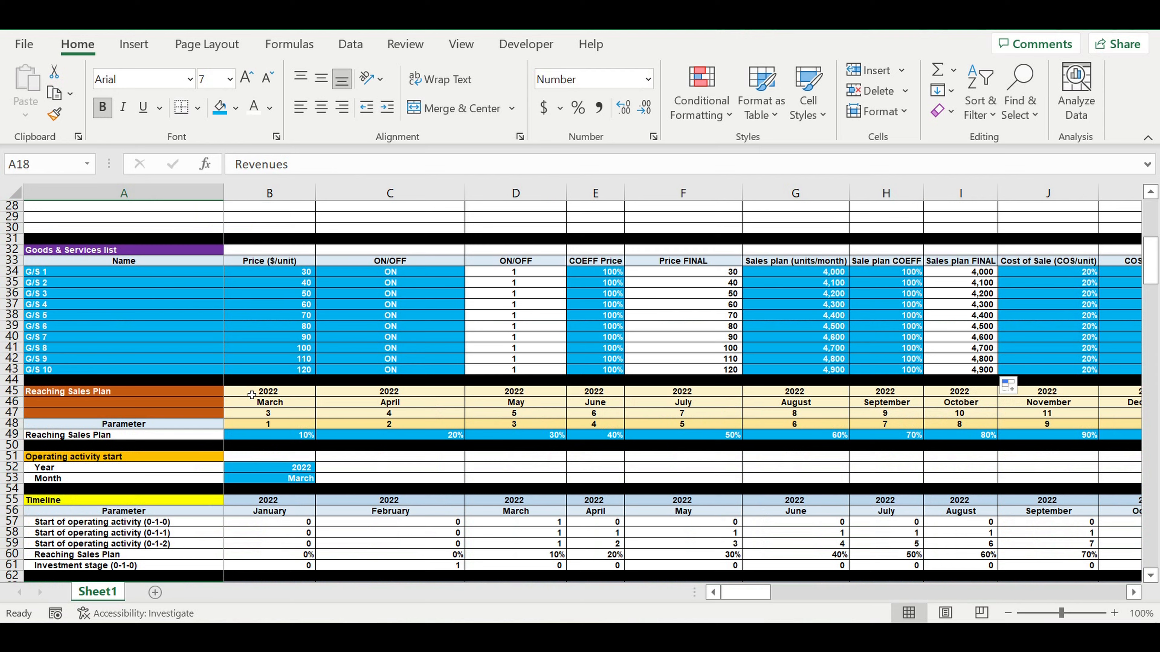
scroll(251, 395, down, 2)
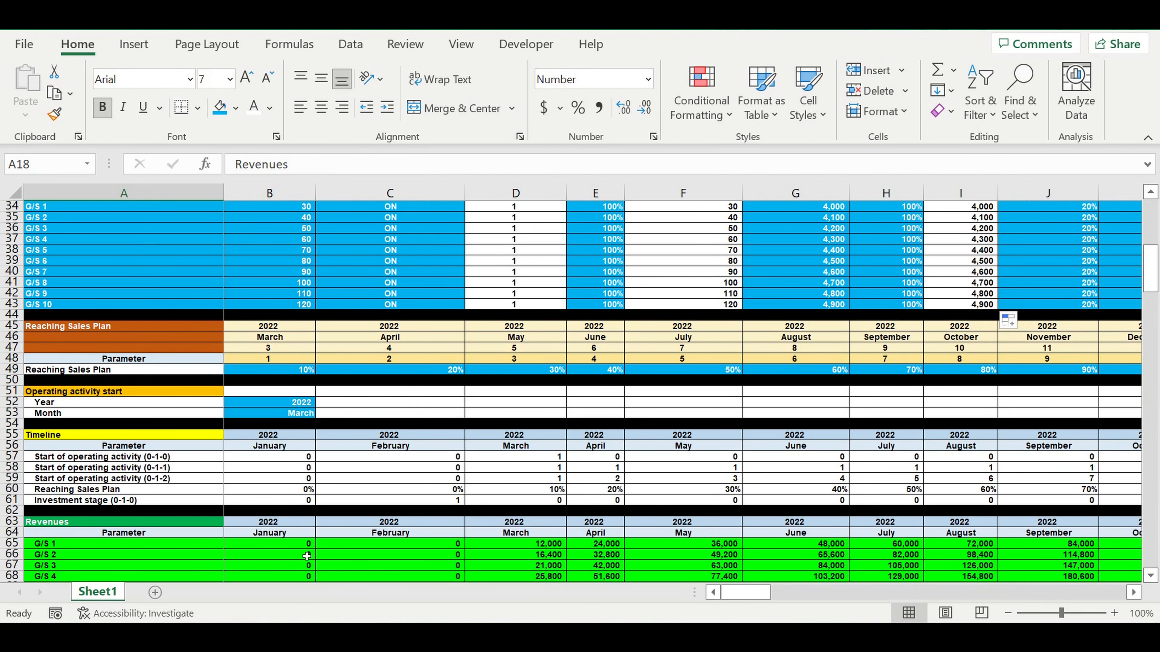
click(297, 547)
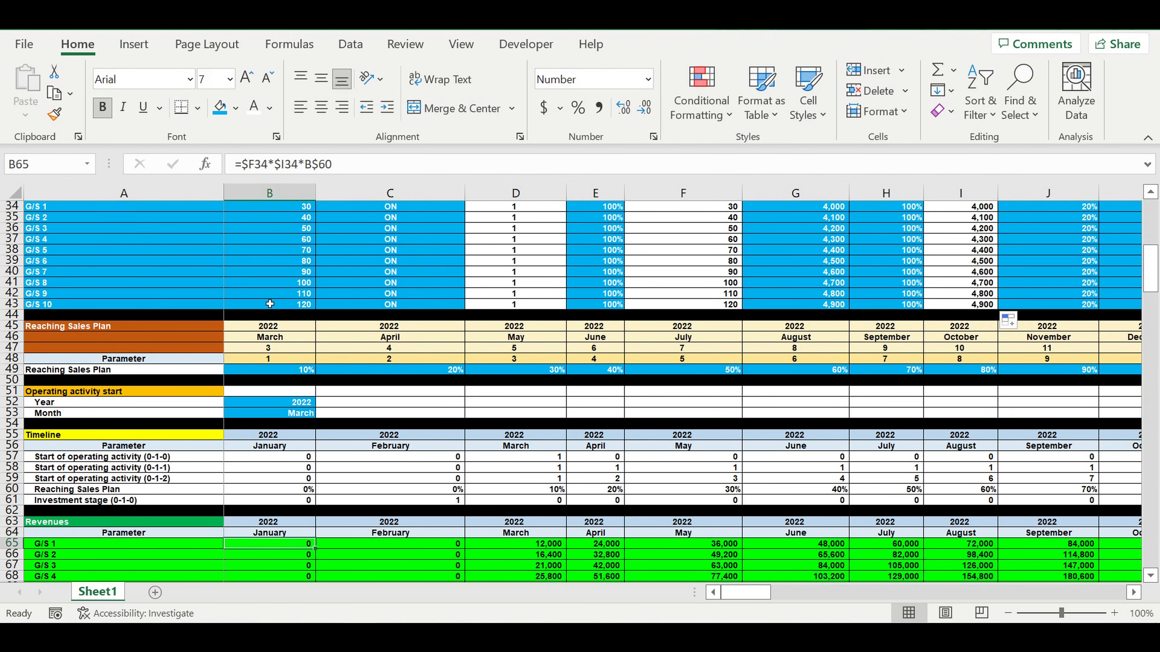
click(355, 164)
scroll(436, 246, up, 2)
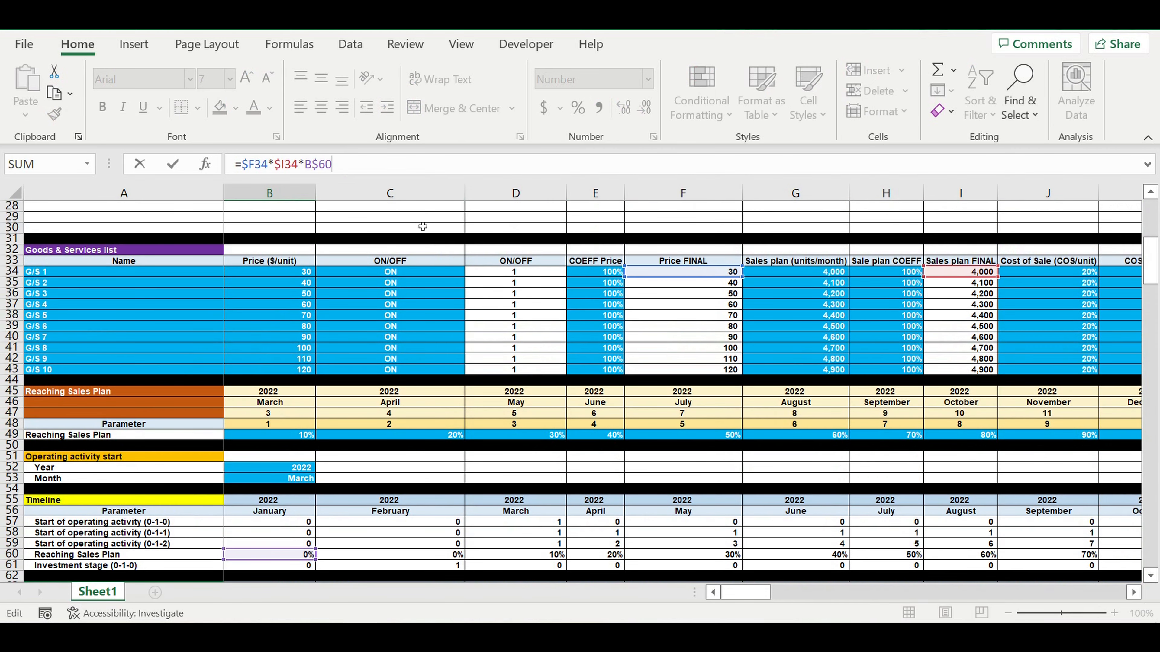
text(*)
scroll(399, 289, up, 8)
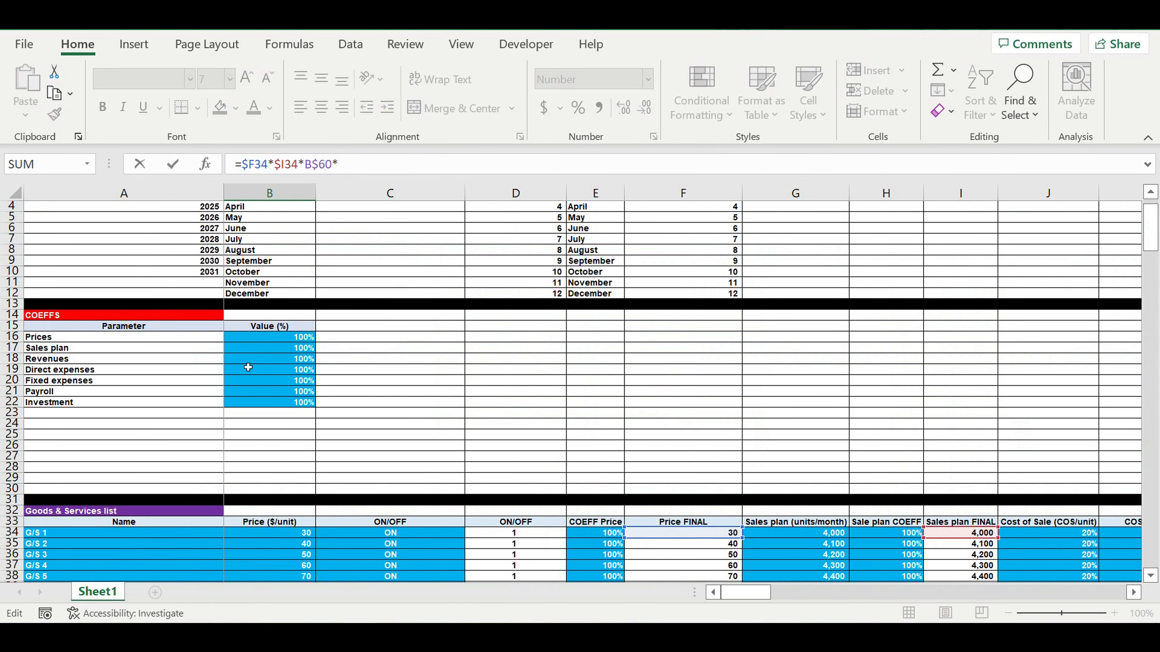
click(278, 359)
click(349, 169)
text($B18)
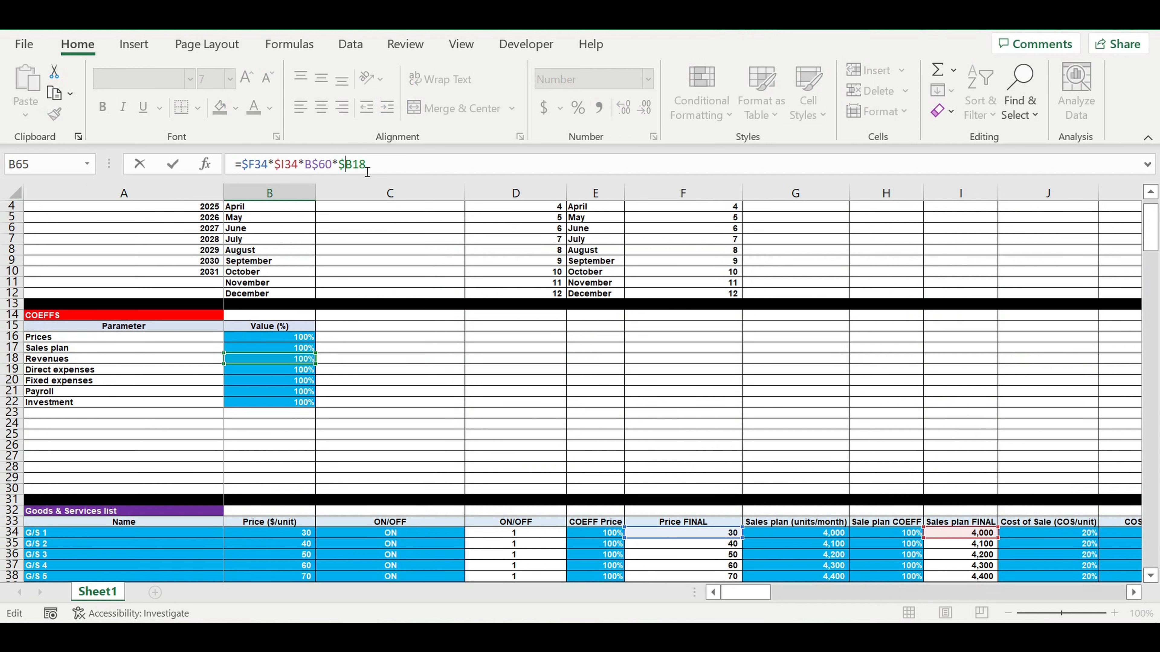
click(353, 165)
text($)
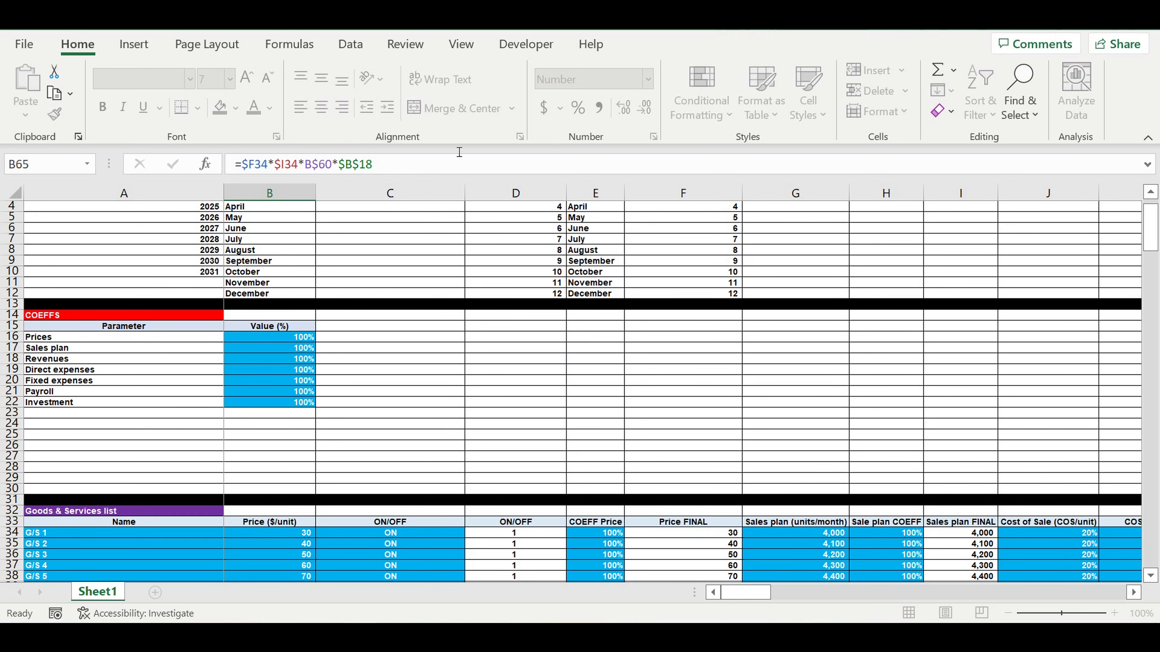
key(Return)
- Copy the revenue formula from B65 down to G/S 10 in row 74 and across all months through December 2031 in column DQ
scroll(366, 378, down, 6)
click(303, 375)
drag(320, 378, 1123, 441)
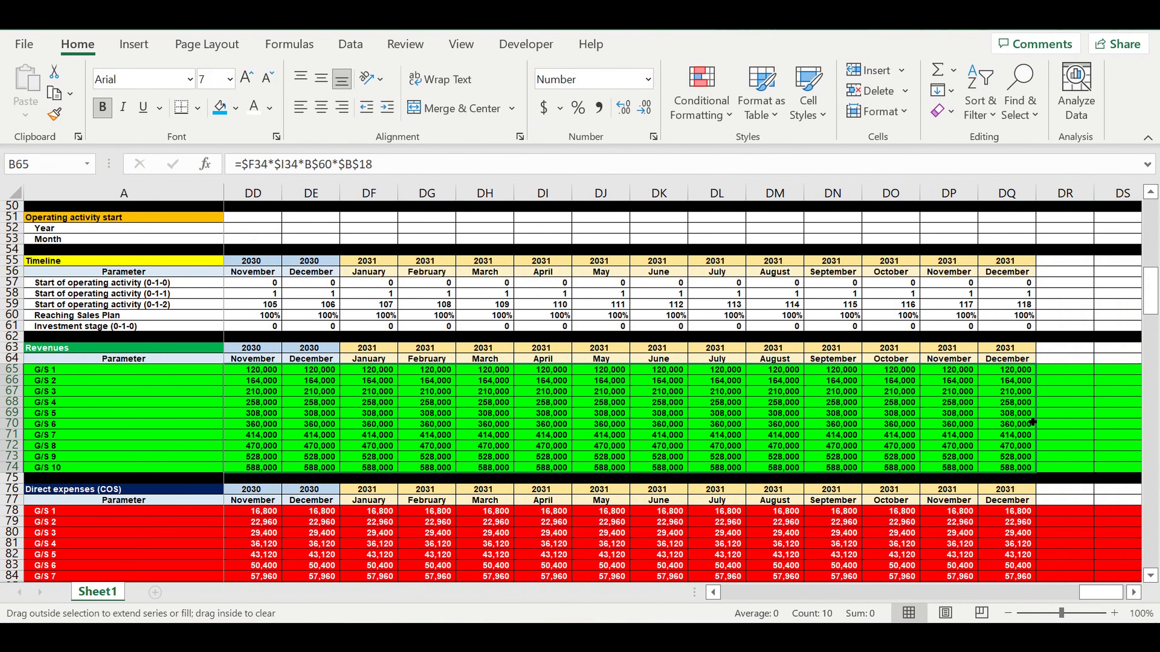
drag(1033, 423, 1033, 423)
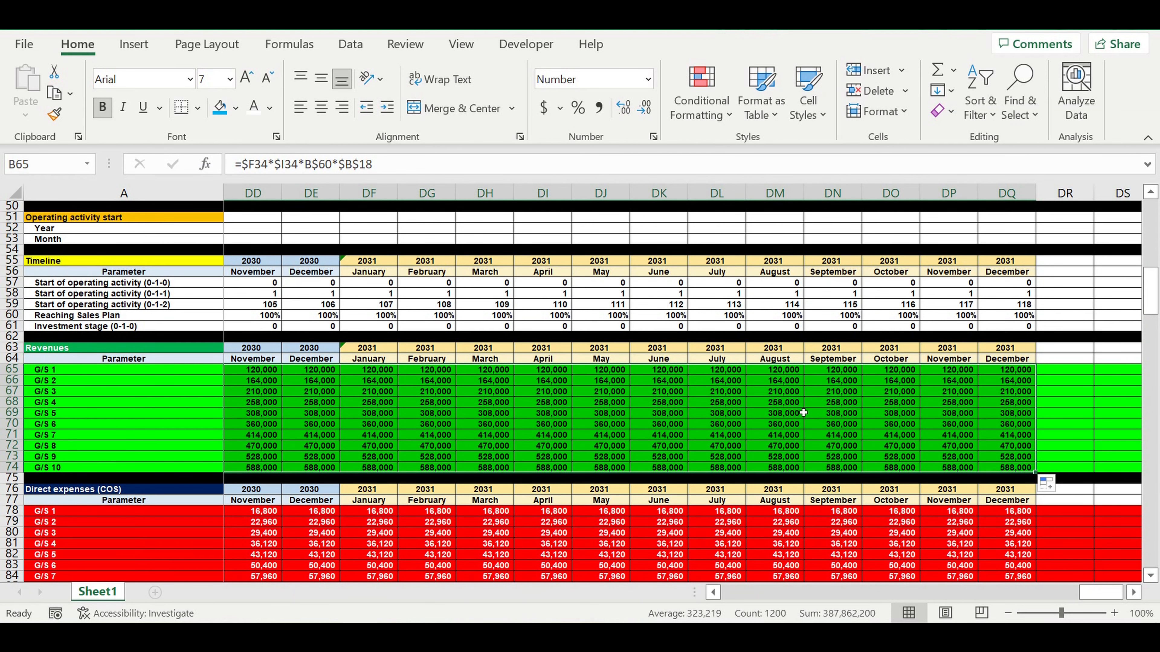
click(803, 413)
drag(1089, 594, 660, 590)
- Multiply the January direct expenses formula for G/S 1 in B78 by the Direct expenses coefficient, making it =$I34*$L34*B$60*$B$19
scroll(225, 454, down, 1)
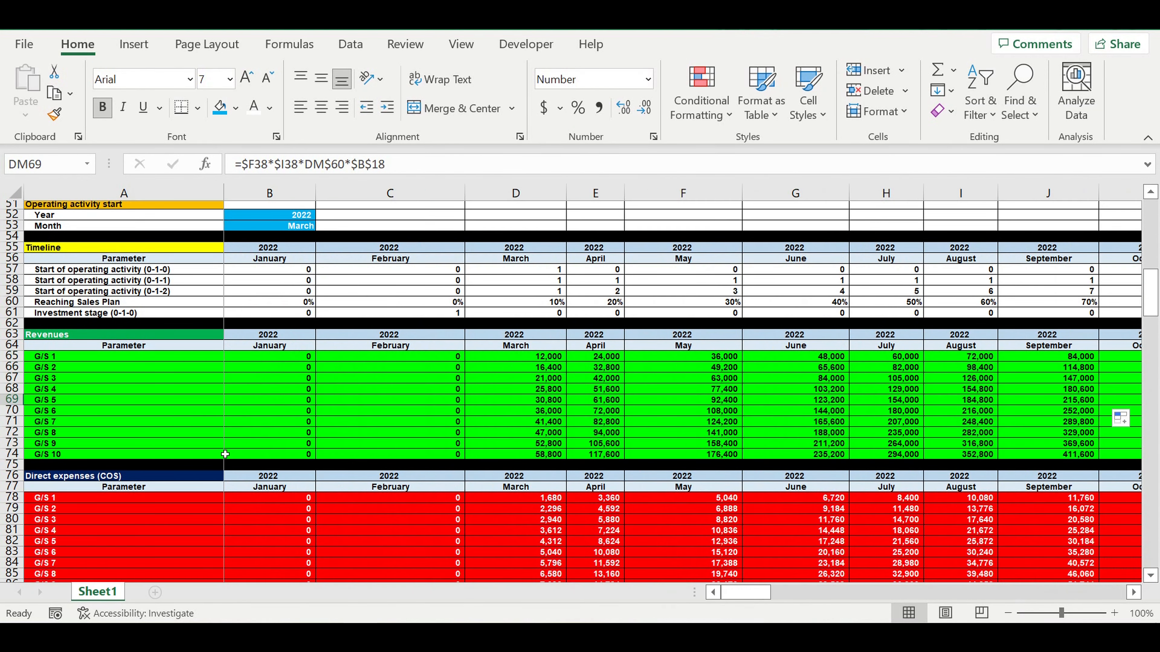
scroll(225, 454, down, 2)
click(130, 467)
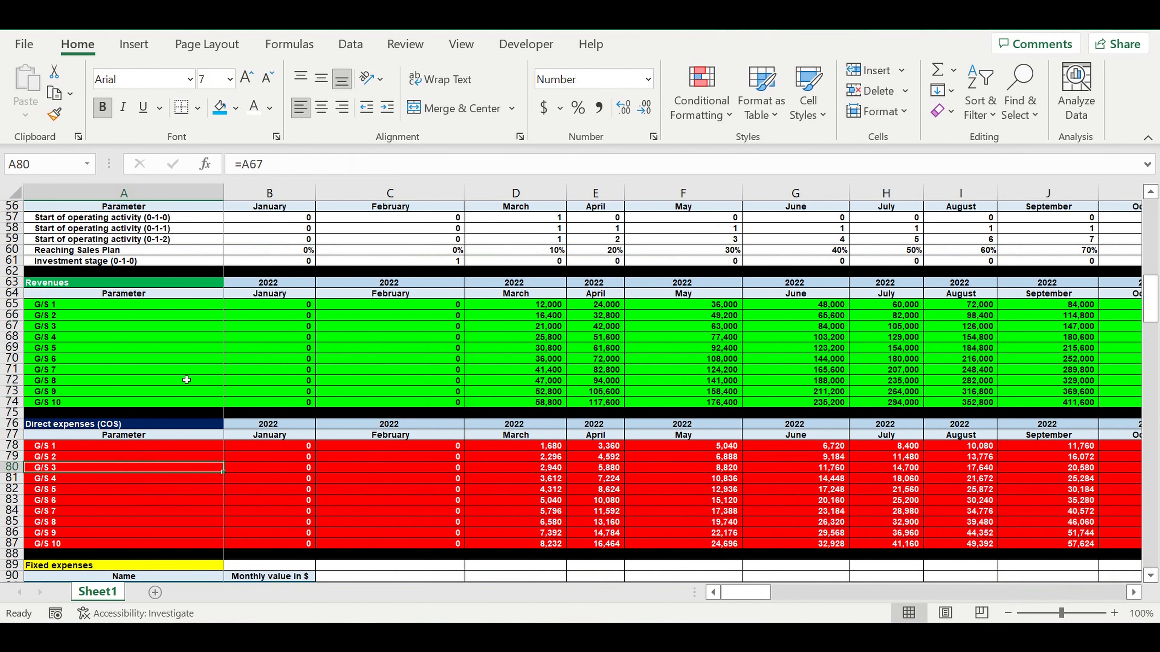
scroll(186, 380, up, 18)
scroll(207, 394, down, 6)
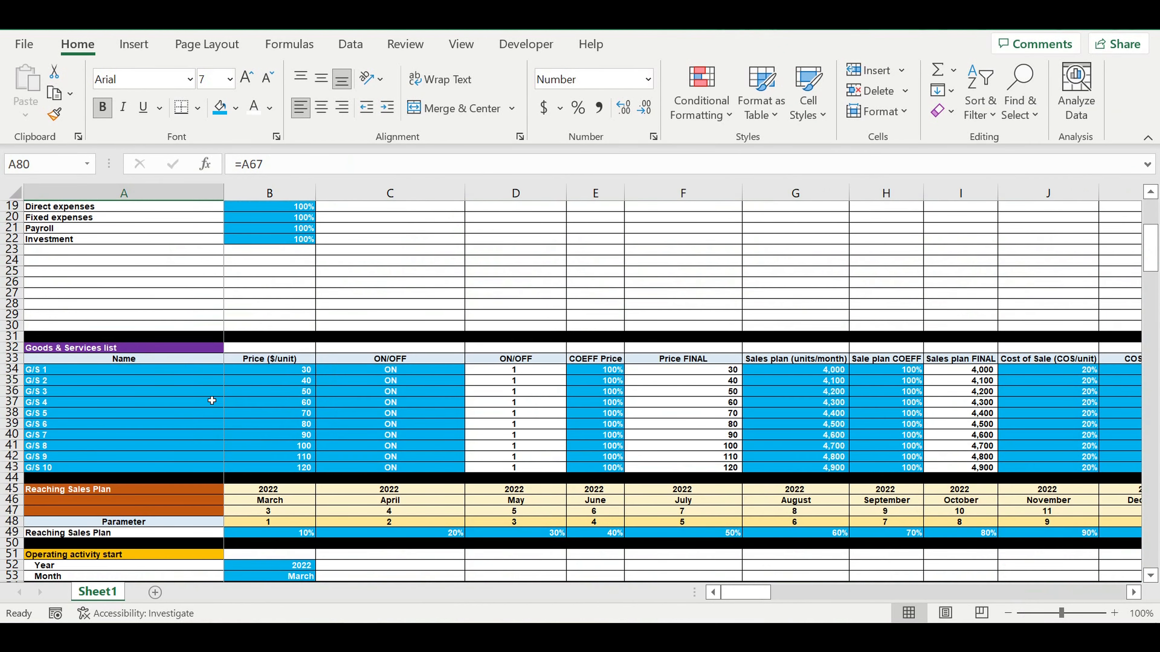
scroll(214, 398, down, 15)
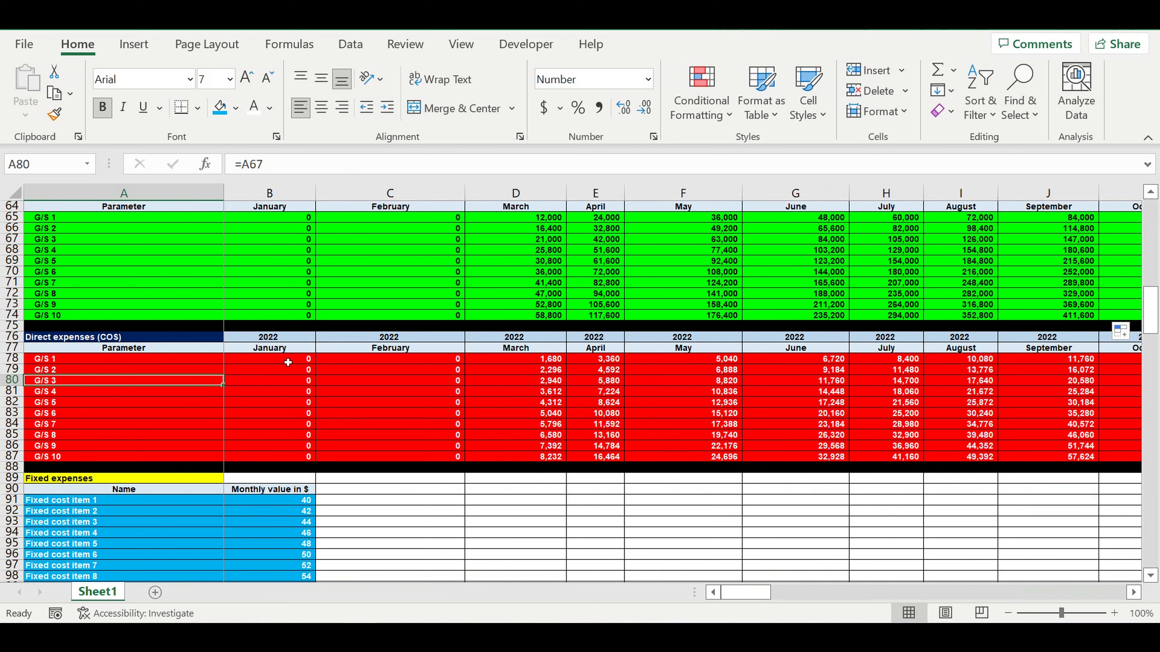
click(288, 360)
click(355, 165)
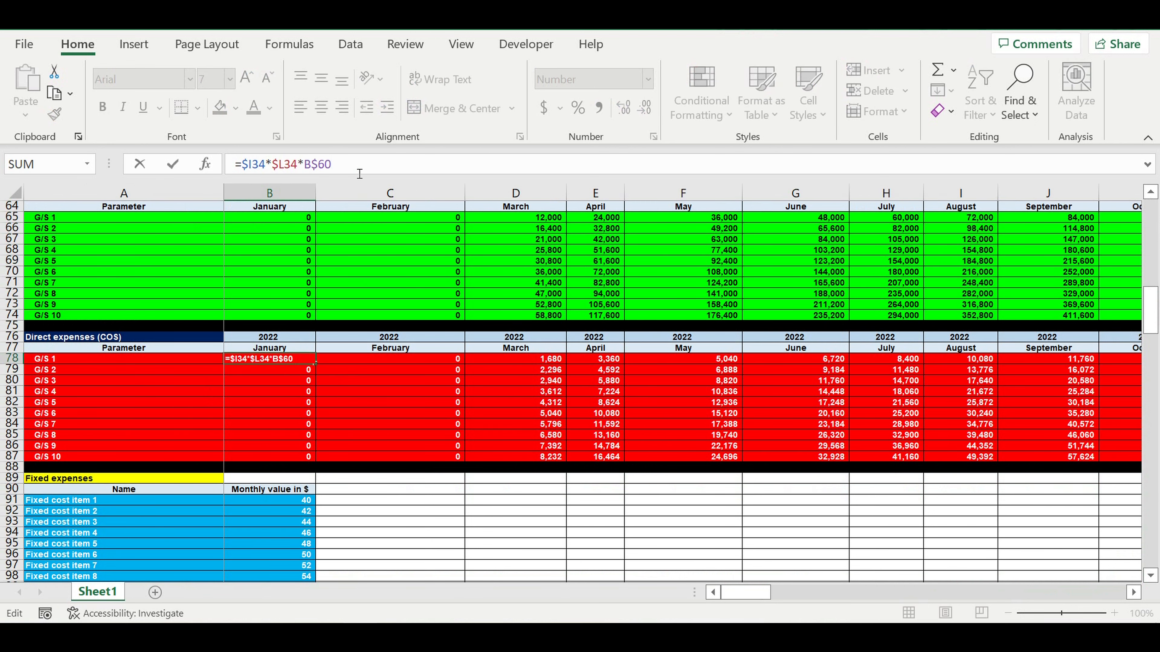
text(*)
scroll(549, 279, up, 20)
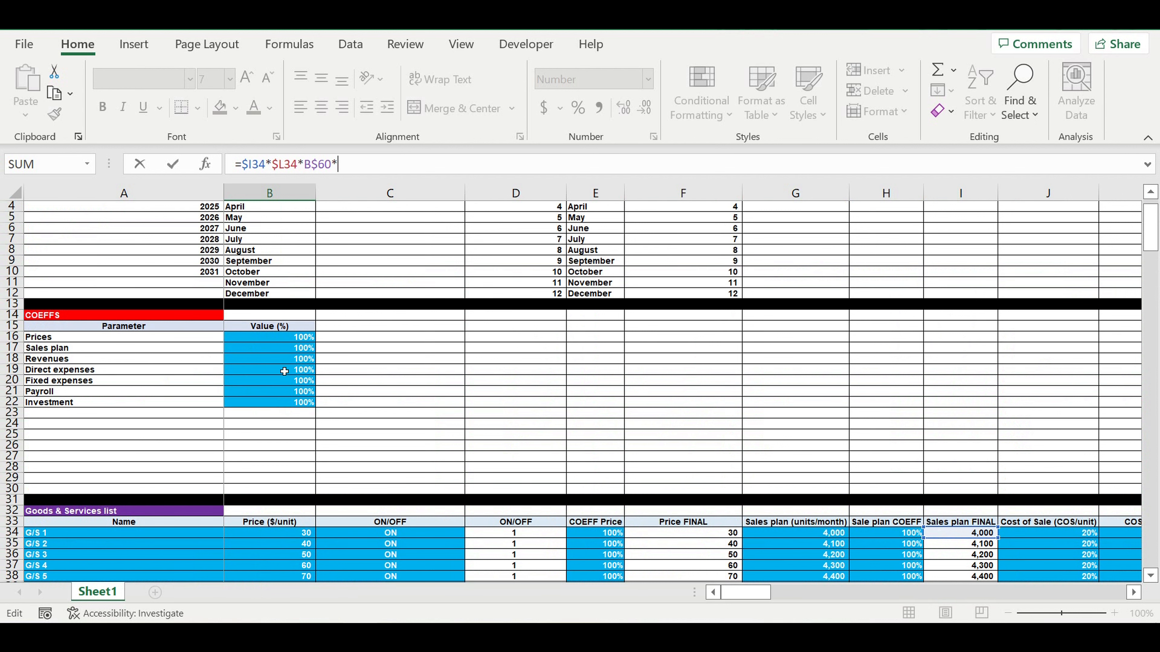
click(288, 372)
click(340, 164)
text($B19)
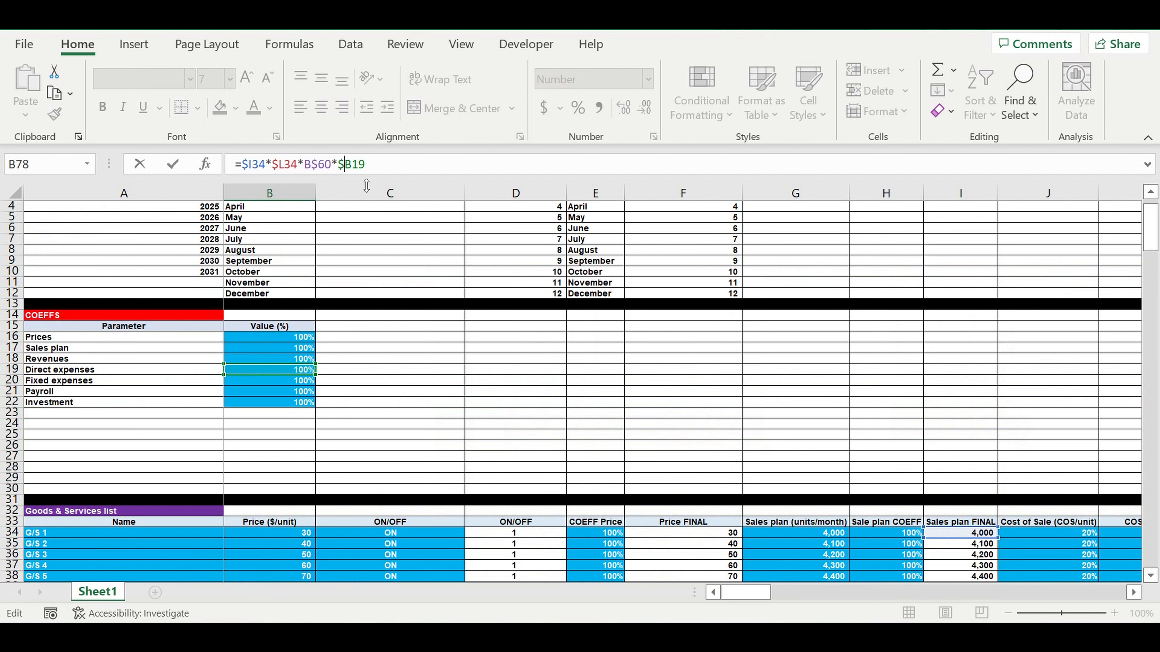
key(Right)
text($)
key(Return)
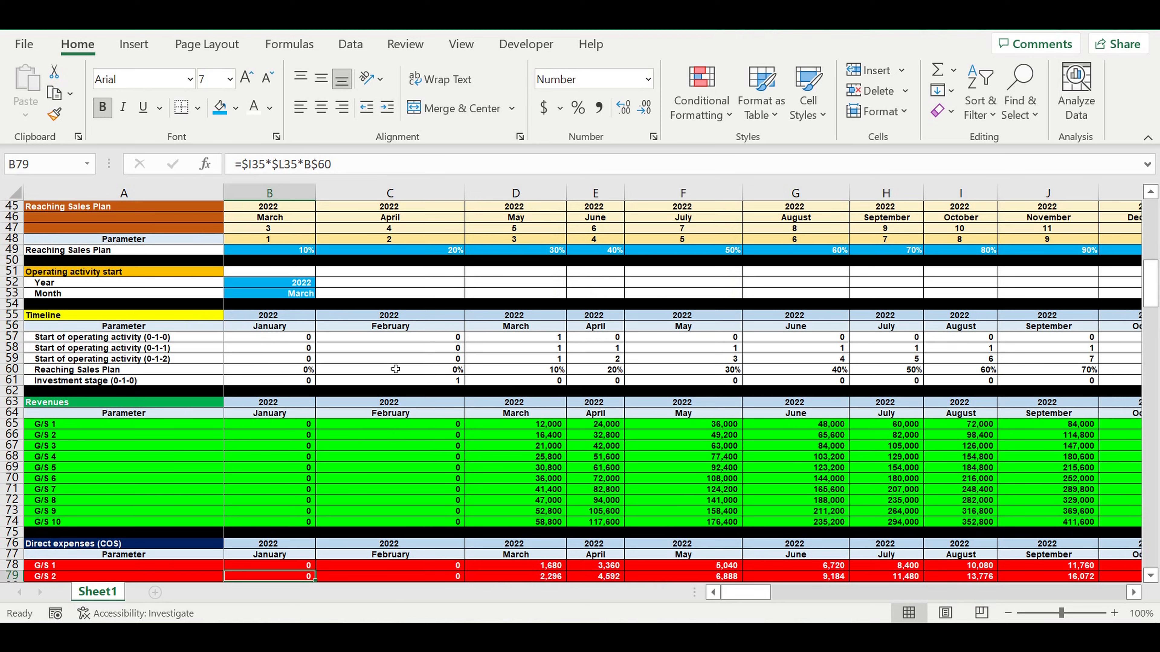
- Copy the direct expenses formula from B78 down to row 87 and across all months through December 2031 in column DQ
scroll(382, 385, down, 4)
click(288, 402)
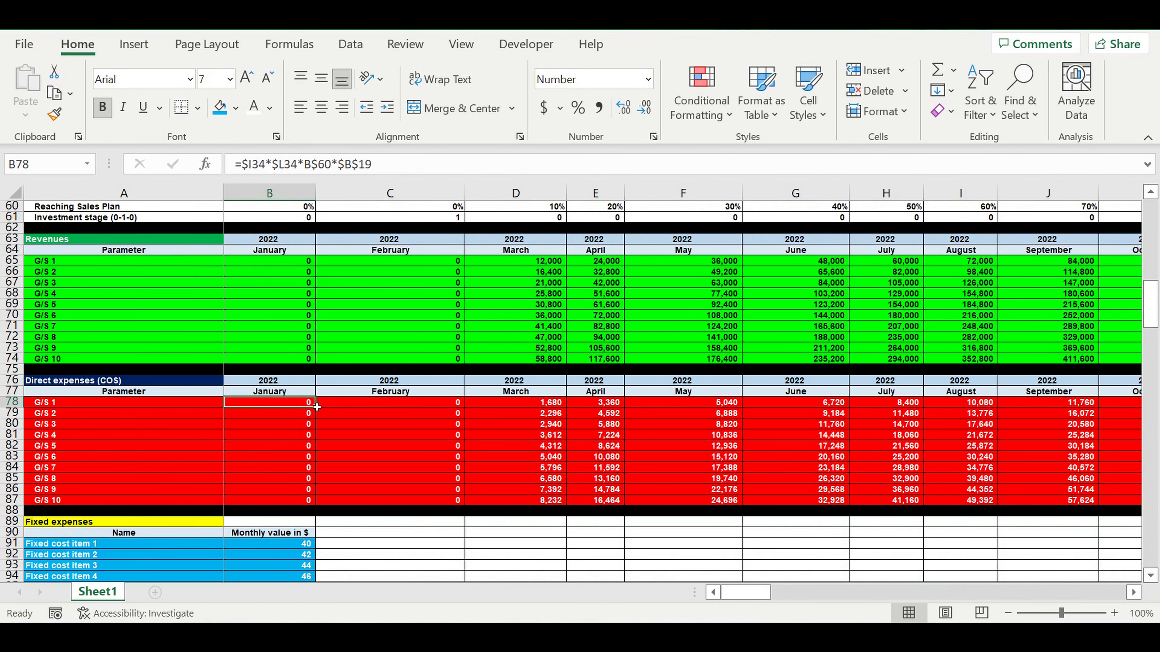
mouse_move(321, 413)
mouse_down()
mouse_move(315, 502)
mouse_move(325, 511)
mouse_move(313, 503)
mouse_move(1151, 501)
mouse_move(982, 502)
mouse_move(1151, 501)
mouse_move(1028, 450)
mouse_up()
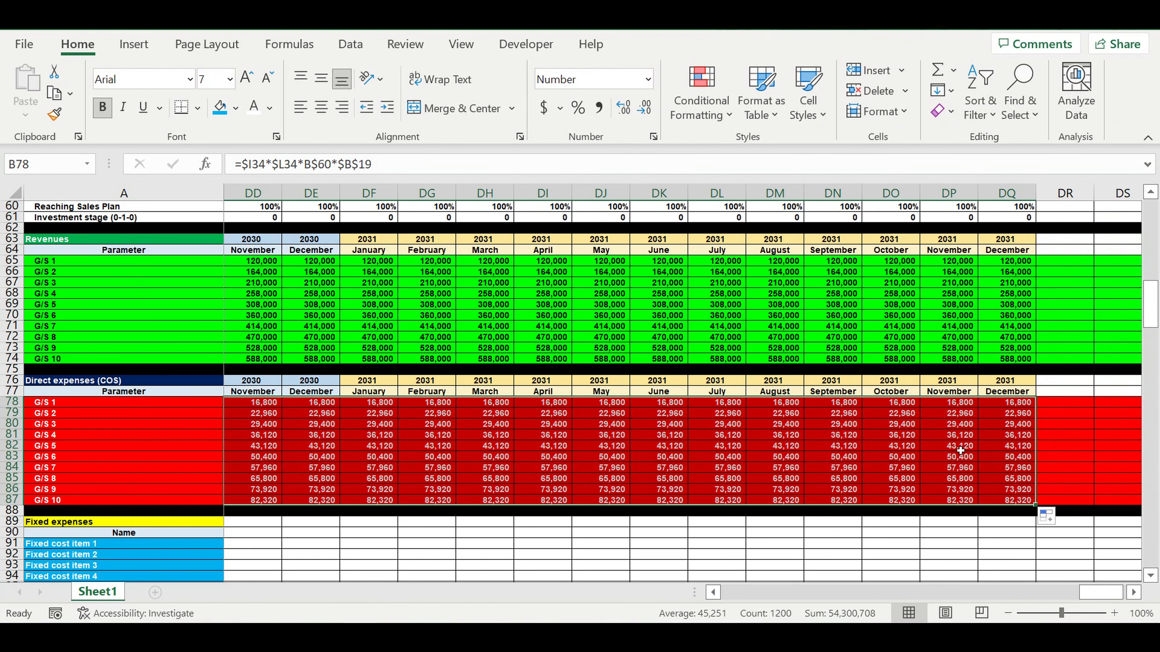
click(936, 447)
drag(1100, 592, 747, 604)
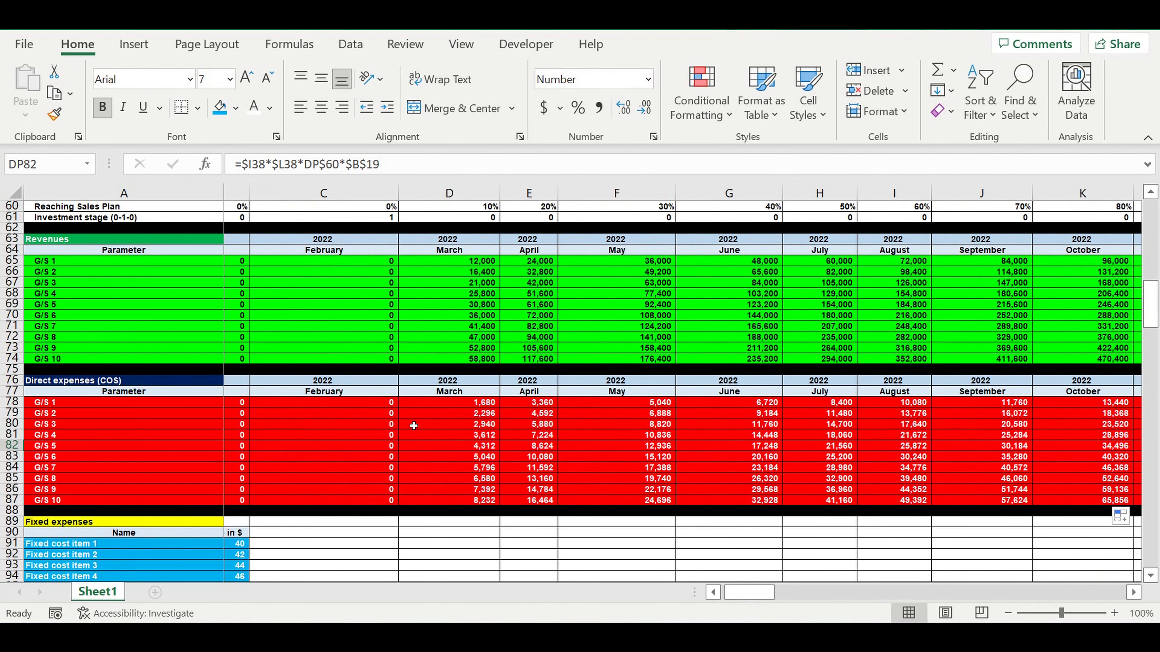
- Multiply the January formula for Fixed cost item 1 in B109 by the Fixed expenses coefficient, making it =$B91*B$58*$B$20
scroll(414, 426, down, 7)
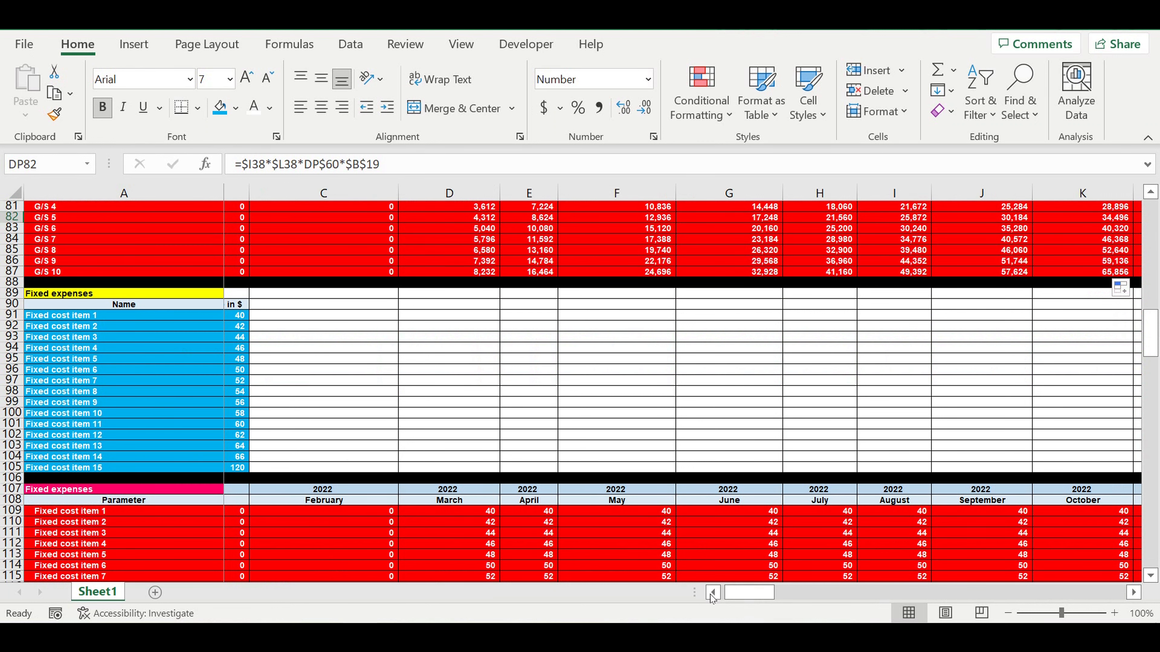
drag(741, 593, 734, 594)
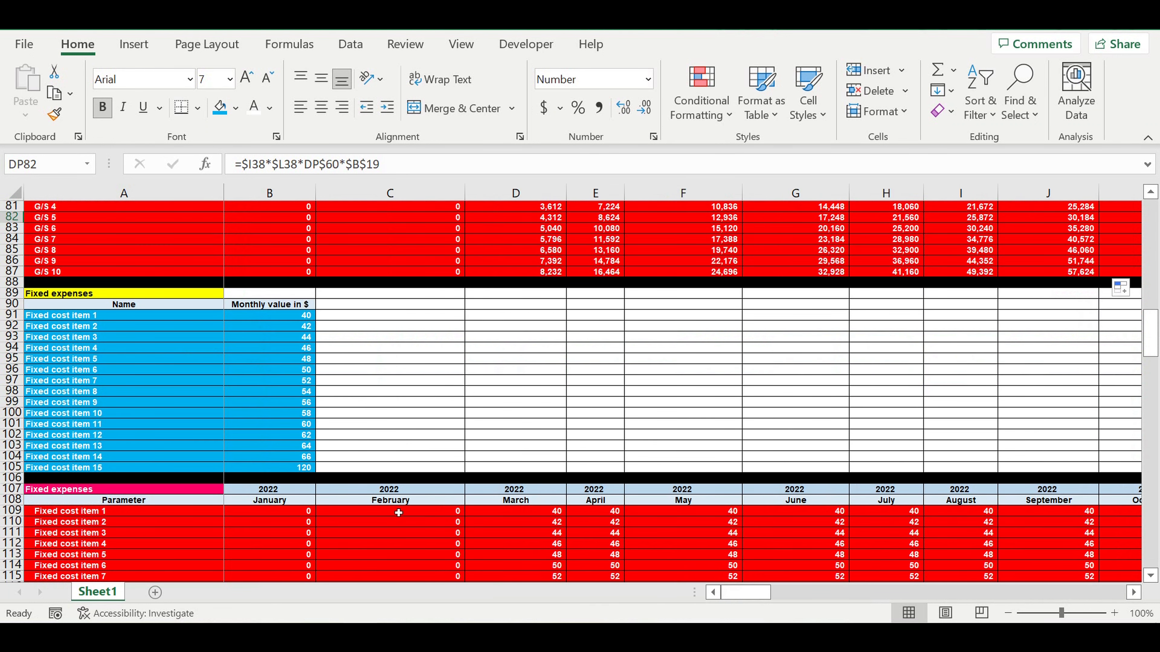
click(301, 514)
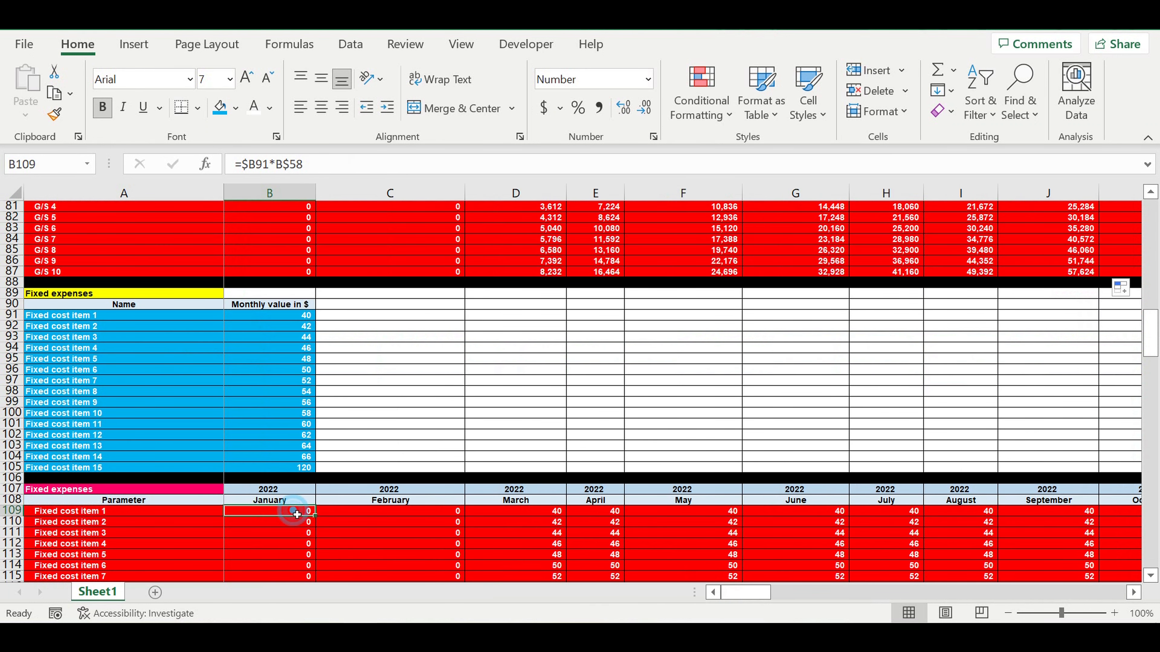
click(323, 161)
text(*)
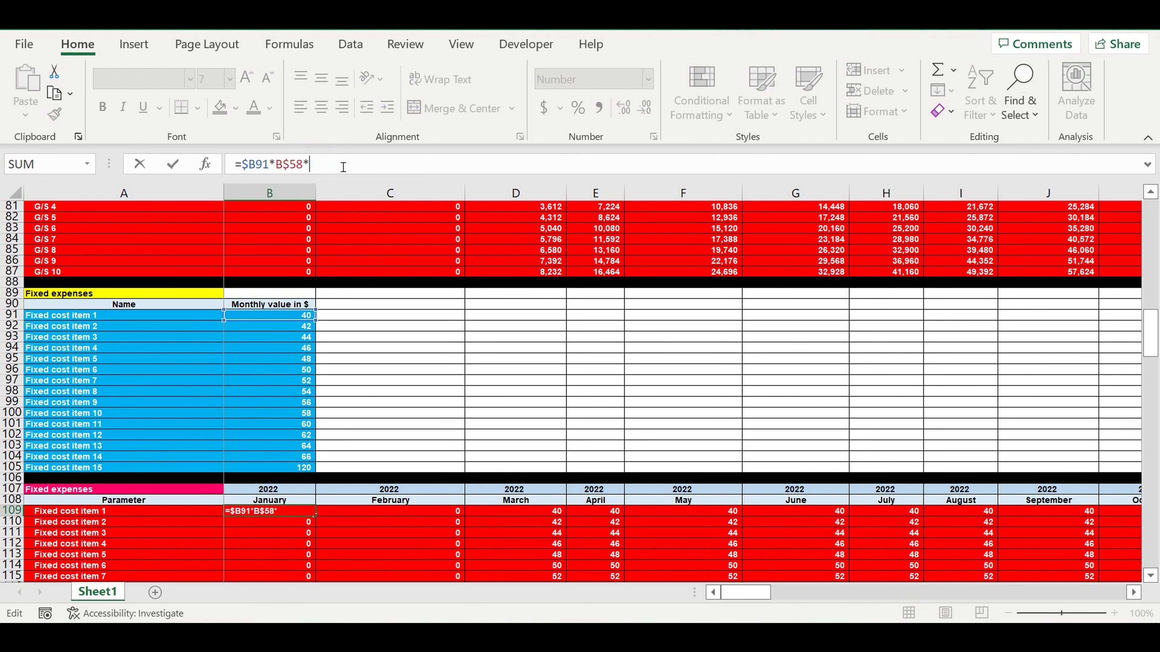
drag(1151, 333, 1150, 109)
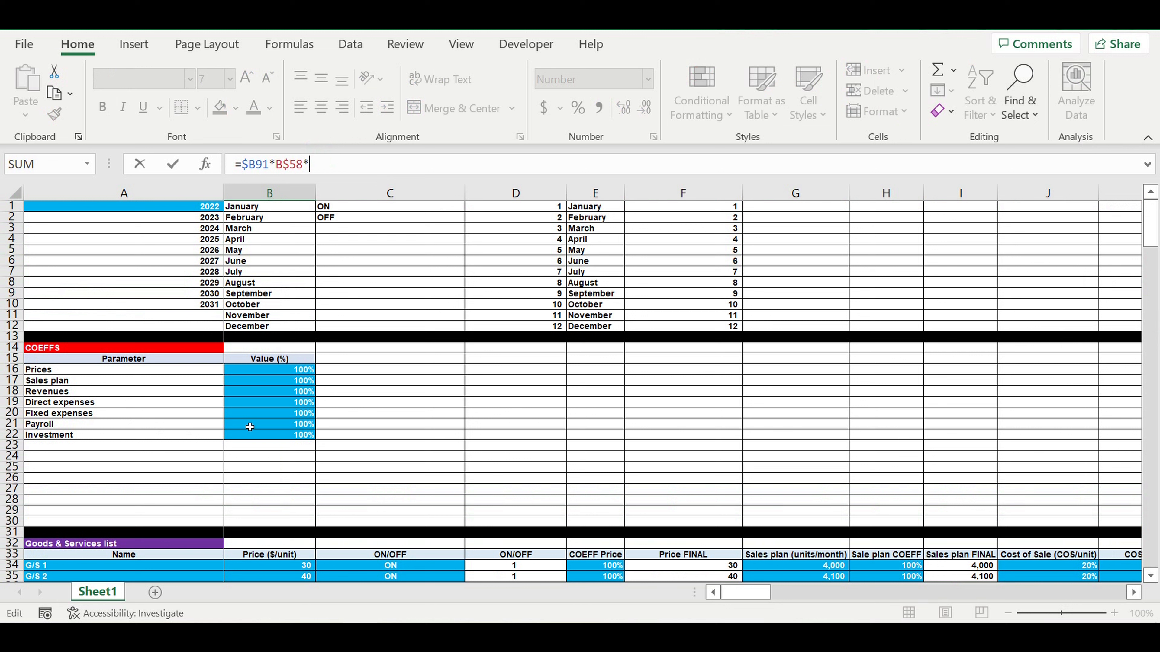
click(258, 417)
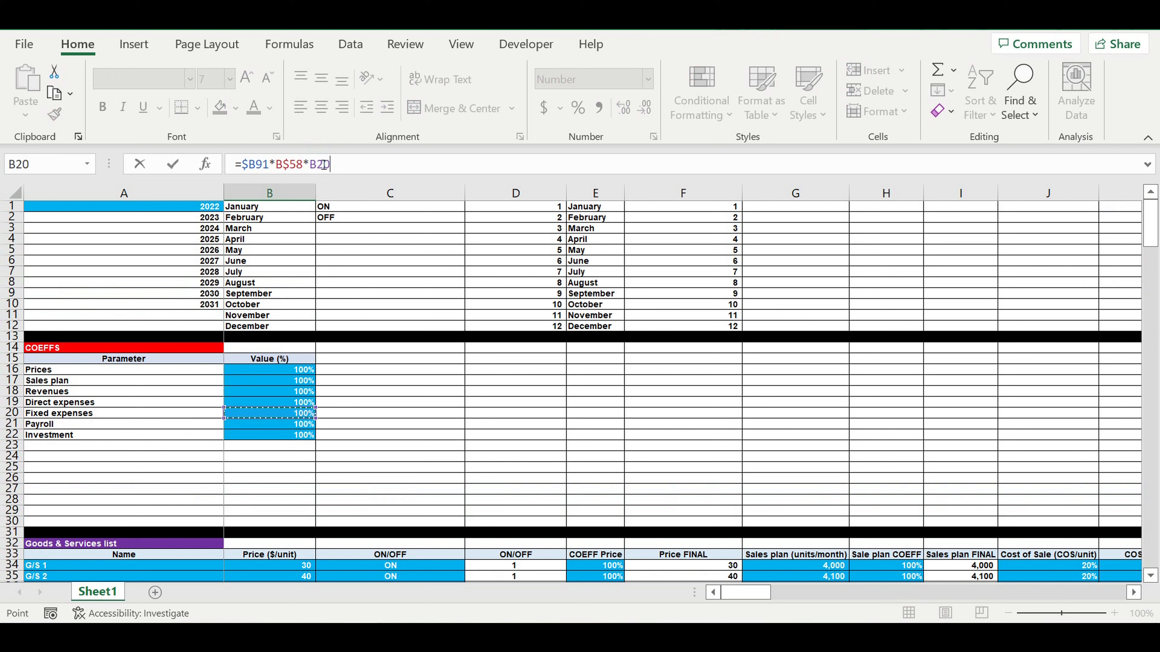
click(310, 165)
text($B)
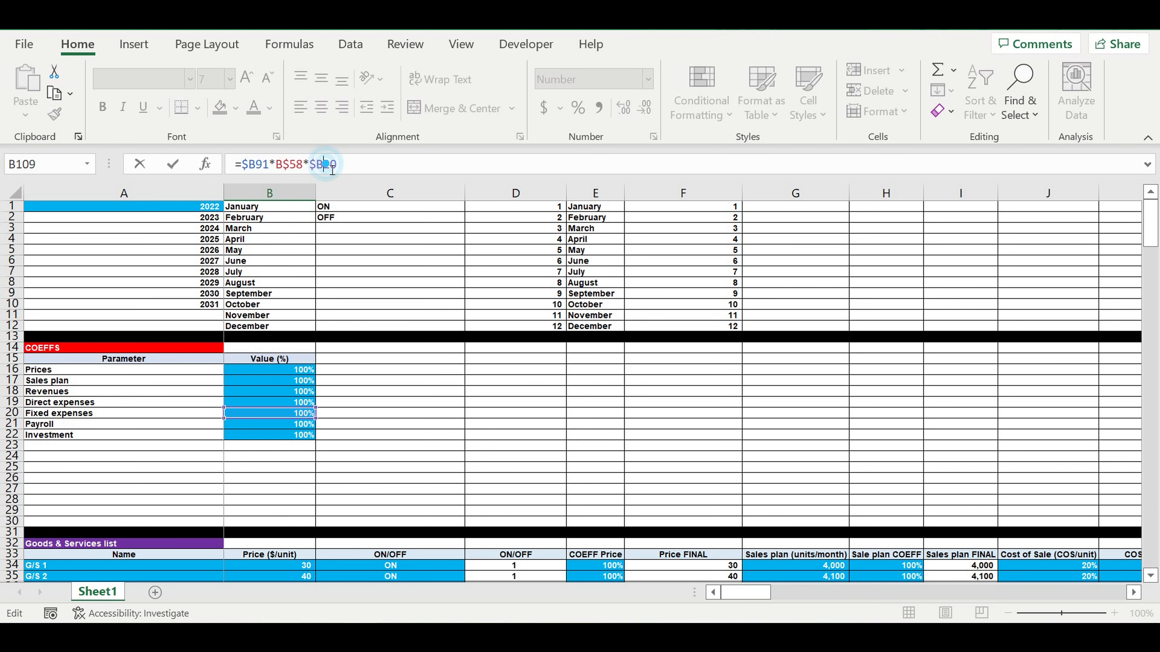
text($)
key(Return)
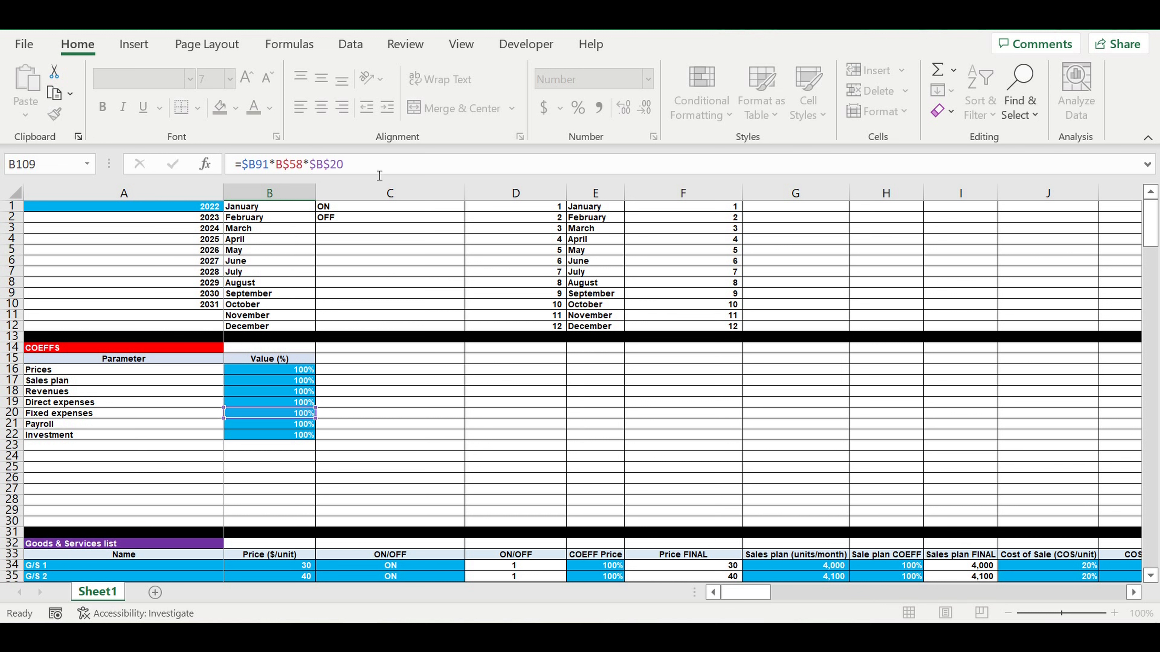
- Copy the fixed expenses formula from B109 down to Fixed cost item 15 in row 123 and across all months through December 2031 in column DQ
scroll(384, 386, down, 4)
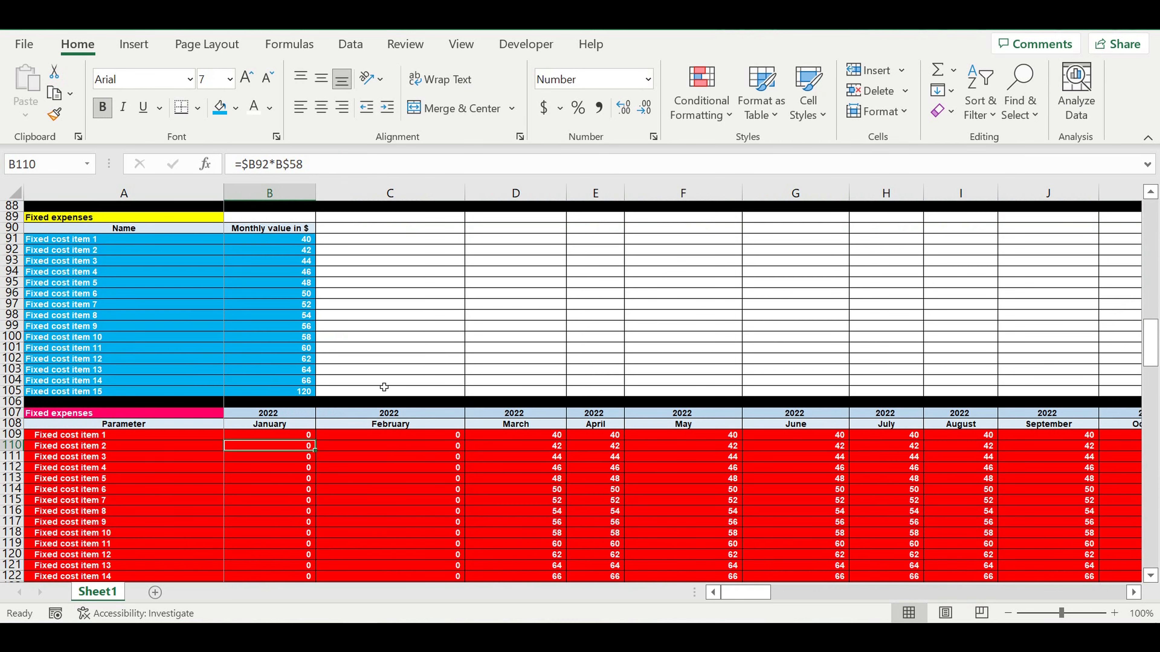
scroll(380, 396, down, 2)
click(292, 370)
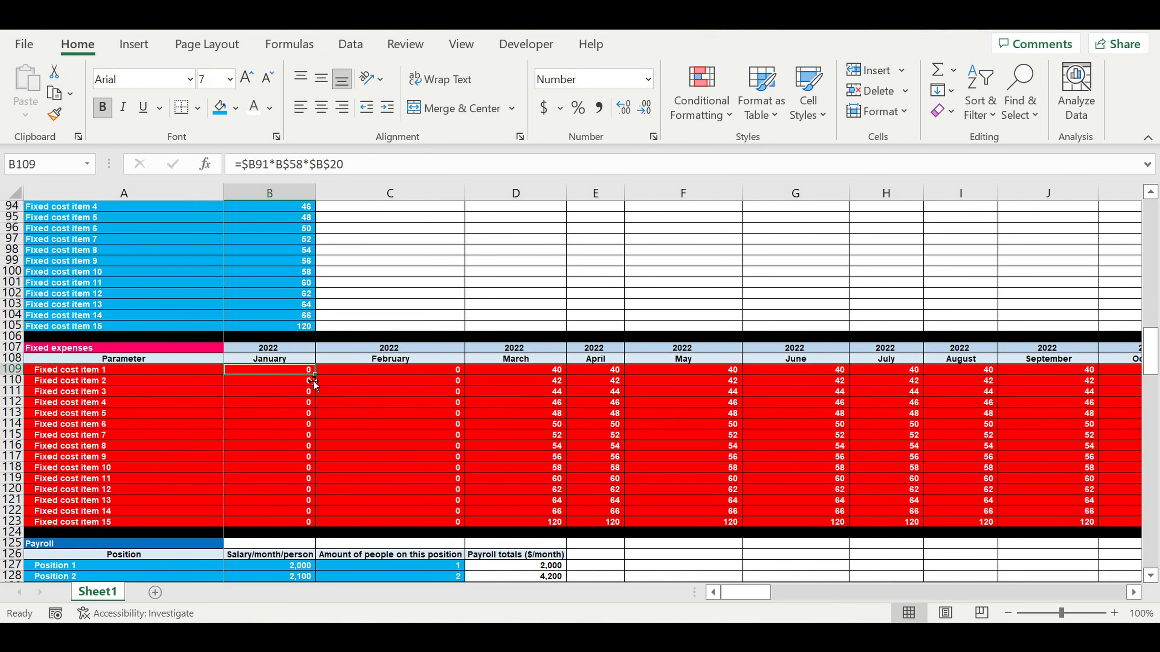
drag(317, 379, 914, 438)
click(964, 447)
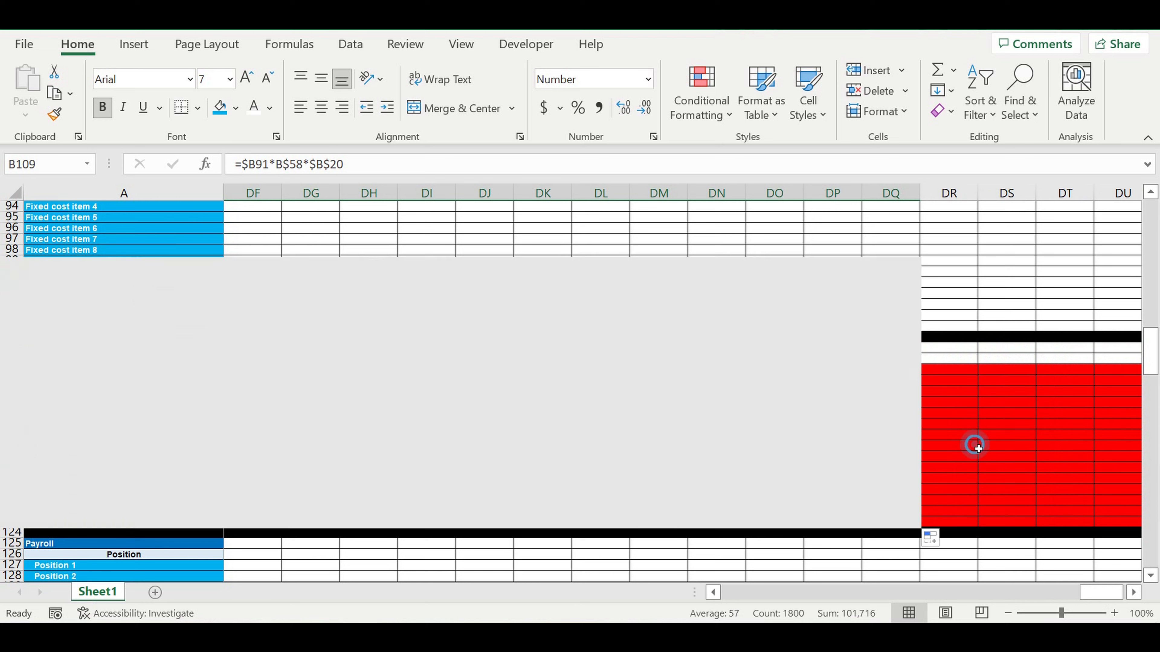
click(842, 435)
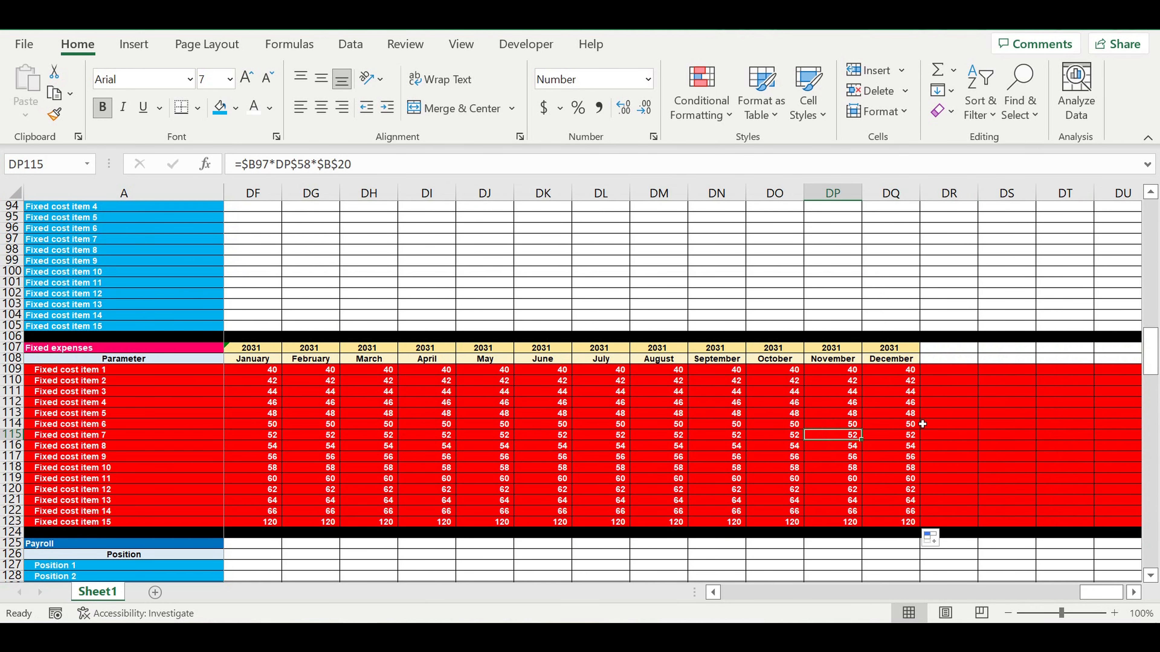
drag(1098, 592, 552, 590)
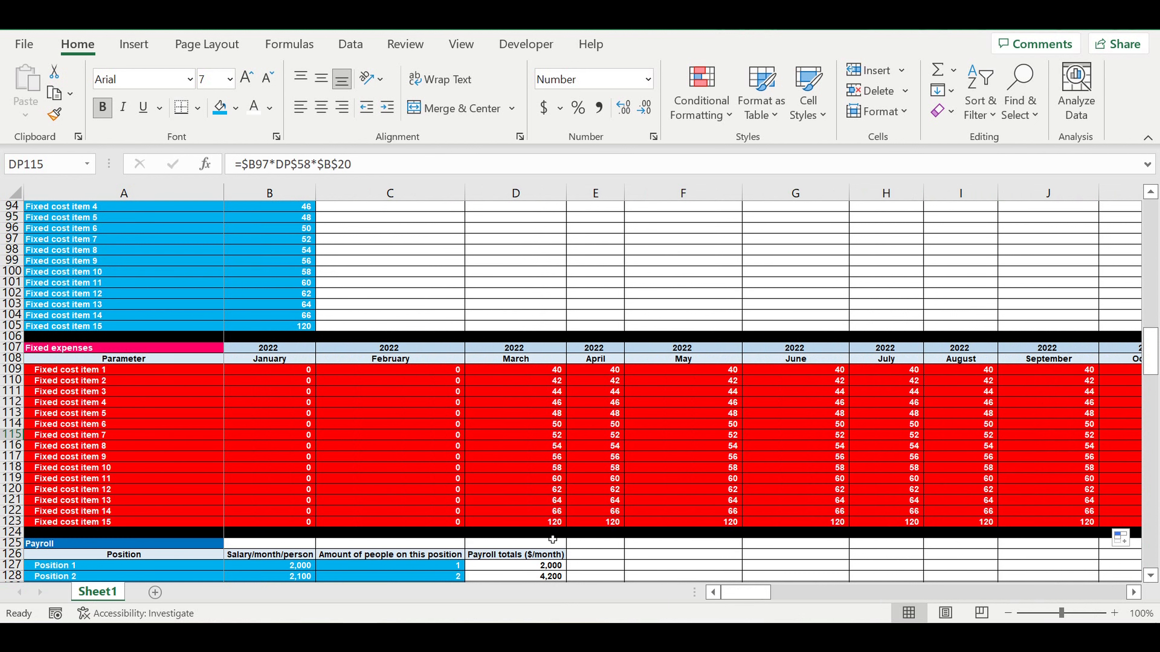
click(282, 414)
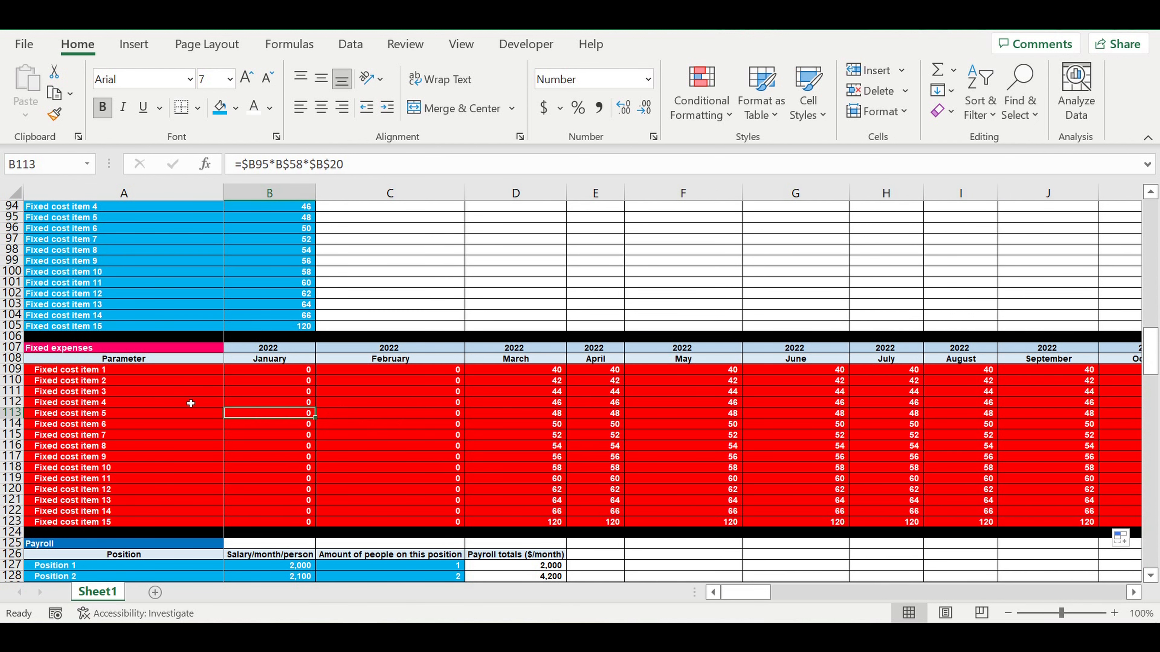
scroll(188, 407, down, 4)
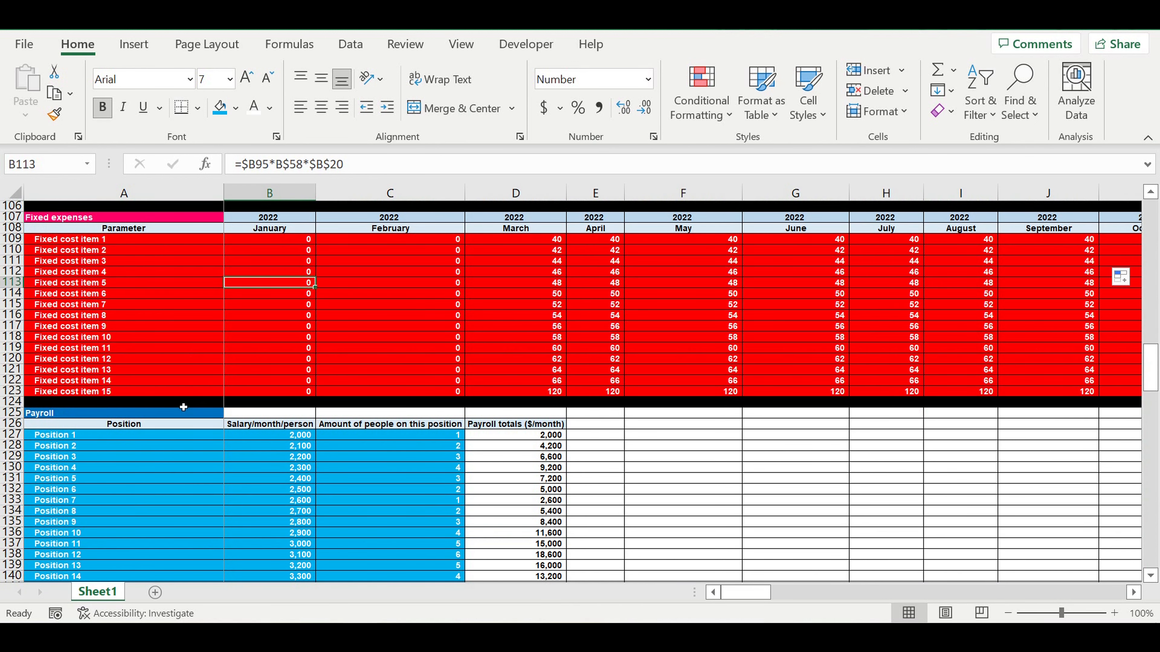
- Multiply the January payroll formula for Position 1 in B145 by the Payroll coefficient, making it =$D127*B$58*$B$21
scroll(186, 403, down, 8)
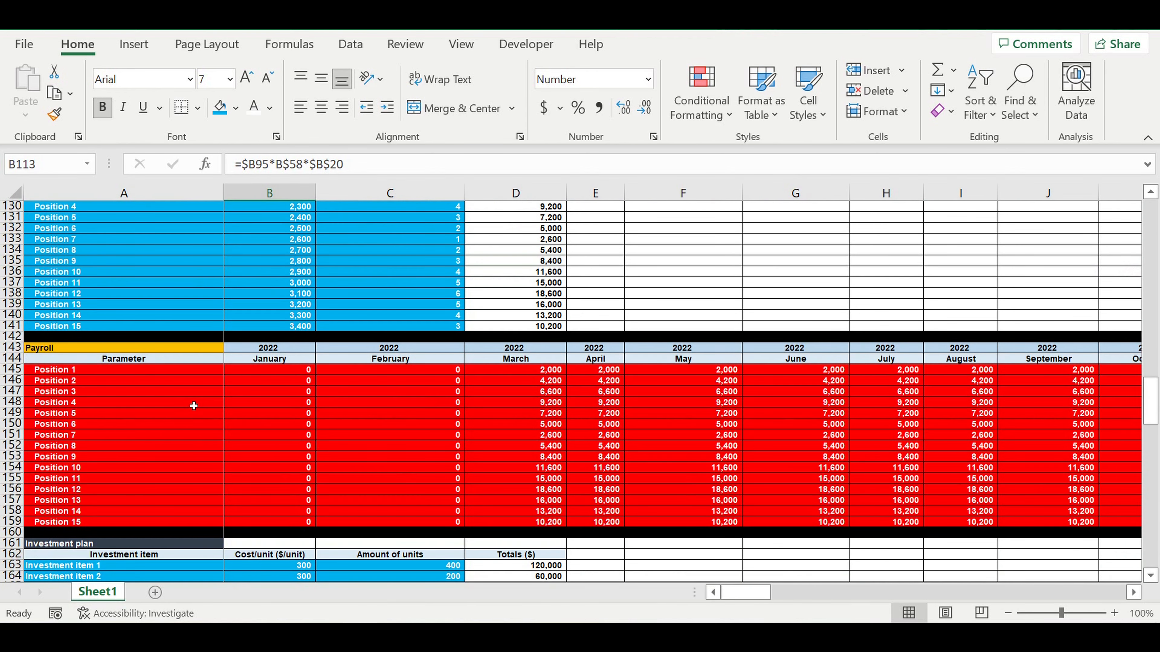
click(268, 373)
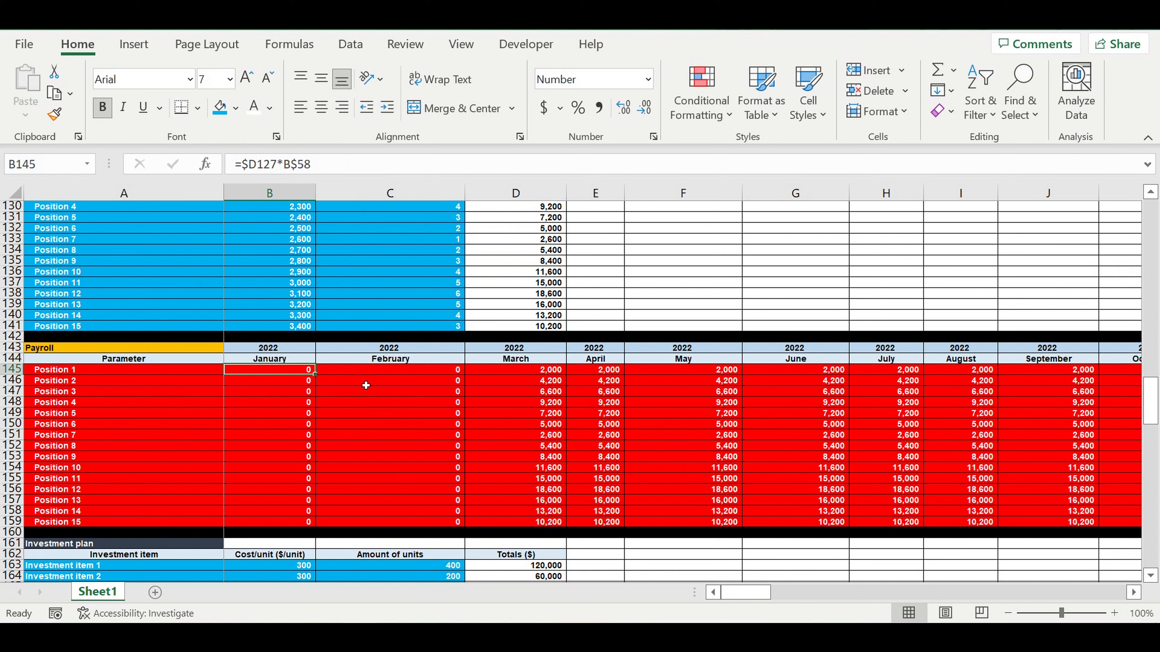
click(336, 167)
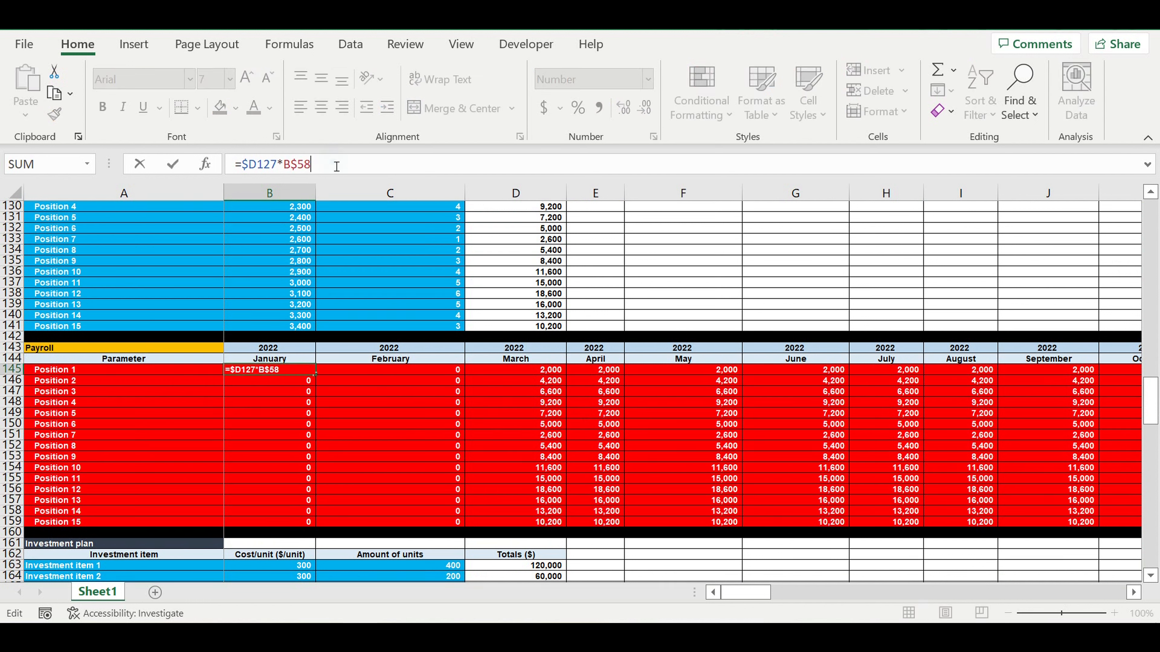
text(*)
drag(1152, 397, 1151, 215)
click(292, 428)
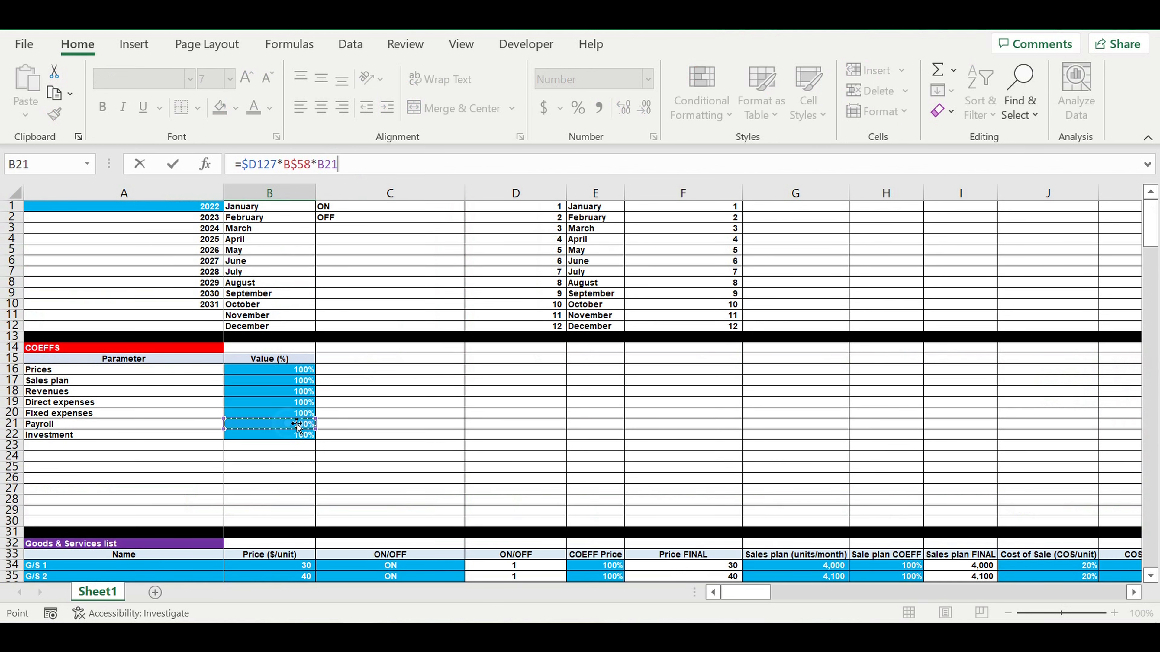
text($)
click(336, 164)
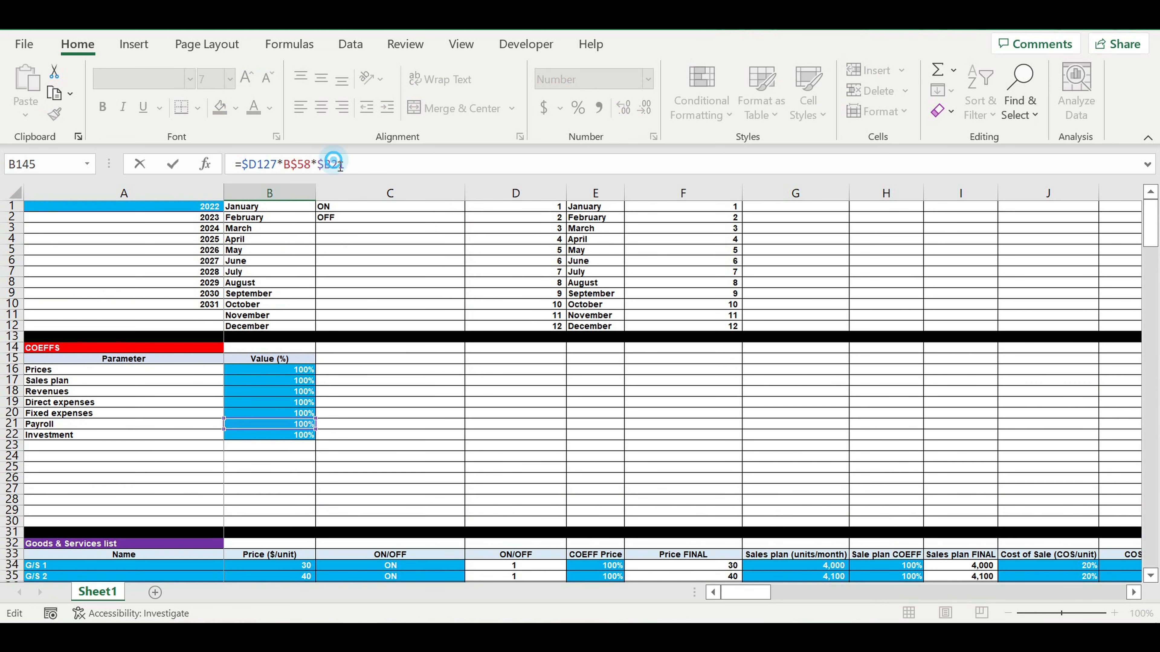
text($B$)
key(Return)
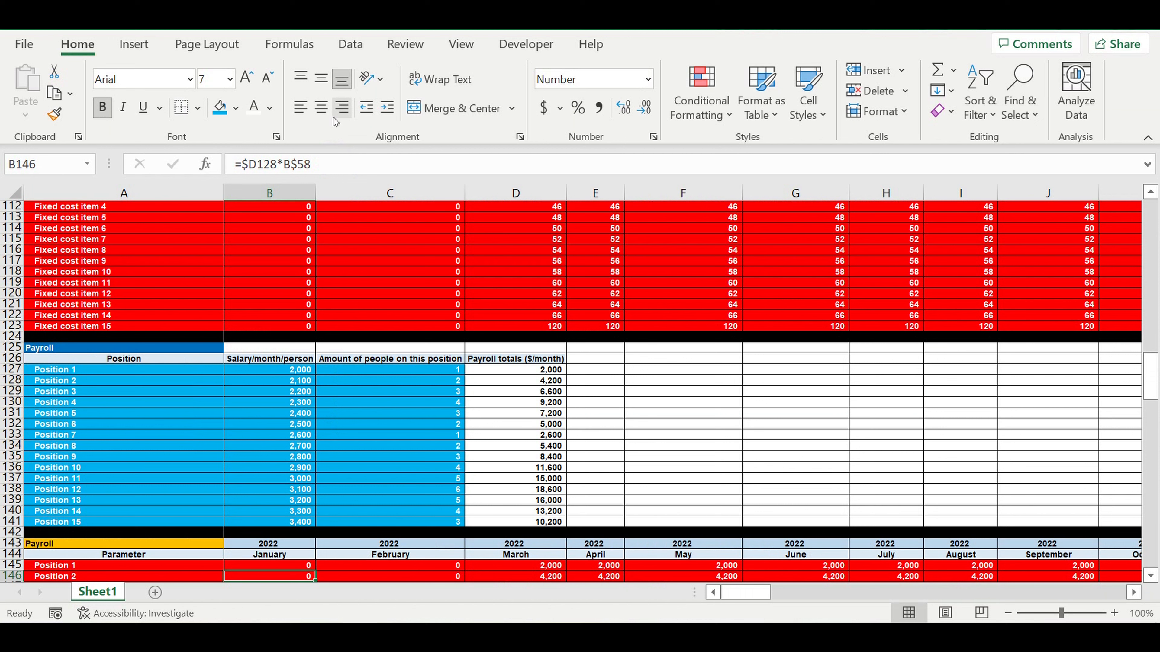
- Copy the payroll formula from B145 down to Position 15 in row 159 and across all months through December 2031 in column DQ
scroll(347, 135, down, 1)
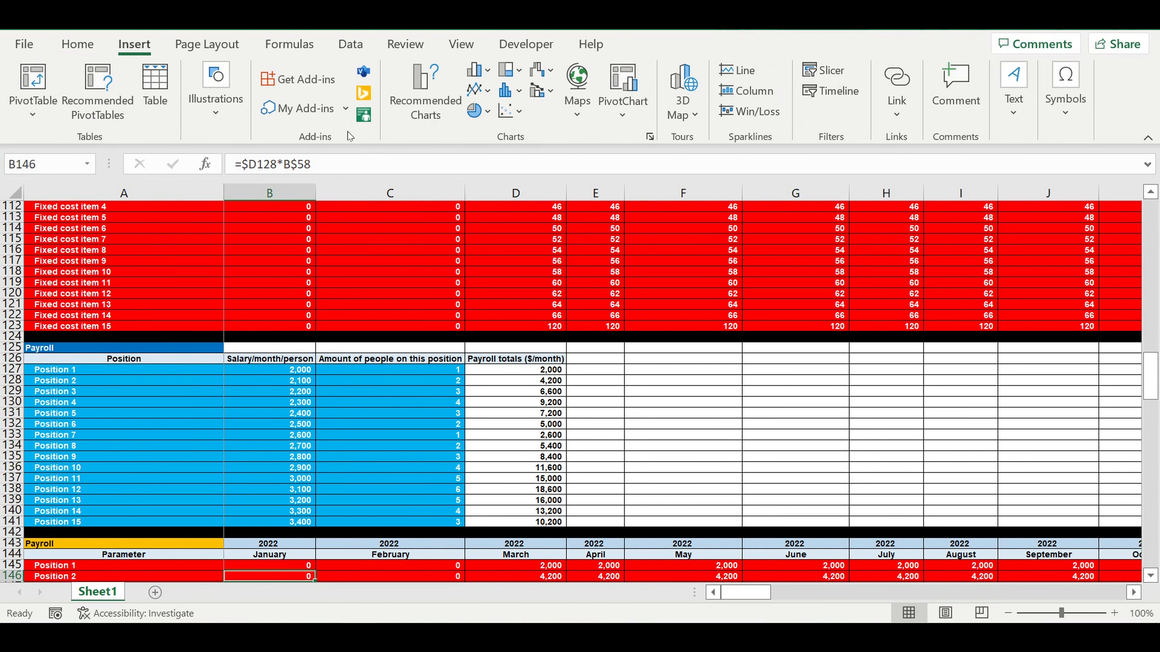
scroll(206, 137, down, 6)
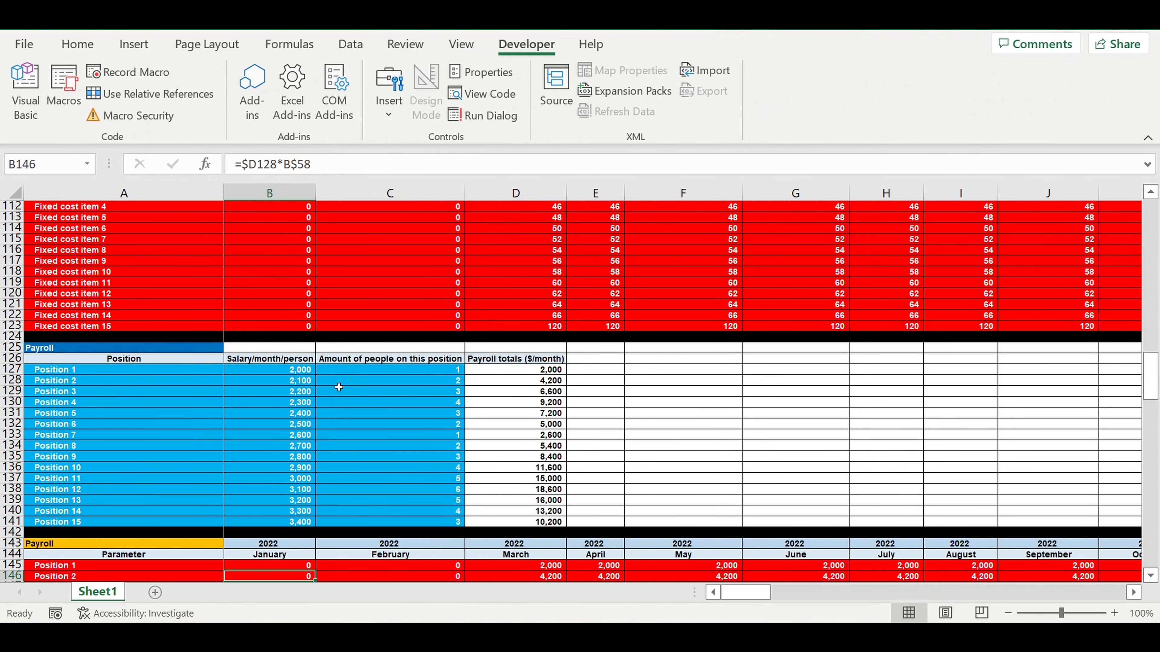
scroll(338, 387, down, 6)
click(291, 371)
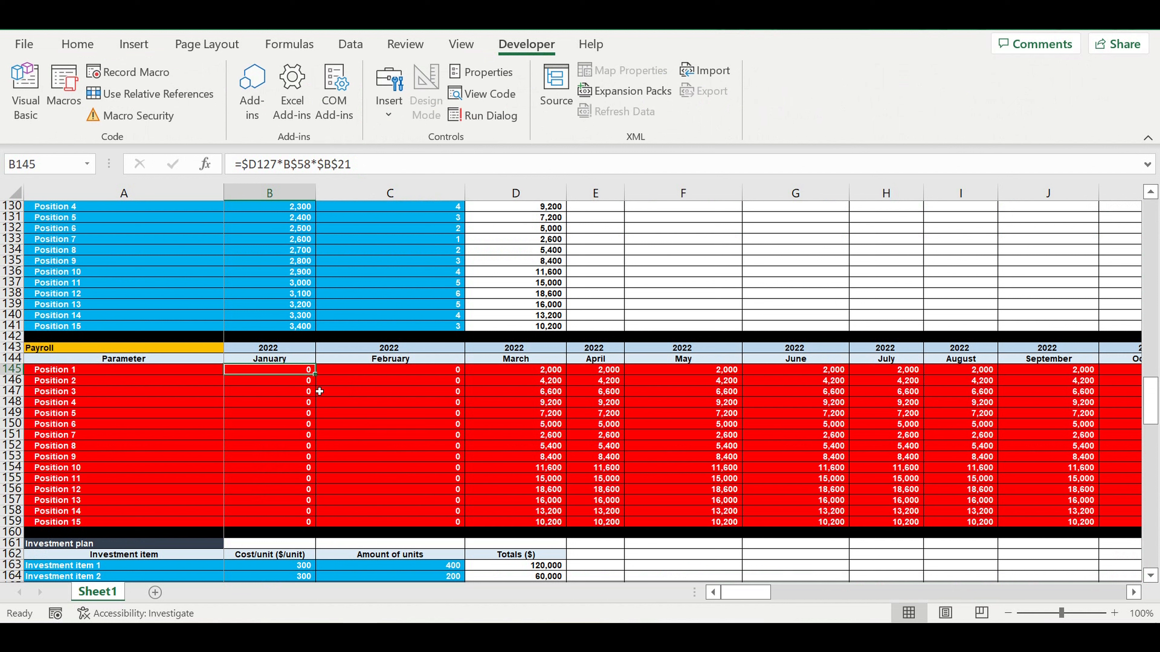
mouse_move(318, 376)
mouse_down()
mouse_move(320, 528)
mouse_move(1096, 526)
mouse_move(1011, 526)
mouse_move(1054, 526)
mouse_move(1034, 527)
mouse_move(1050, 503)
mouse_move(1027, 457)
mouse_move(977, 443)
mouse_up()
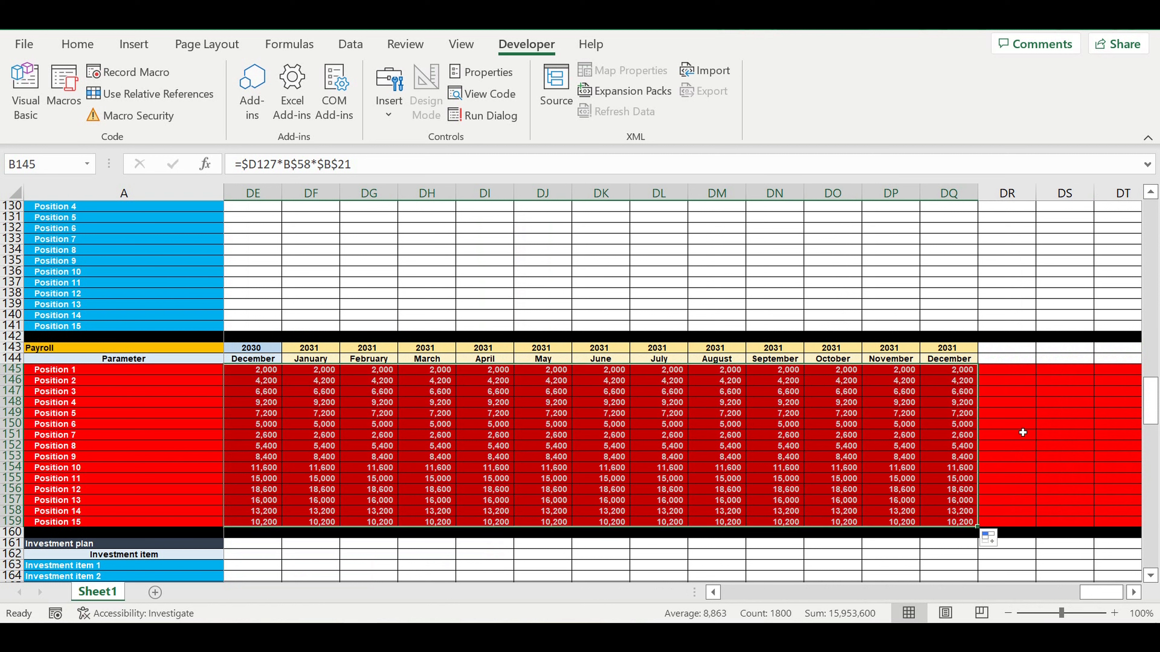
click(1041, 430)
drag(1101, 593, 228, 601)
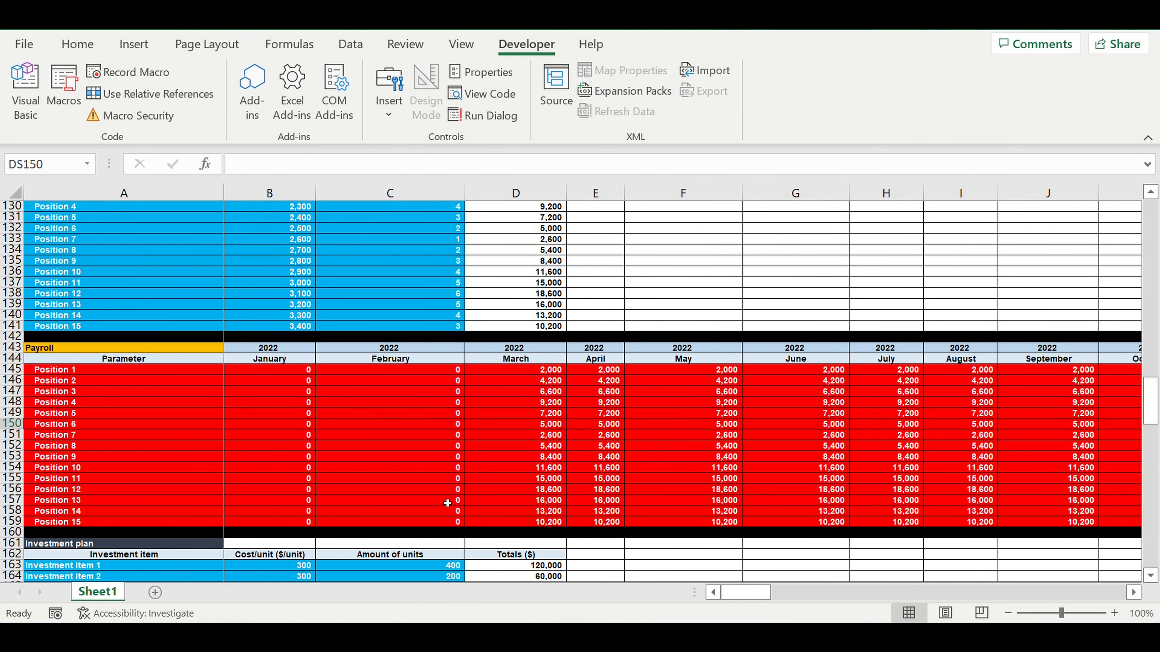
scroll(452, 500, down, 5)
scroll(453, 481, down, 2)
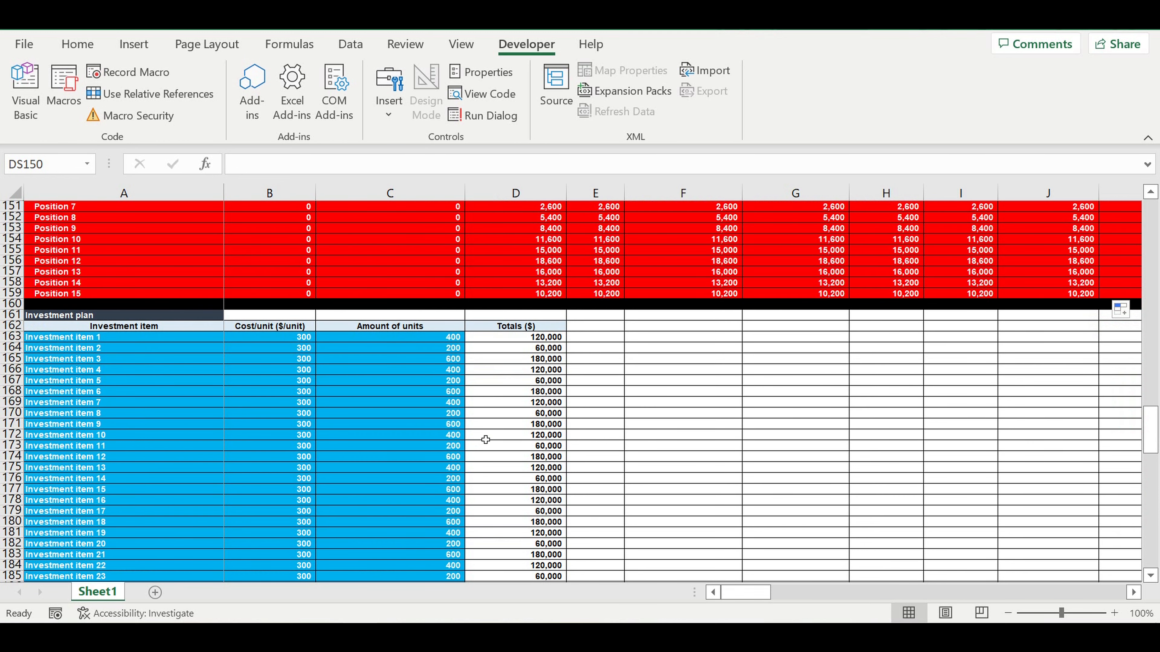
scroll(485, 439, down, 1)
click(551, 306)
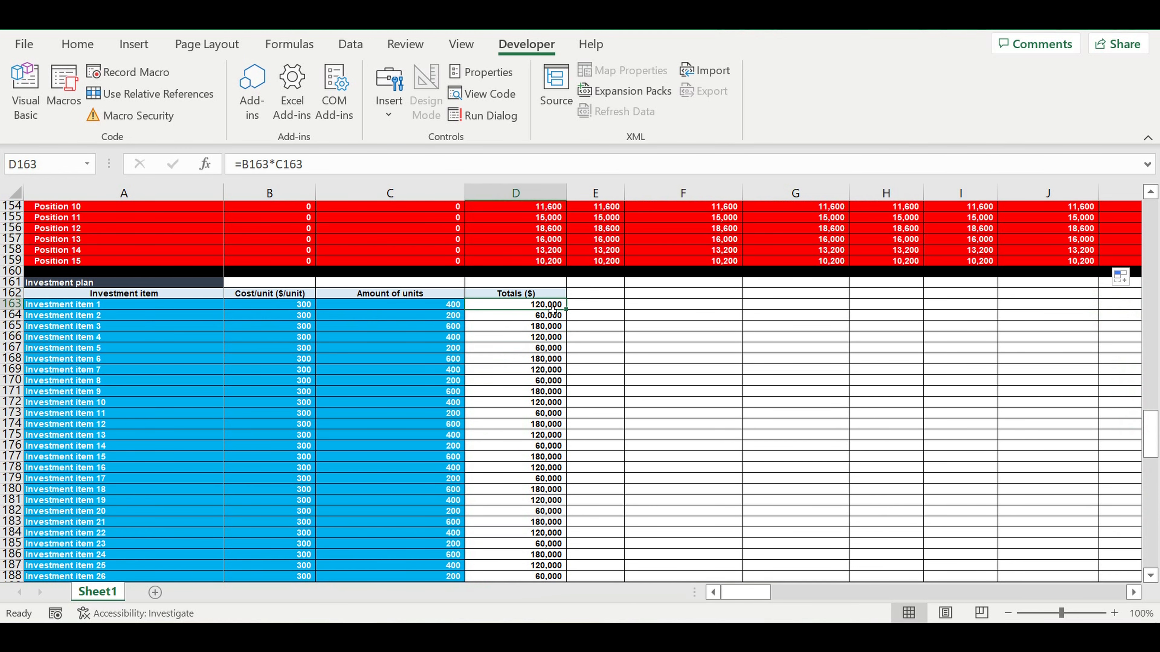
click(334, 169)
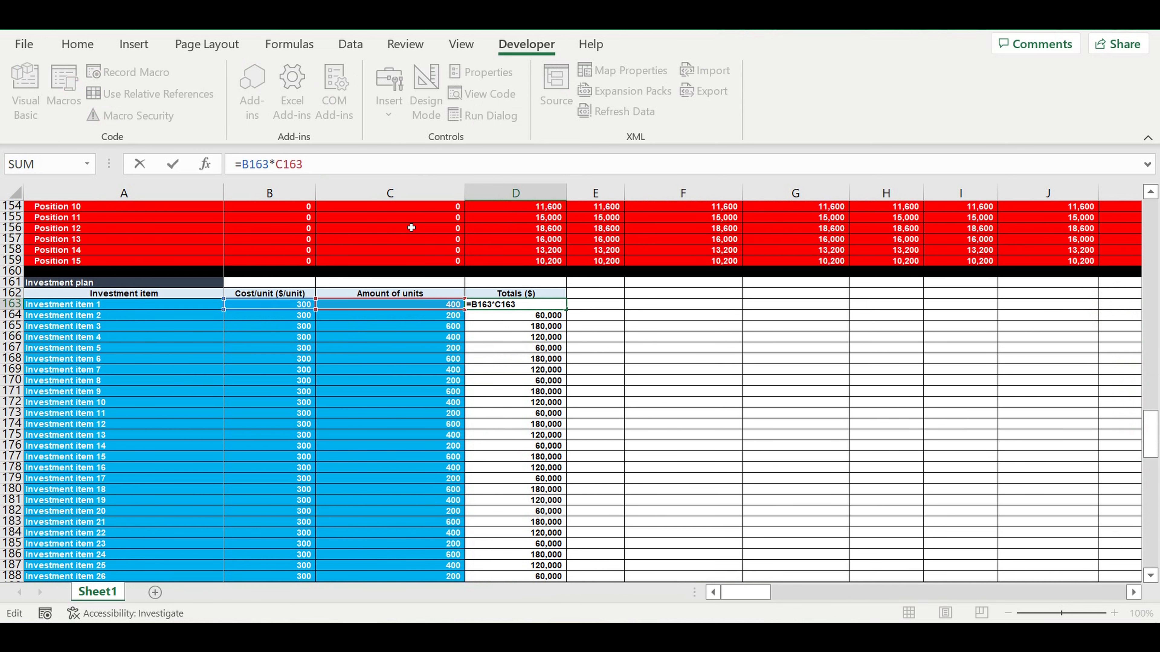
key(Return)
- Multiply the January investment plan formula for Investment item 1 in B207 by the Investment coefficient, making it =$D163*B$61*$B$22
scroll(498, 393, down, 5)
scroll(493, 389, down, 4)
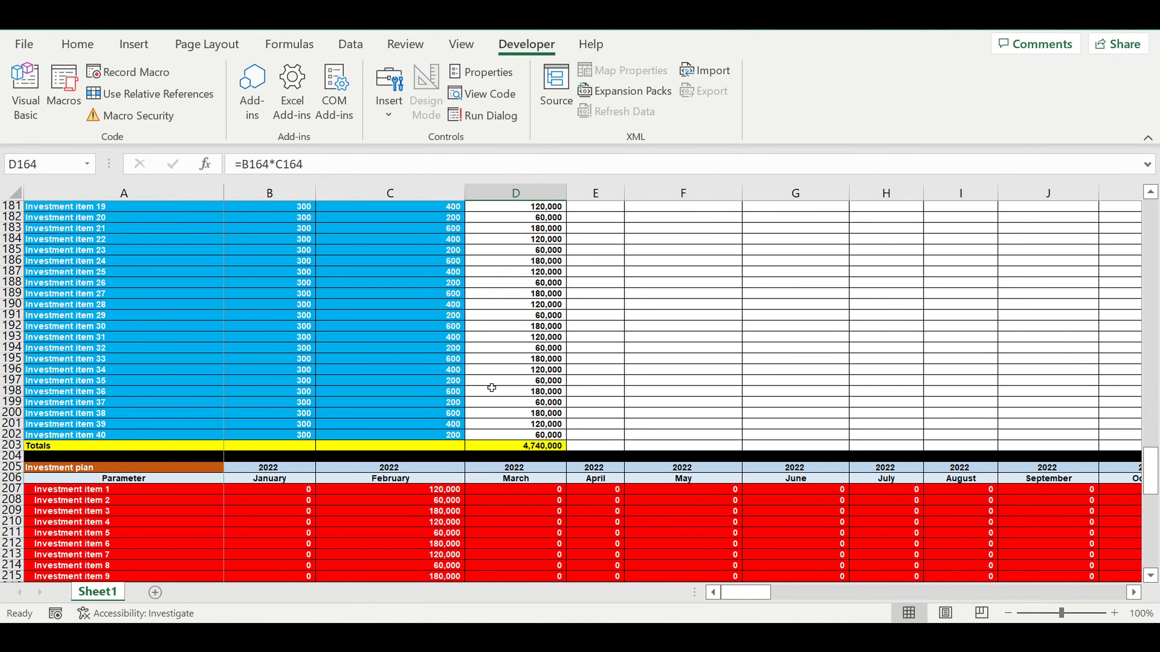
scroll(473, 408, down, 2)
click(283, 428)
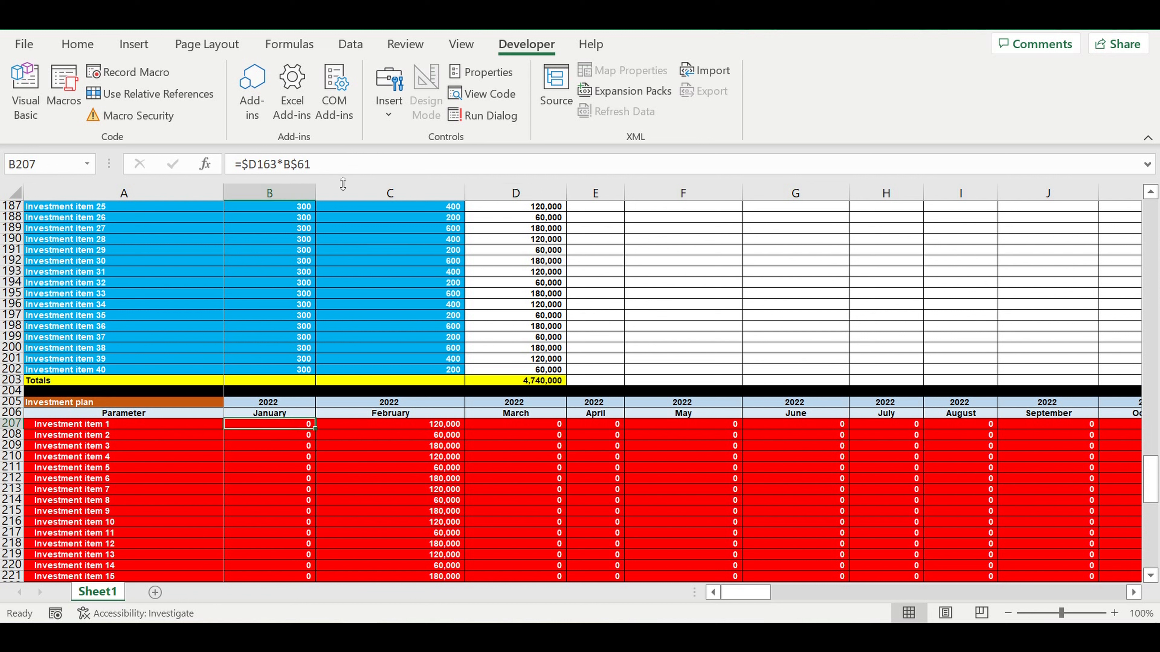
click(331, 165)
text(*)
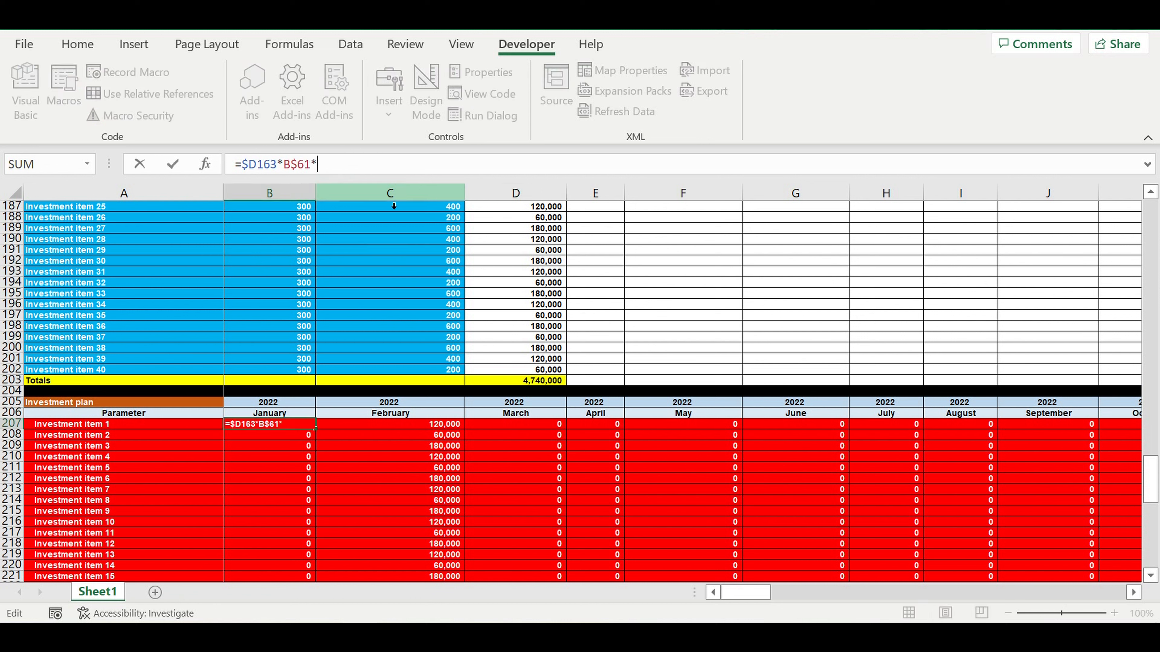
drag(1151, 488, 1151, 220)
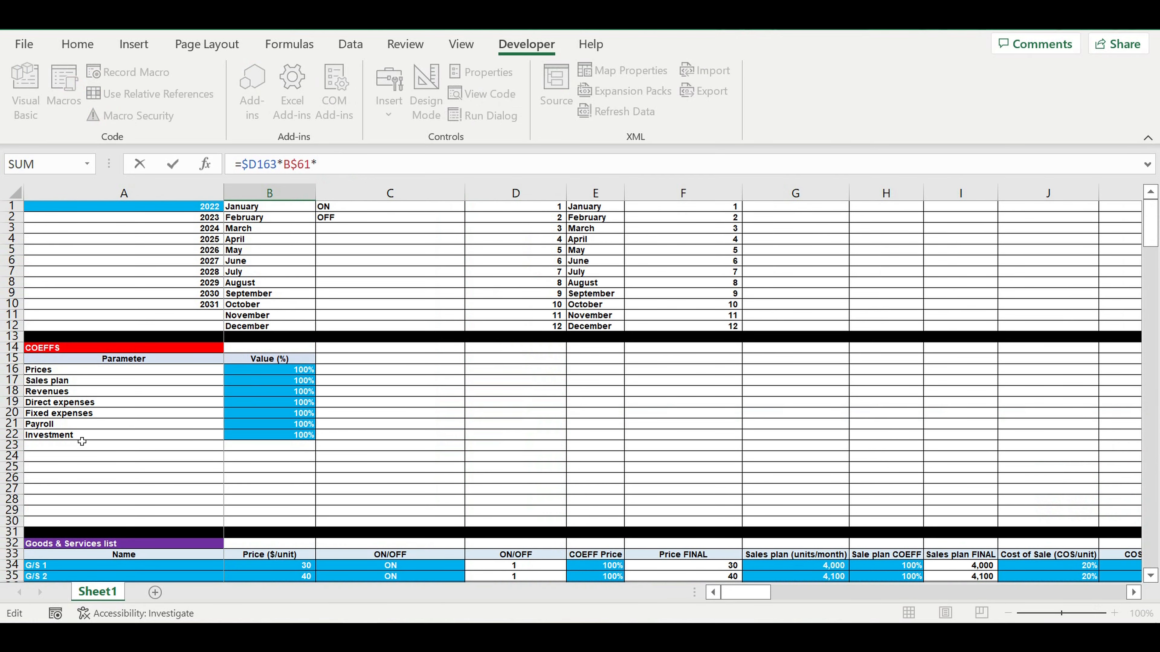
click(269, 435)
click(317, 163)
text($B22)
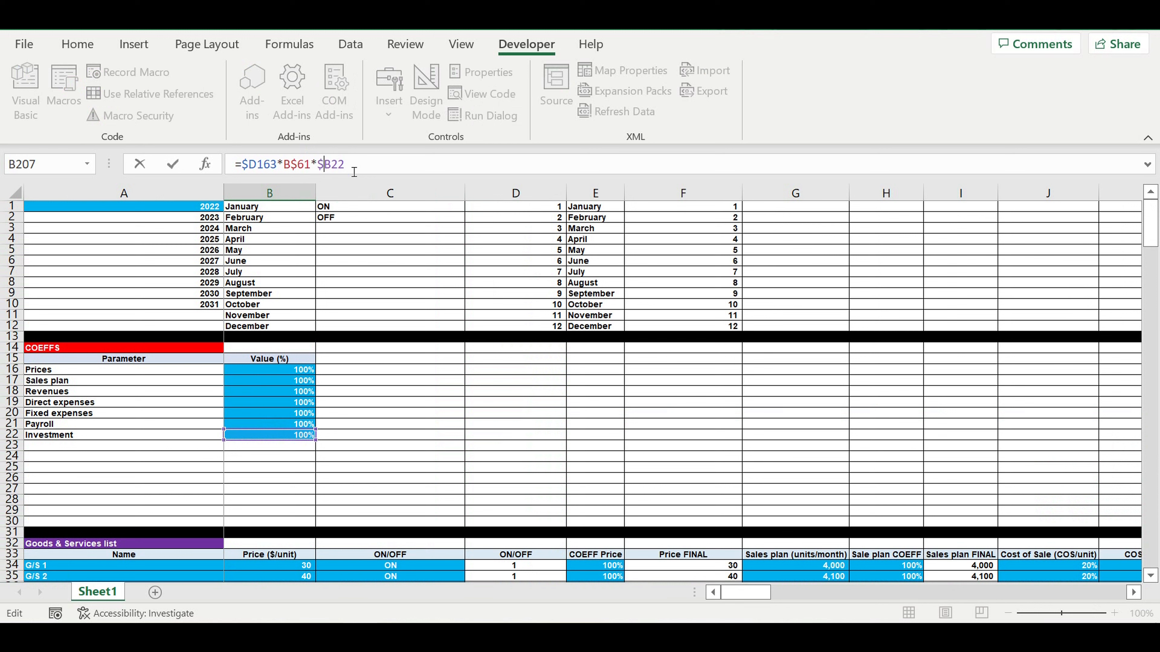
click(331, 164)
key(Return)
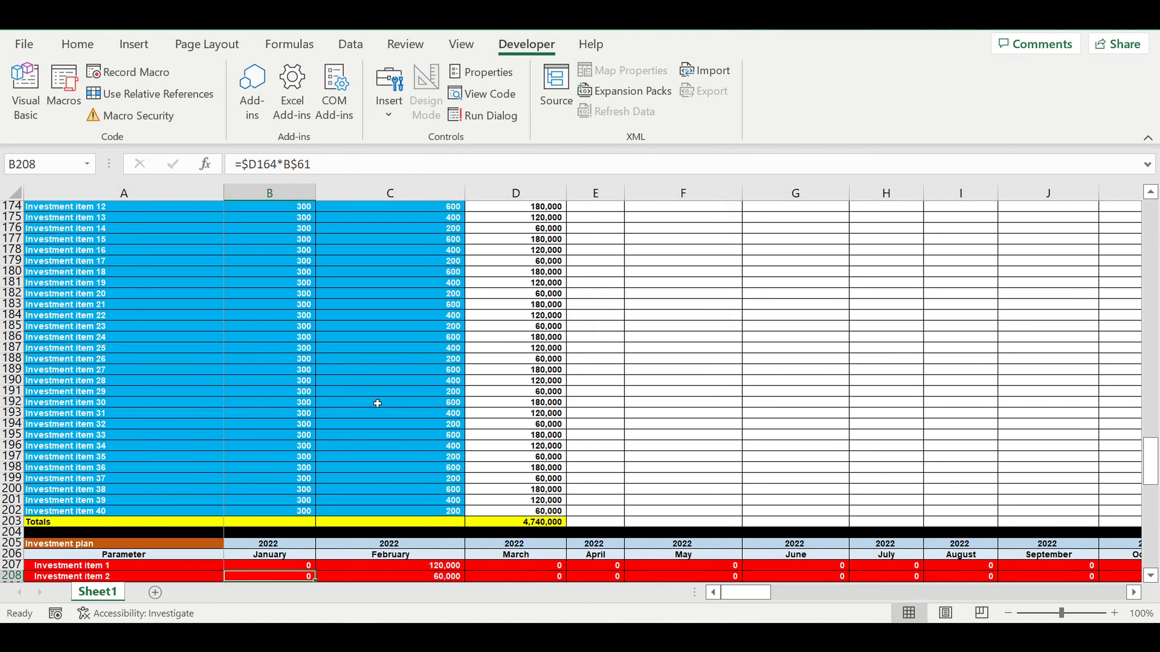
- Copy the investment plan formula from B207 down to Investment item 40 in row 246 and across all months of the plan
scroll(398, 425, down, 5)
click(301, 406)
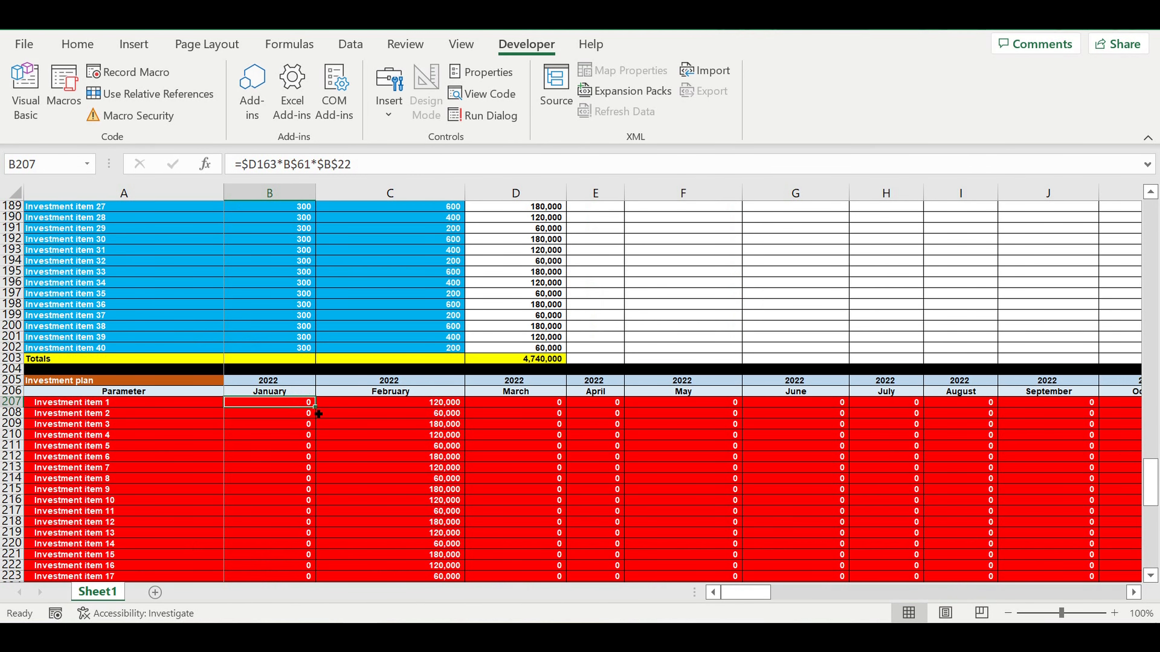
mouse_move(318, 413)
mouse_down()
mouse_move(311, 578)
mouse_move(331, 529)
mouse_move(327, 578)
mouse_move(325, 544)
mouse_move(337, 550)
mouse_move(313, 551)
mouse_move(1137, 548)
mouse_move(982, 548)
mouse_move(1137, 548)
mouse_move(986, 548)
mouse_move(1133, 475)
mouse_move(1029, 488)
mouse_up()
click(954, 467)
drag(1101, 593, 645, 593)
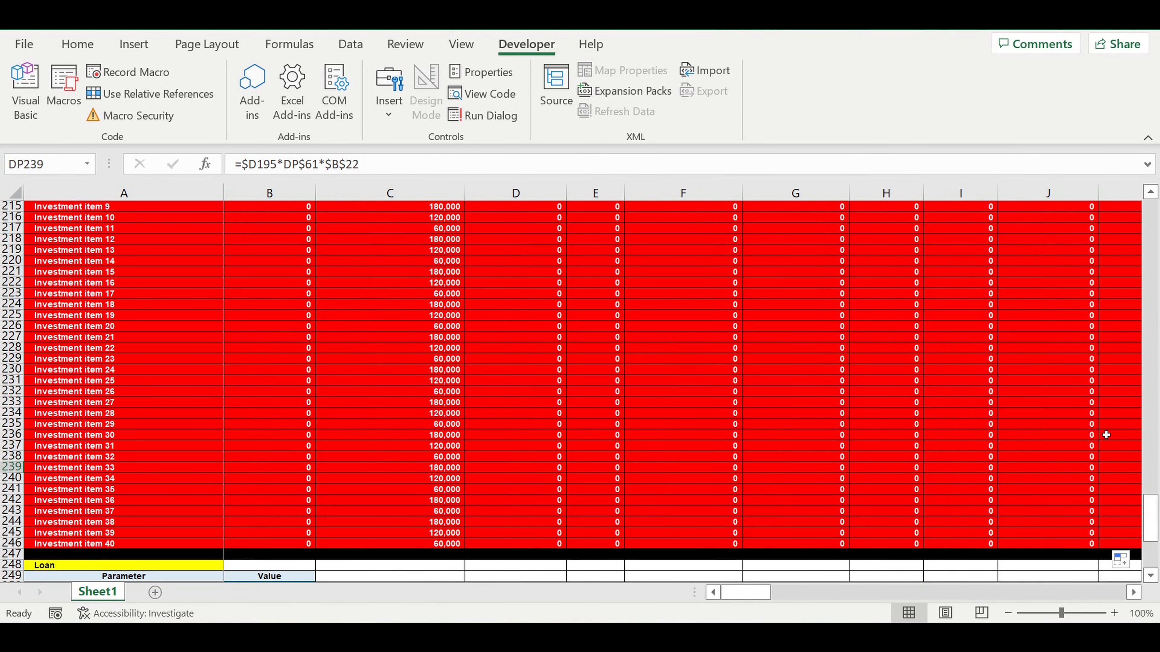
- Delete the empty rows 23 to 30 below the Investment coefficient in the COEFFS section
drag(1152, 503, 1151, 224)
drag(13, 445, 6, 523)
right_click(9, 489)
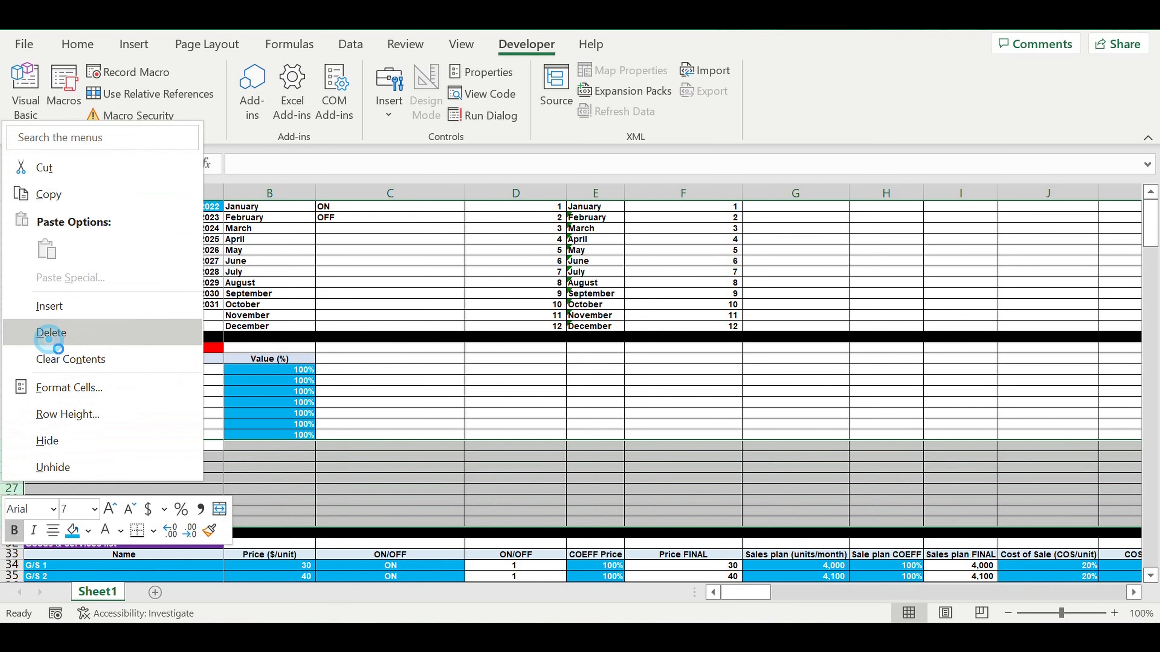
key(Escape)
key(ctrl+minus)
click(382, 413)
- Extend the Fixed expenses header formatting from B82 into C82 and enter the heading On/OFF there
scroll(392, 425, down, 3)
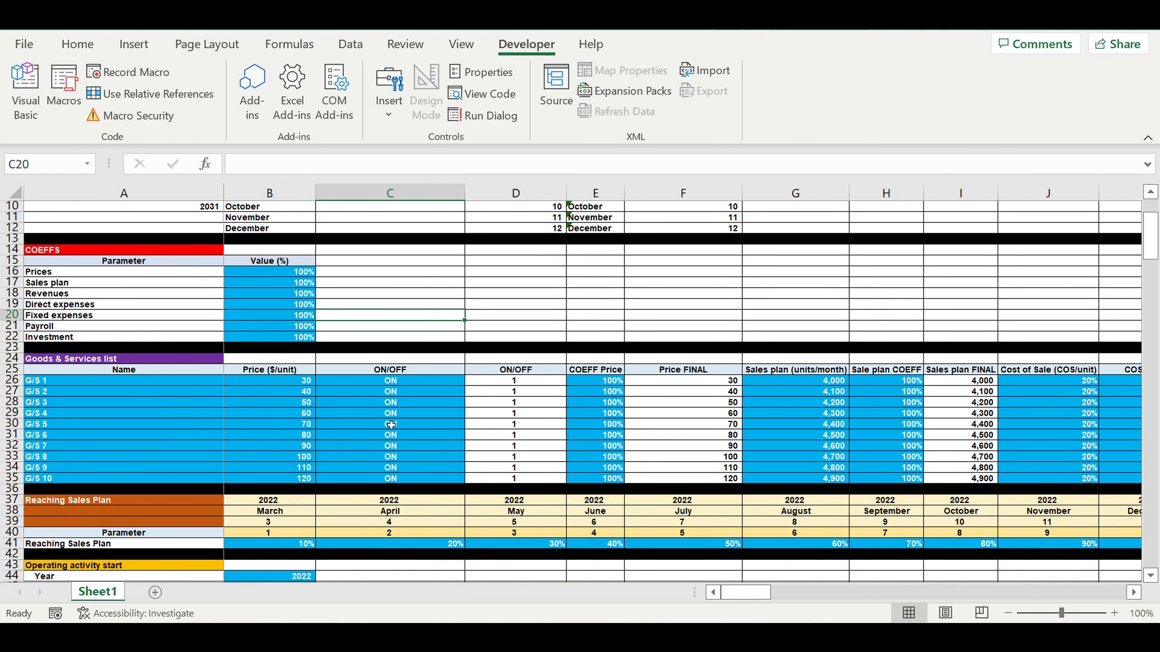
scroll(392, 425, down, 16)
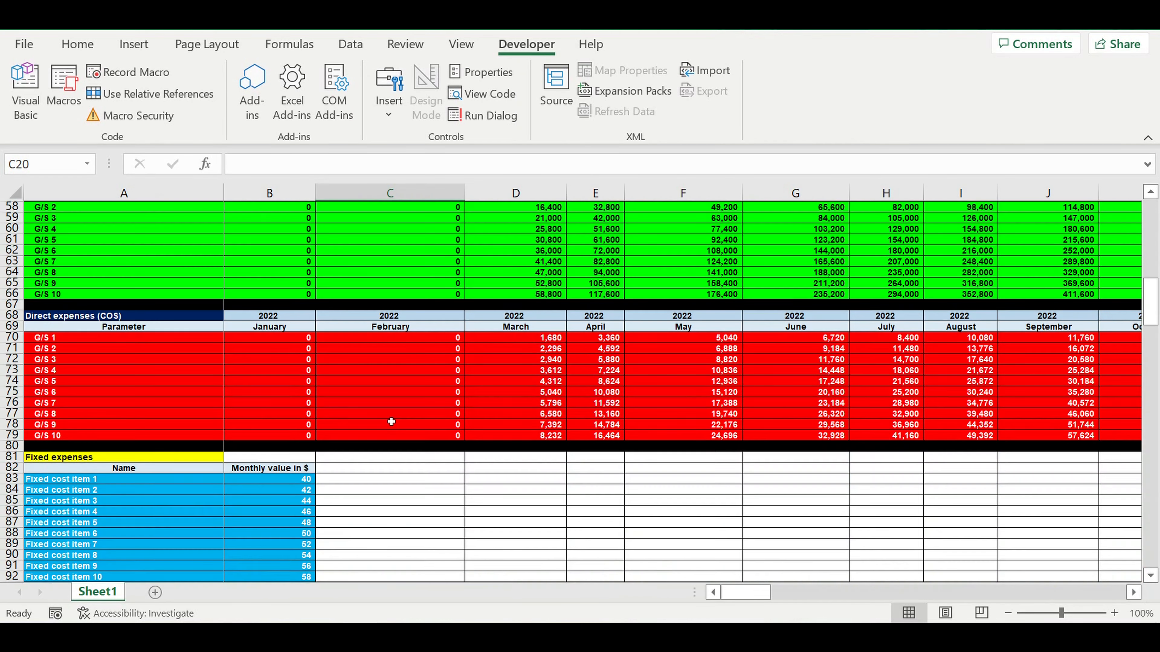
scroll(392, 422, down, 3)
click(270, 425)
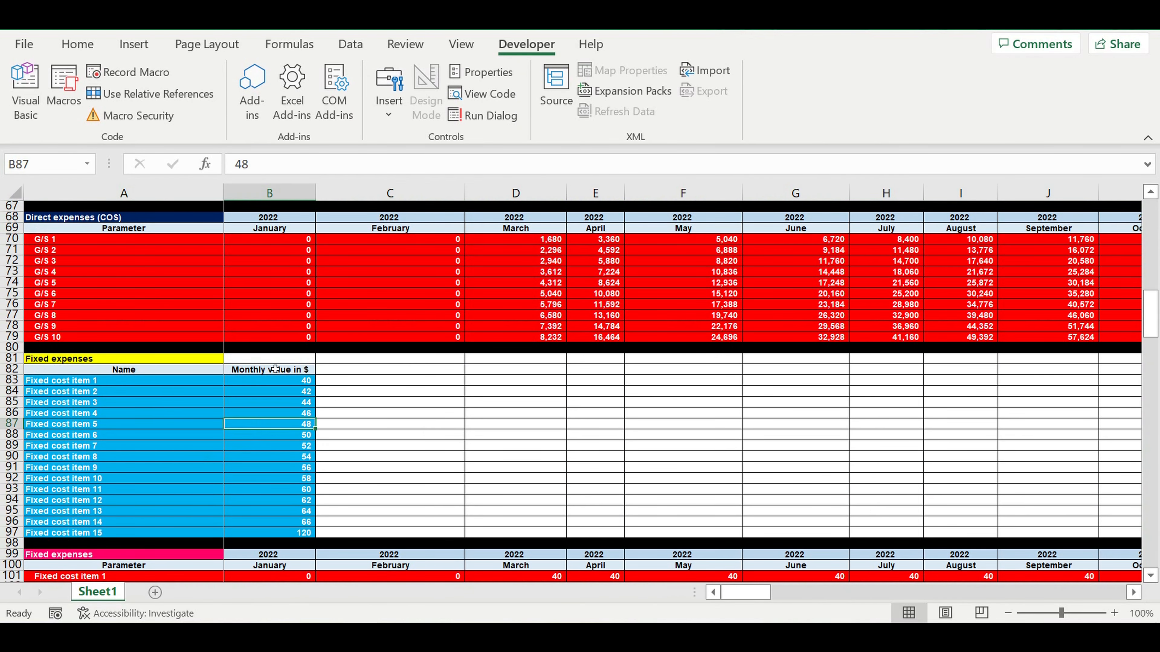
click(298, 370)
drag(320, 377, 389, 372)
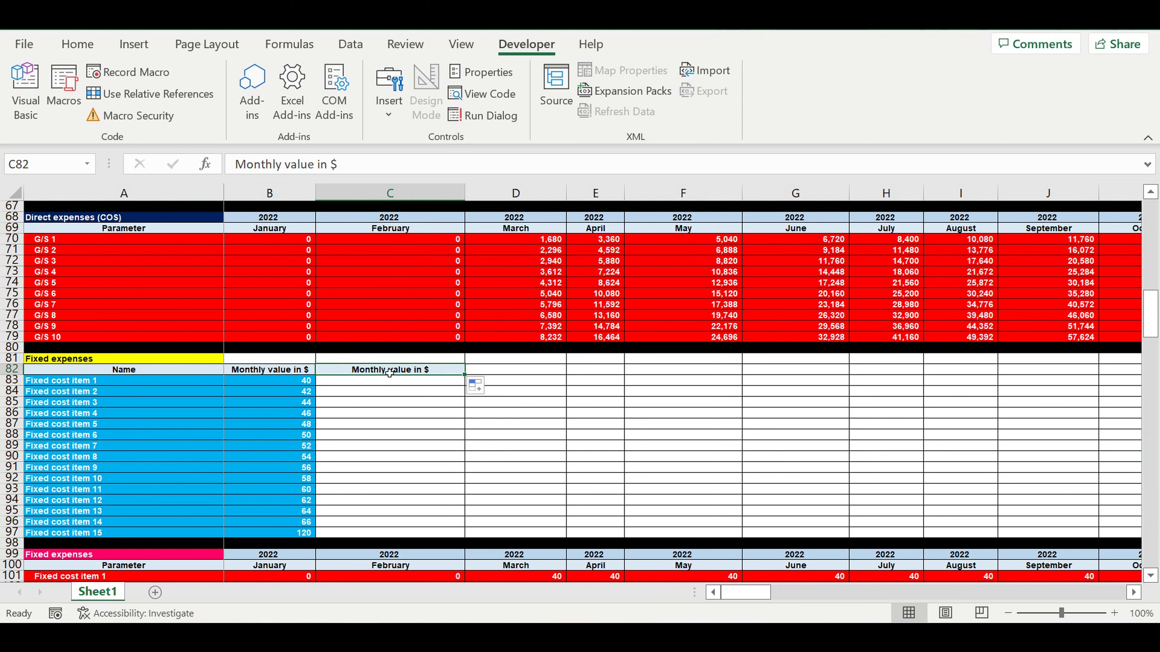
text(O)
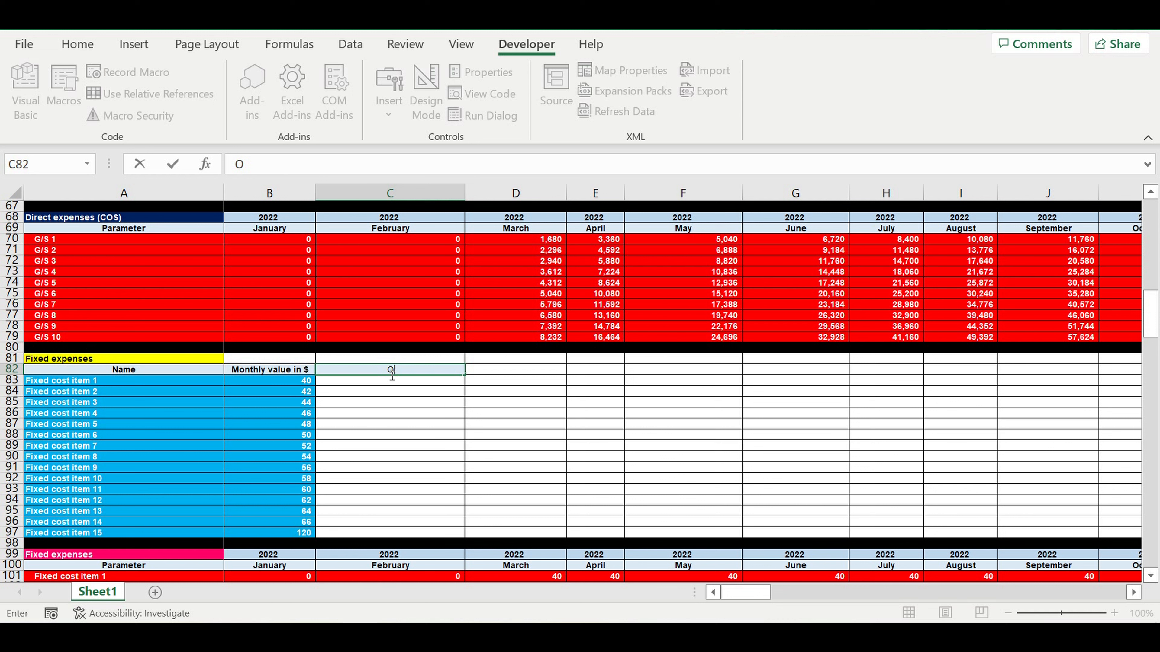
text(n/OFF)
click(427, 415)
click(397, 371)
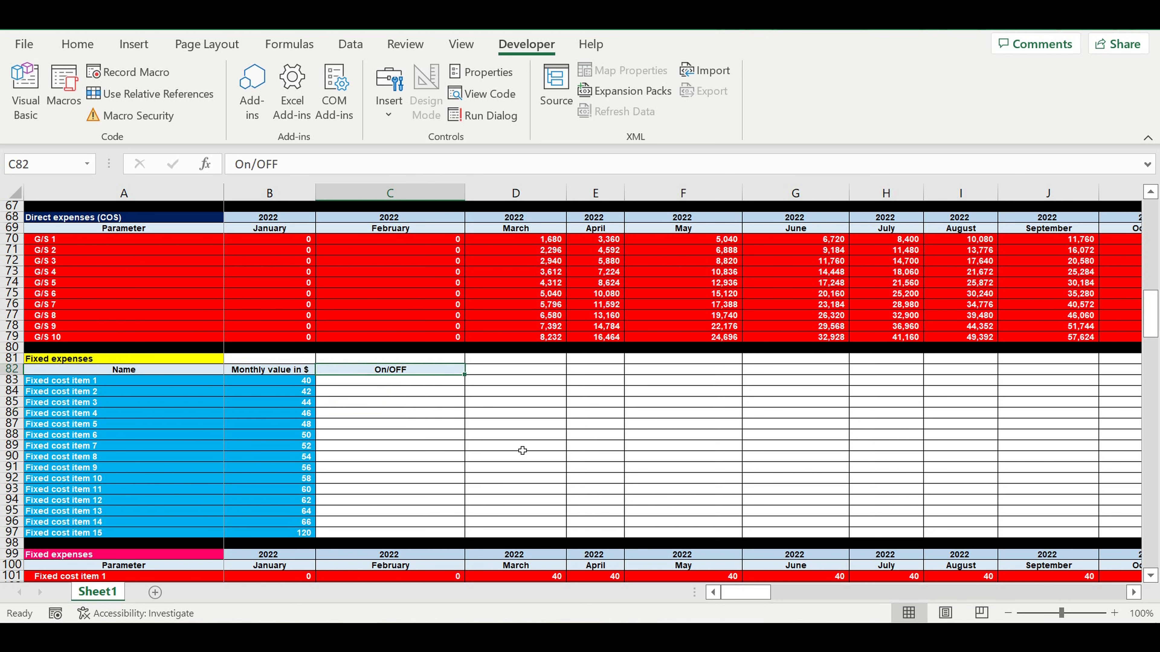
click(400, 459)
- Copy the On/OFF heading from C82 into D82 of the Fixed expenses table
click(423, 370)
drag(471, 382, 548, 380)
click(492, 388)
click(516, 372)
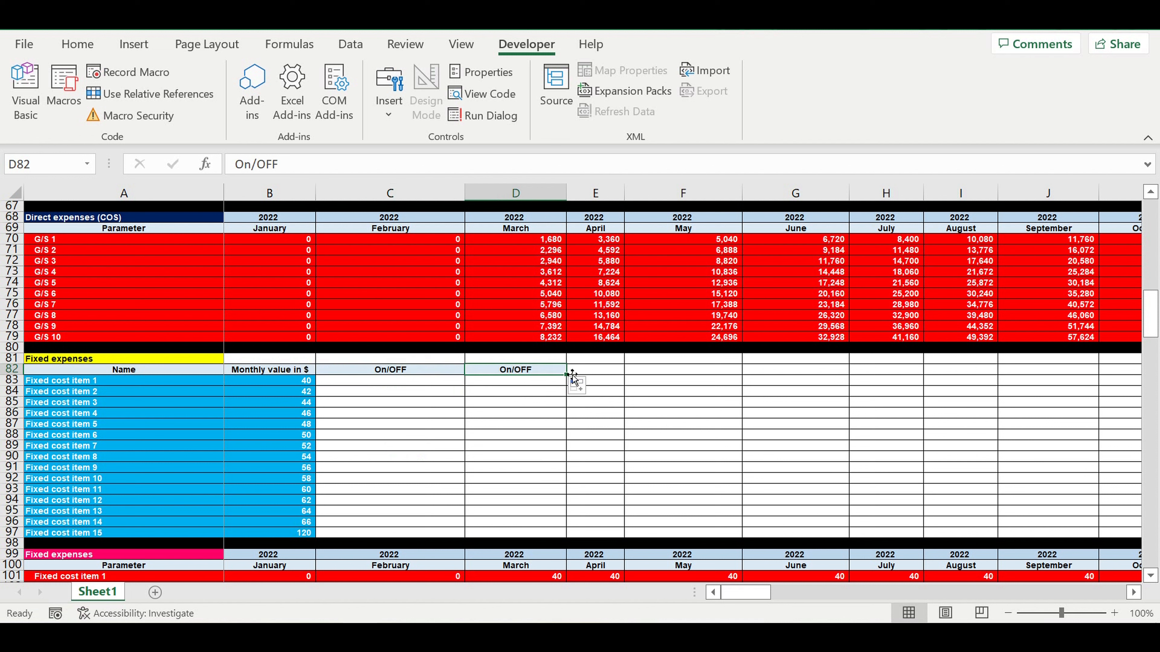
- Extend the Fixed expenses header row into E82 and enter the heading COEFF
drag(572, 380, 609, 378)
click(610, 374)
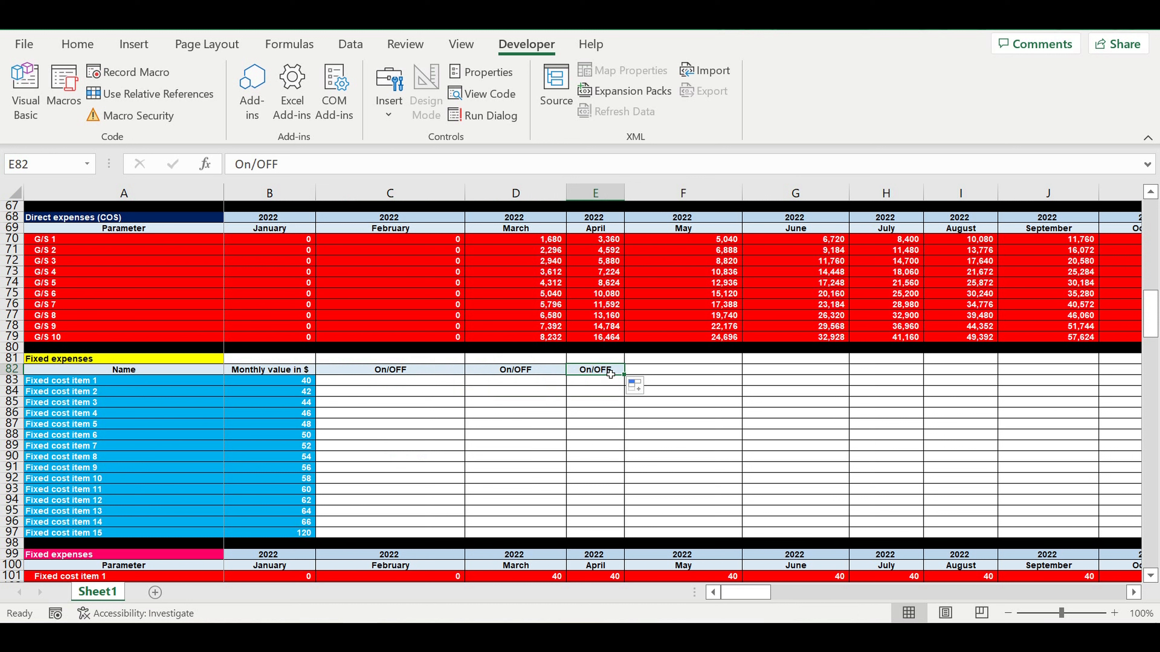
text(COE)
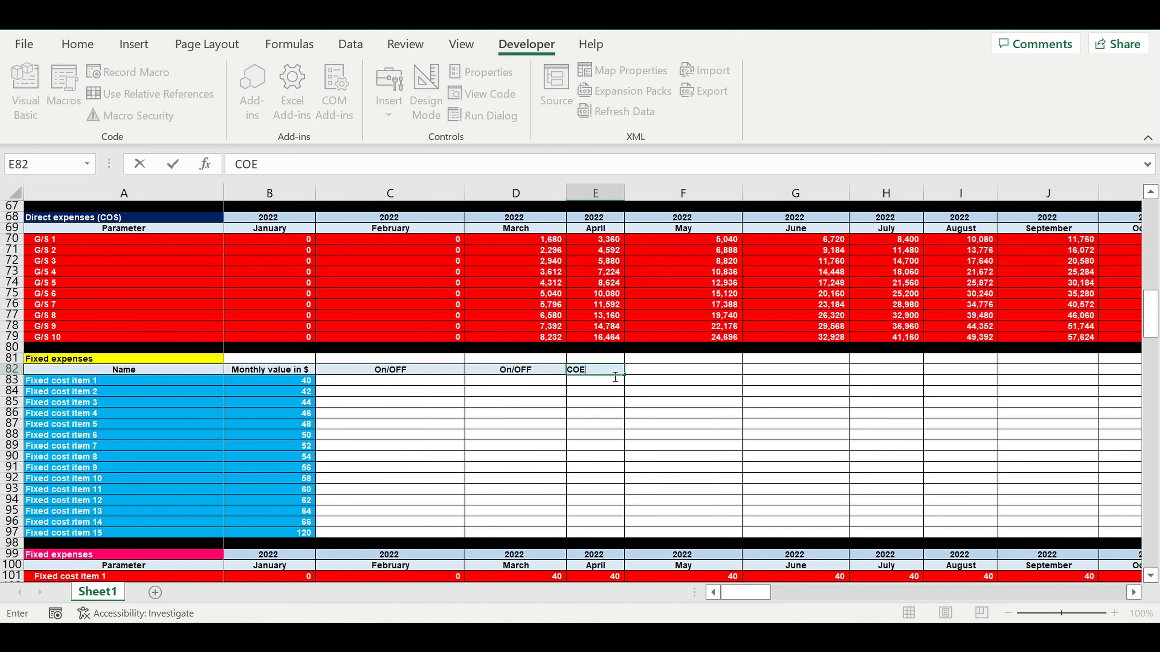
text(FF)
- Extend the Fixed expenses header row into F82 and enter the heading Final value ($)
drag(609, 393, 742, 378)
click(607, 374)
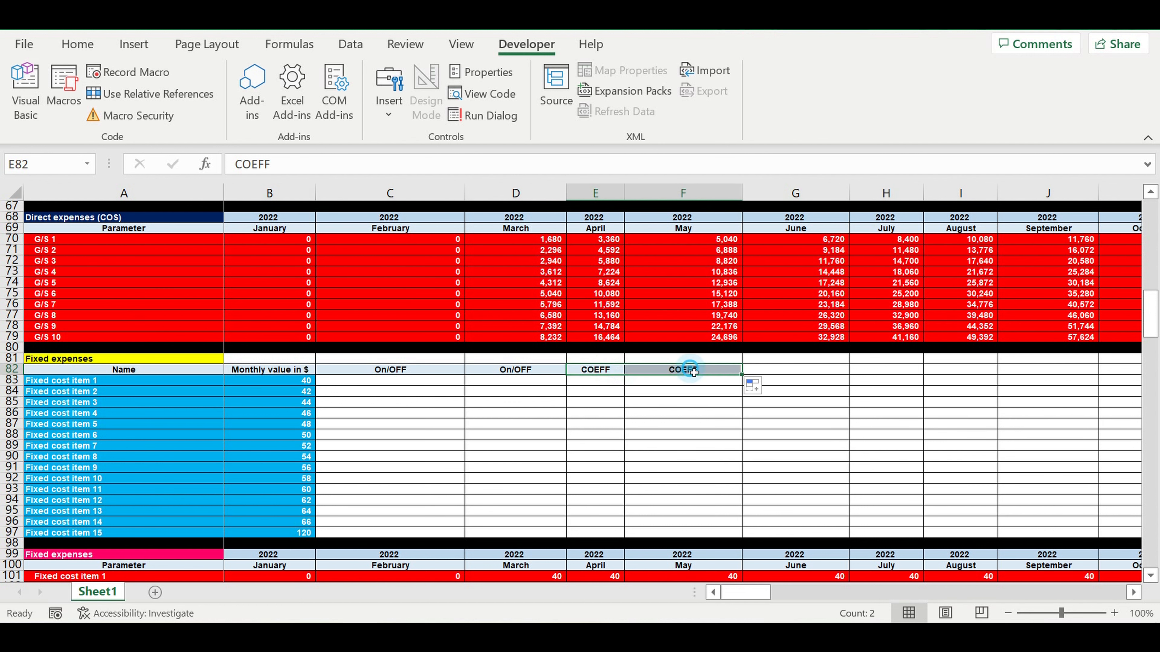
click(694, 371)
text(Final value ()
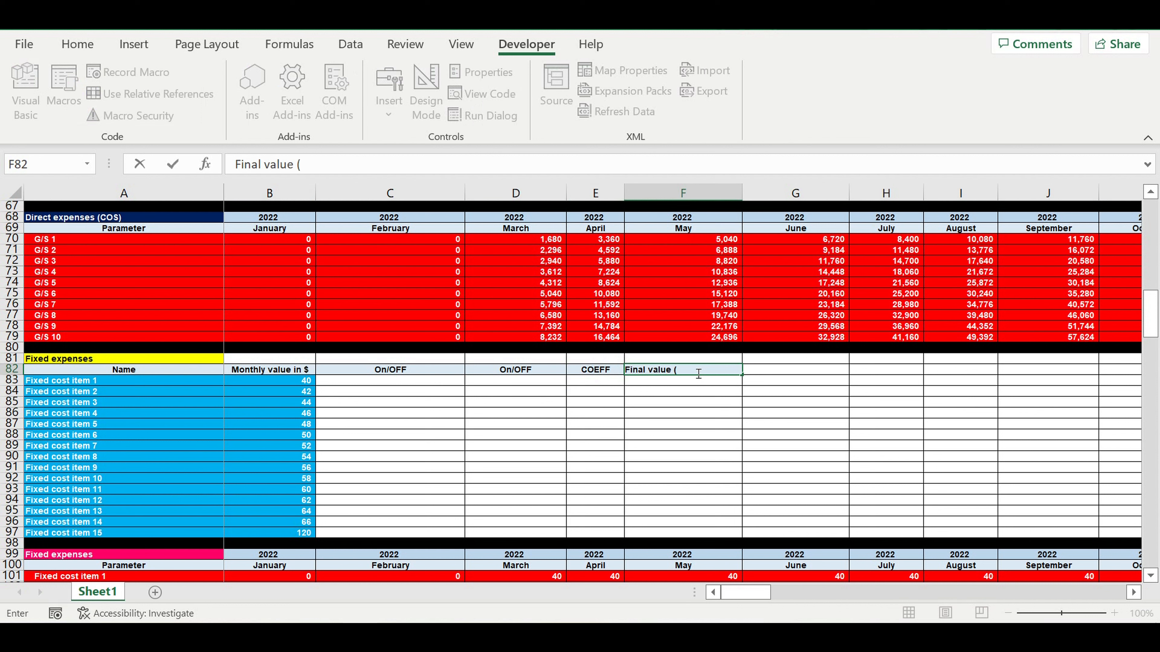
text($))
key(Return)
click(688, 371)
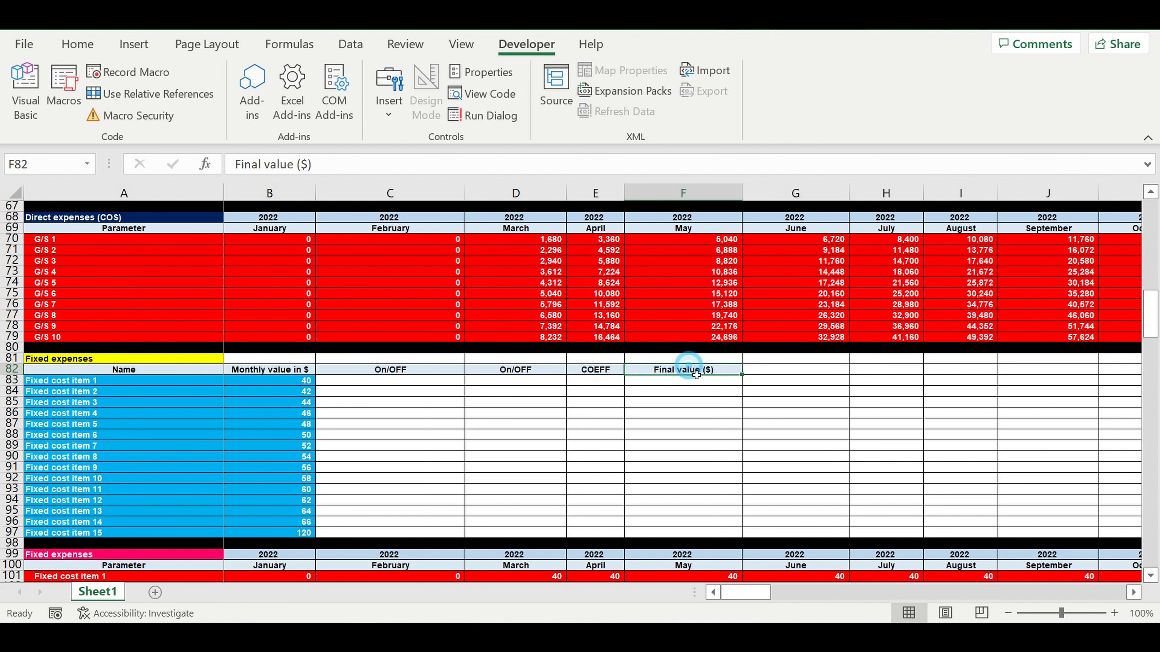
- Add list data validation to C83 in the Fixed expenses table, using the ON/OFF values in $C$1:$C$2 as the source
click(389, 413)
click(388, 380)
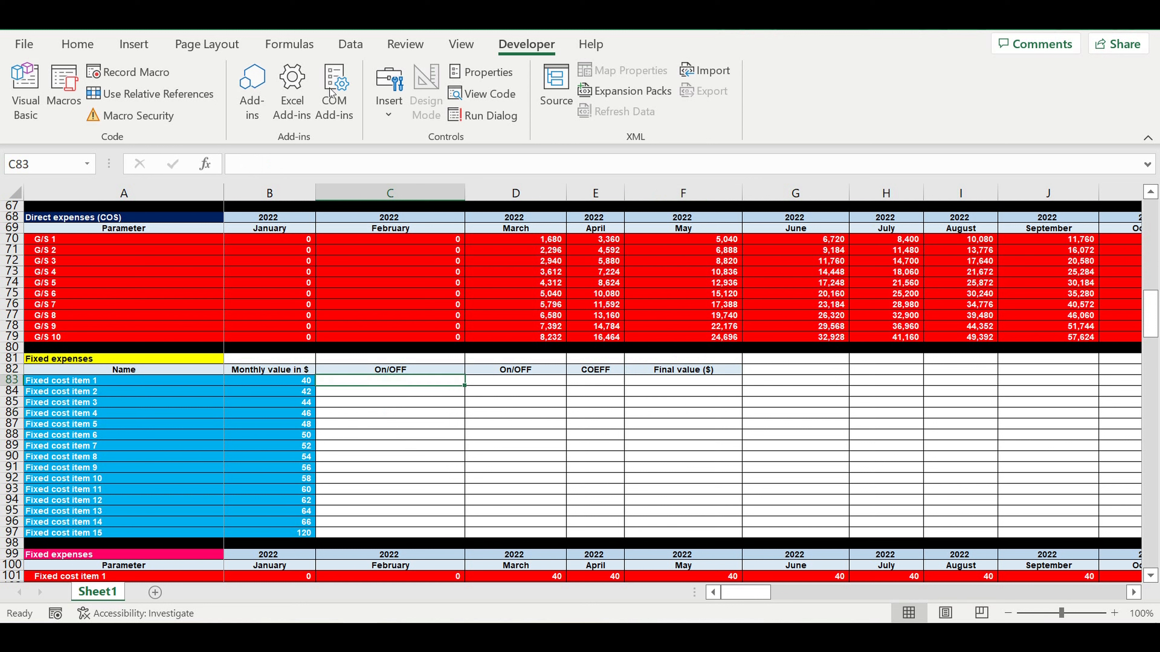
click(350, 43)
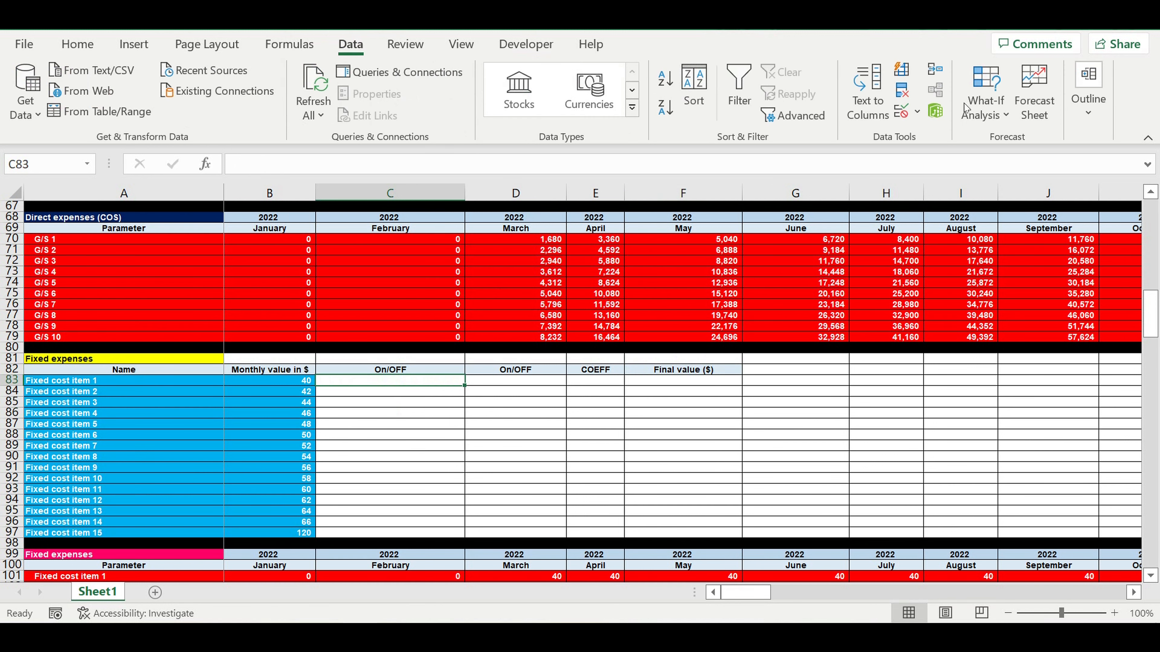
click(918, 113)
click(959, 138)
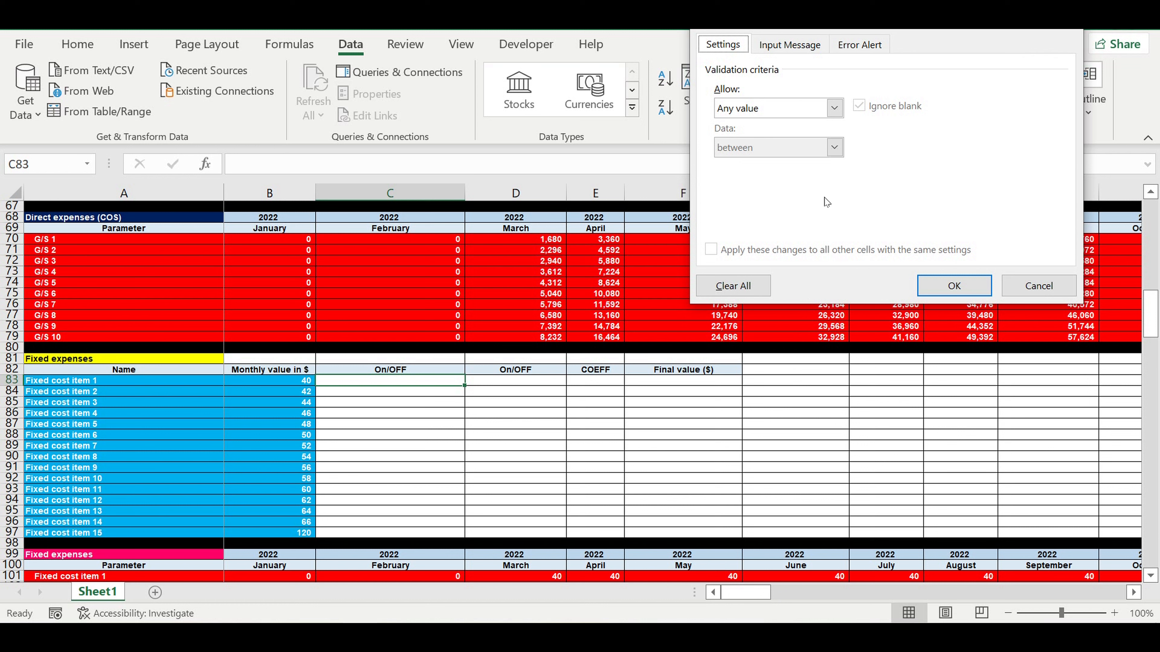
click(833, 108)
click(759, 161)
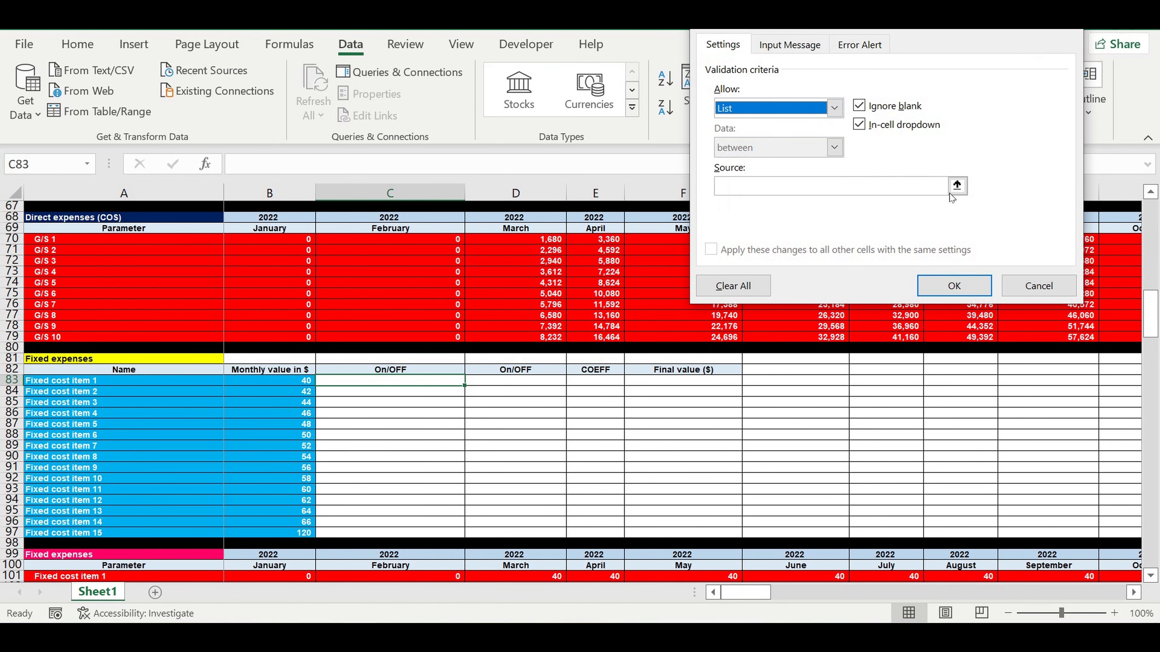
click(957, 185)
drag(1150, 312, 1123, 82)
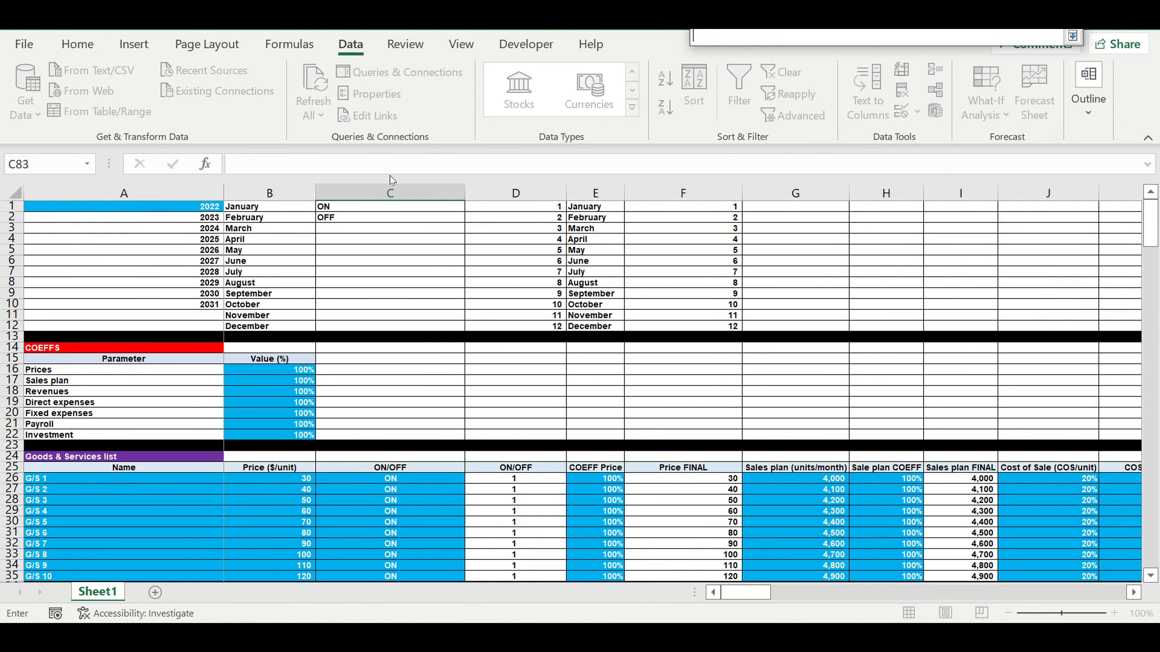
drag(348, 210, 384, 220)
key(Return)
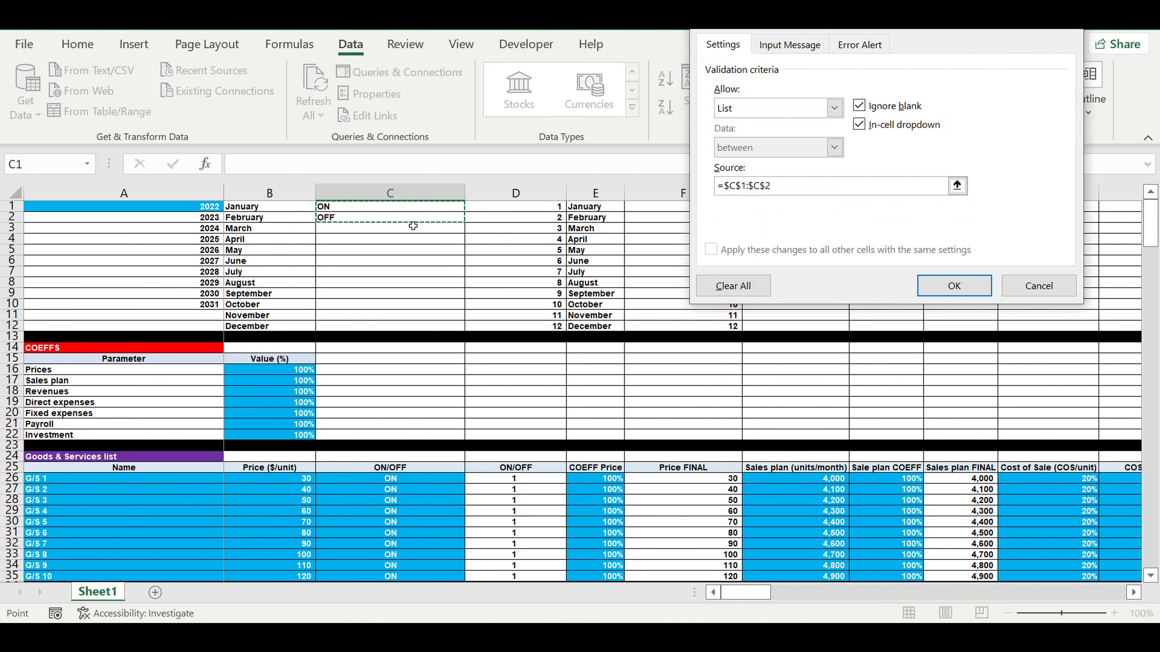
key(Return)
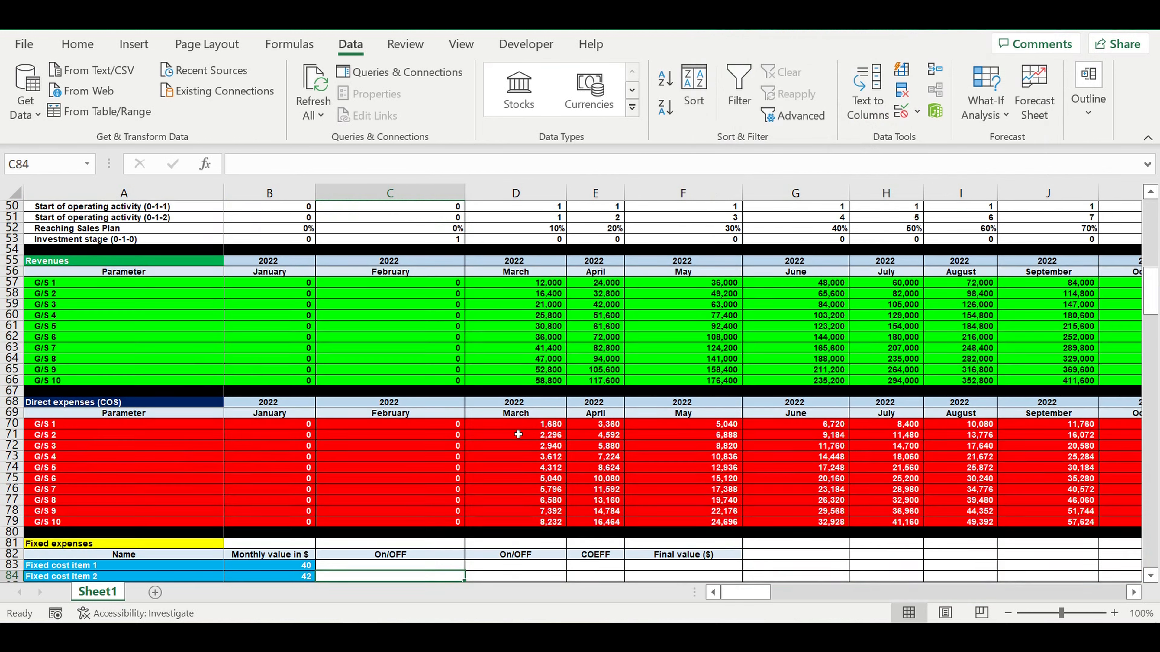
- Choose ON for Fixed cost item 1 in C83 and format the cell centred with blue fill and white text
scroll(518, 445, down, 5)
click(416, 403)
click(469, 404)
click(386, 415)
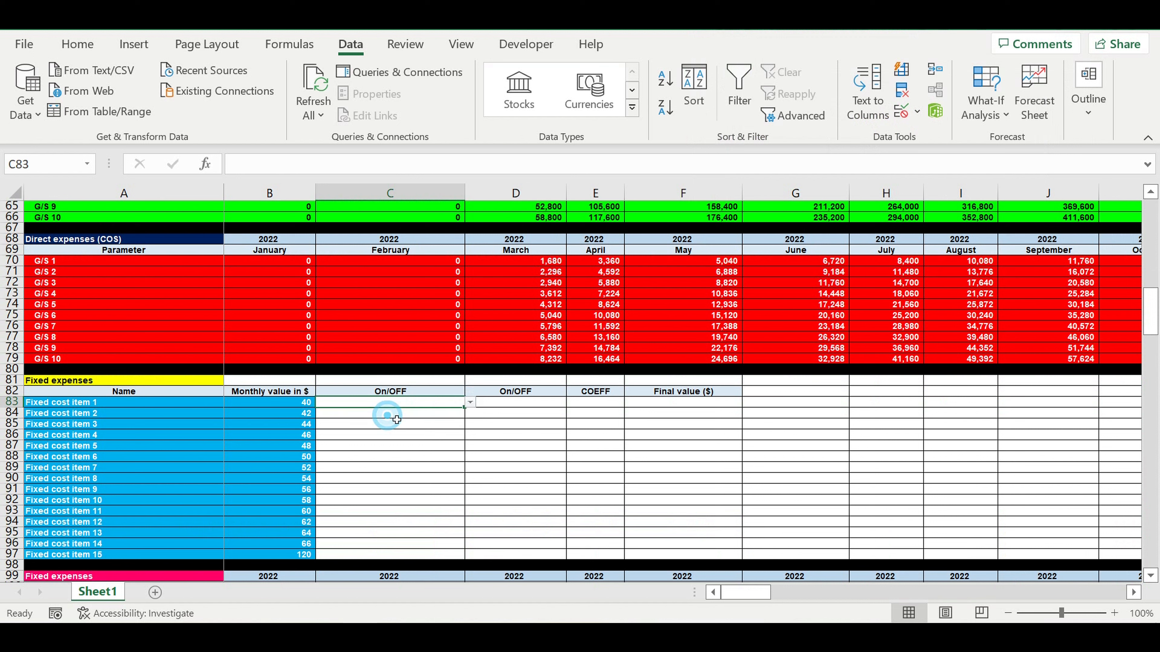
click(73, 43)
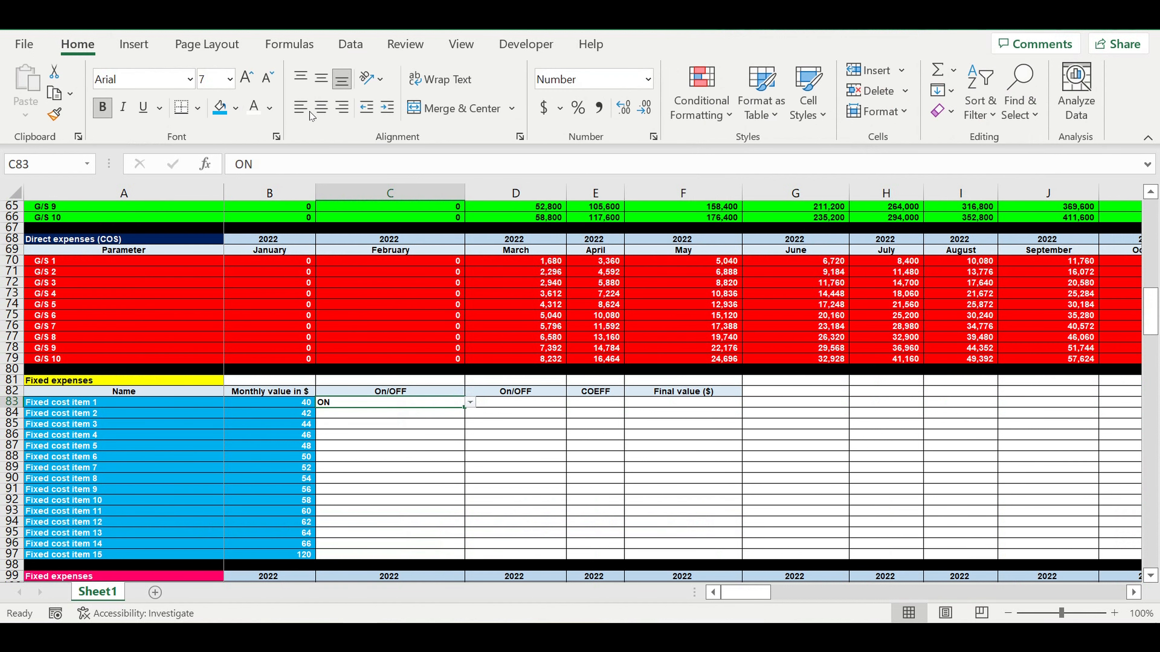
click(319, 107)
click(254, 110)
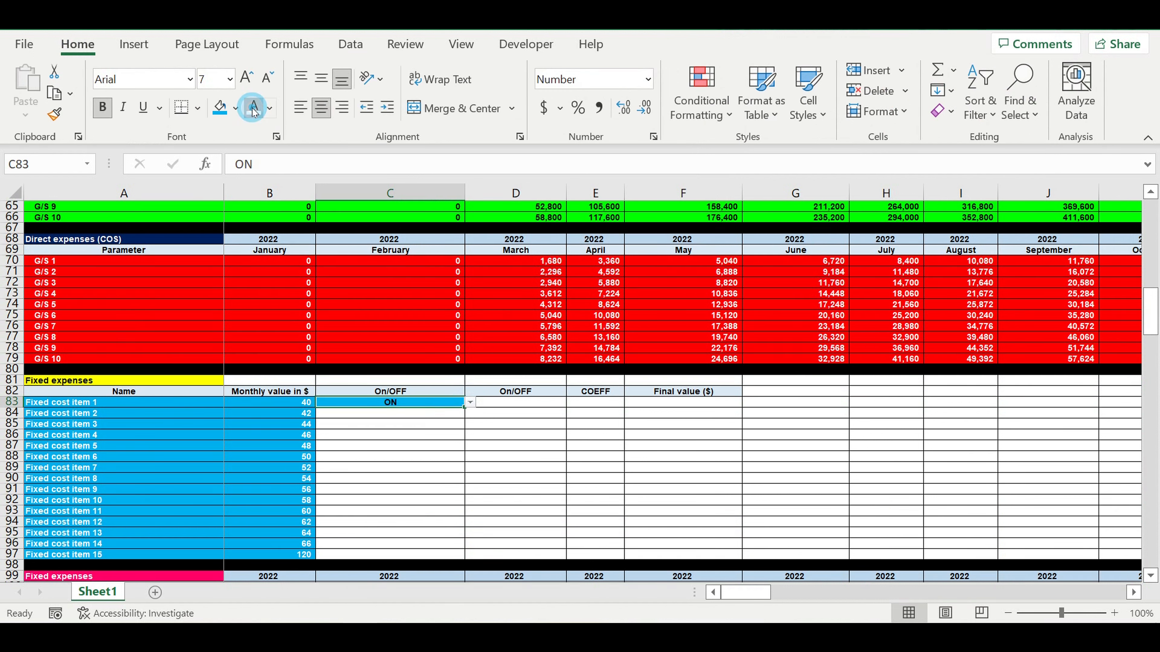
- Copy the ON dropdown cell C83 down through C97 for all the fixed cost items
drag(471, 417, 468, 541)
click(543, 471)
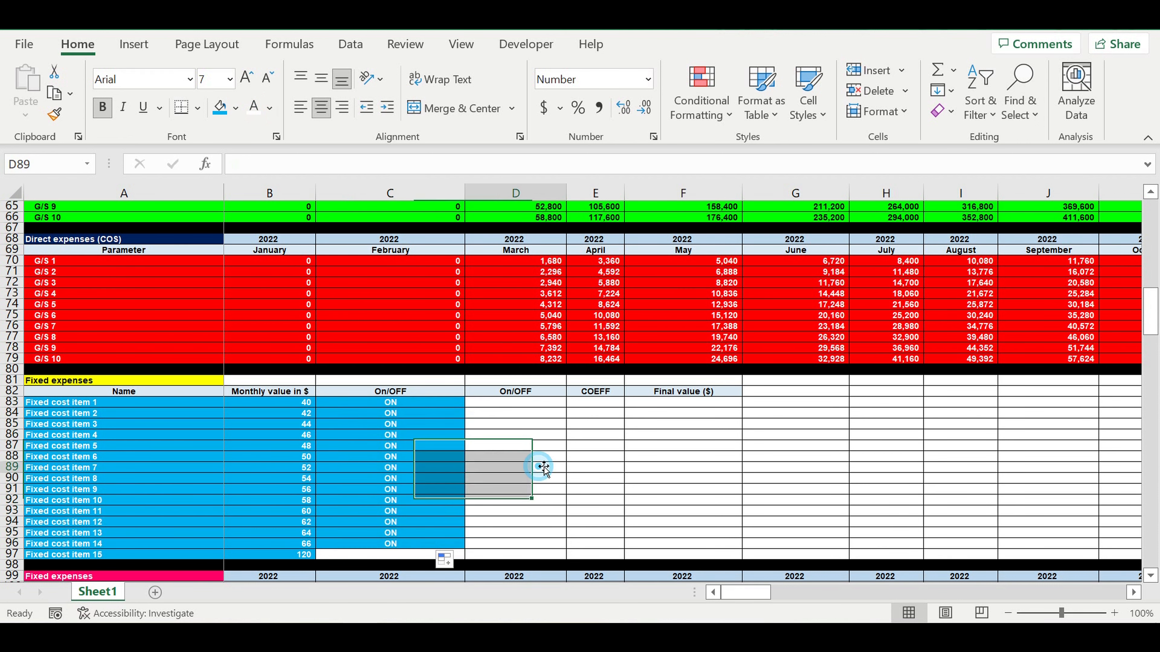
click(452, 545)
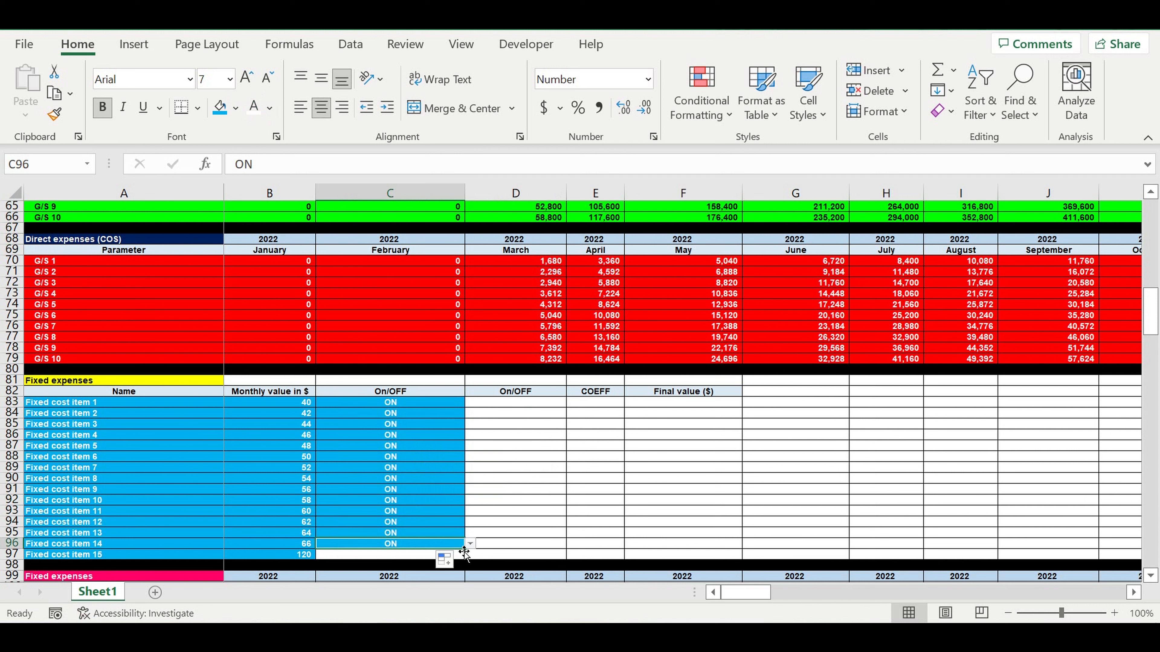
drag(466, 553, 463, 558)
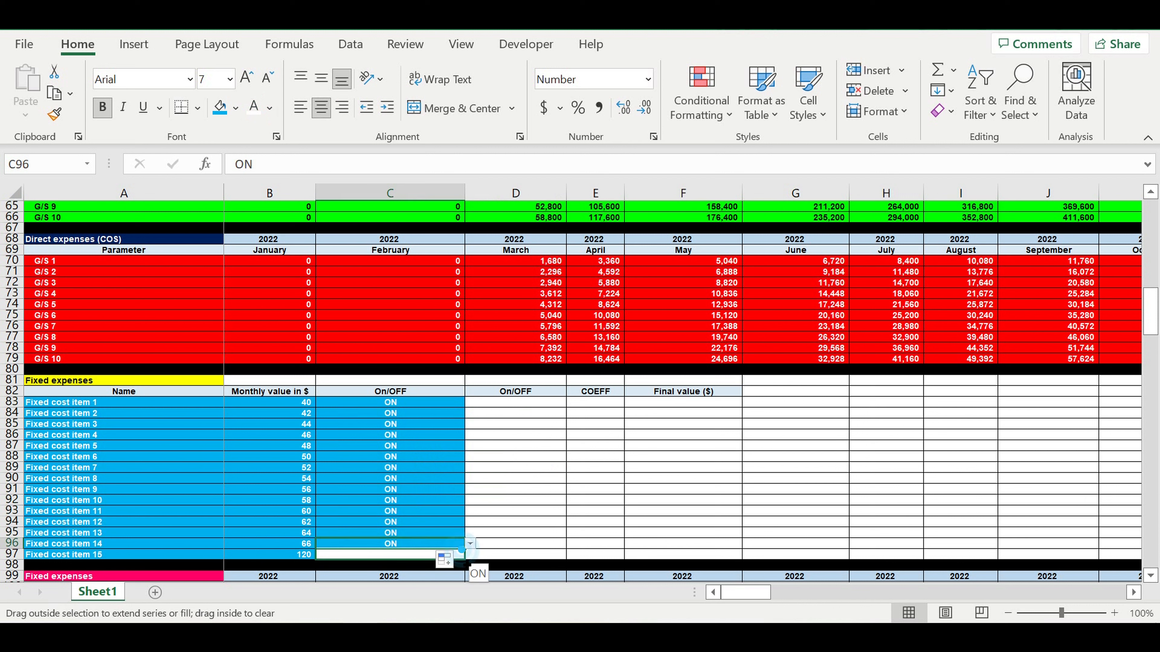
click(539, 492)
- Enter =IF(C83=$C$1,1,0) in D83 to convert the item's ON/OFF choice into a number
click(516, 403)
text(=if()
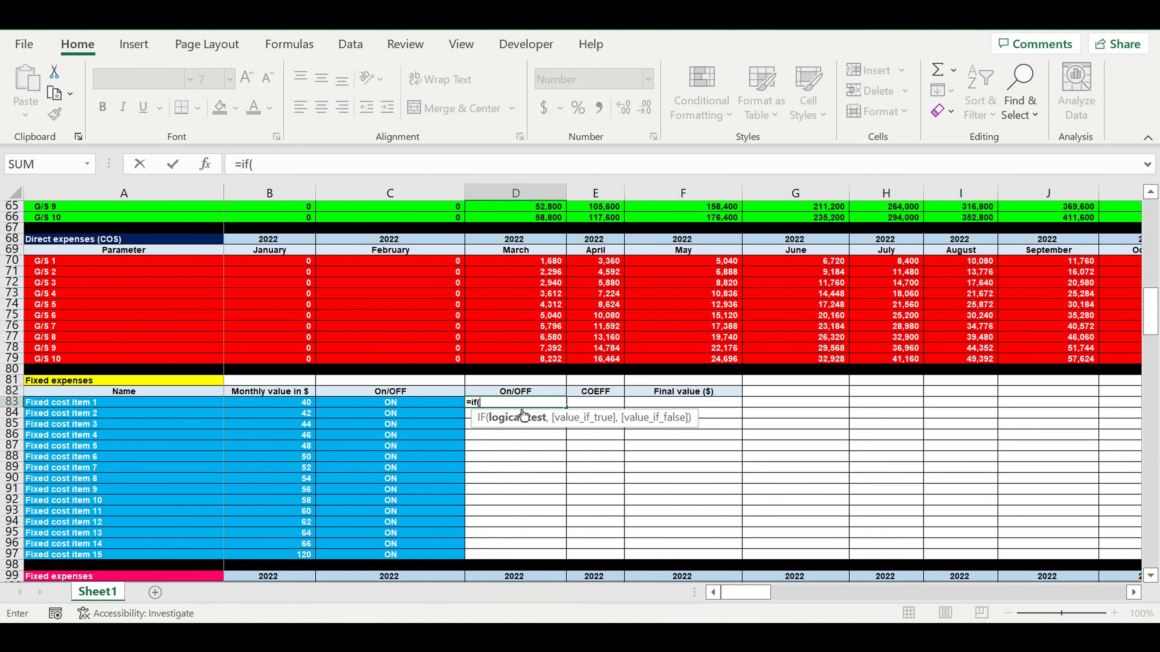
click(423, 405)
text(=)
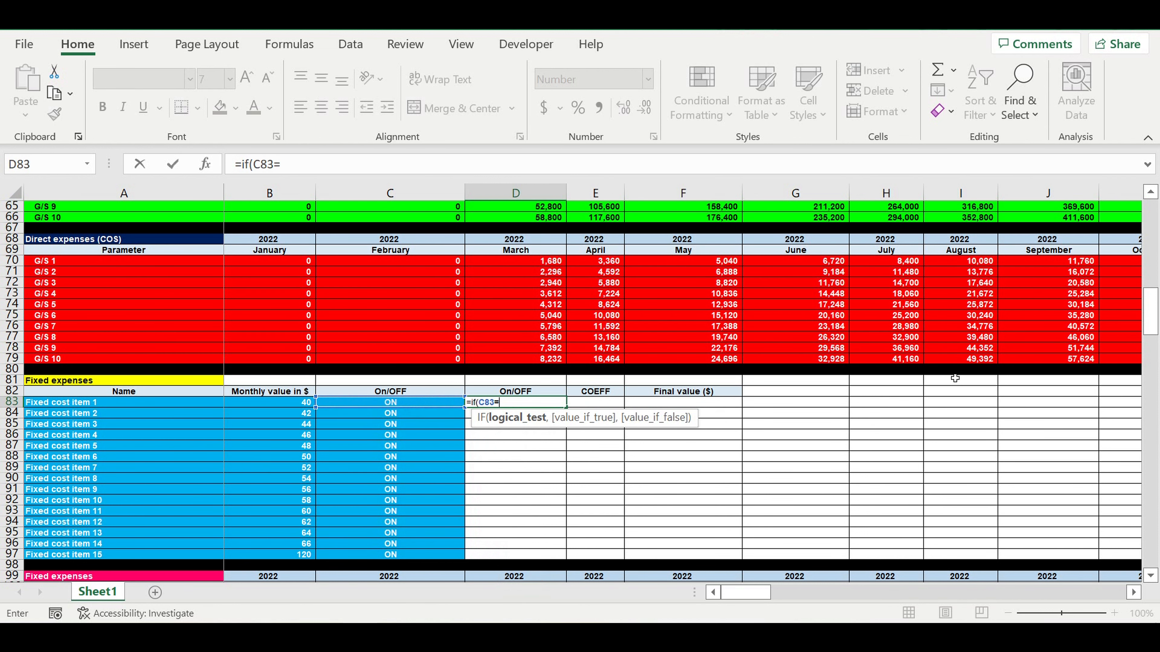
drag(1147, 309, 1150, 215)
click(339, 211)
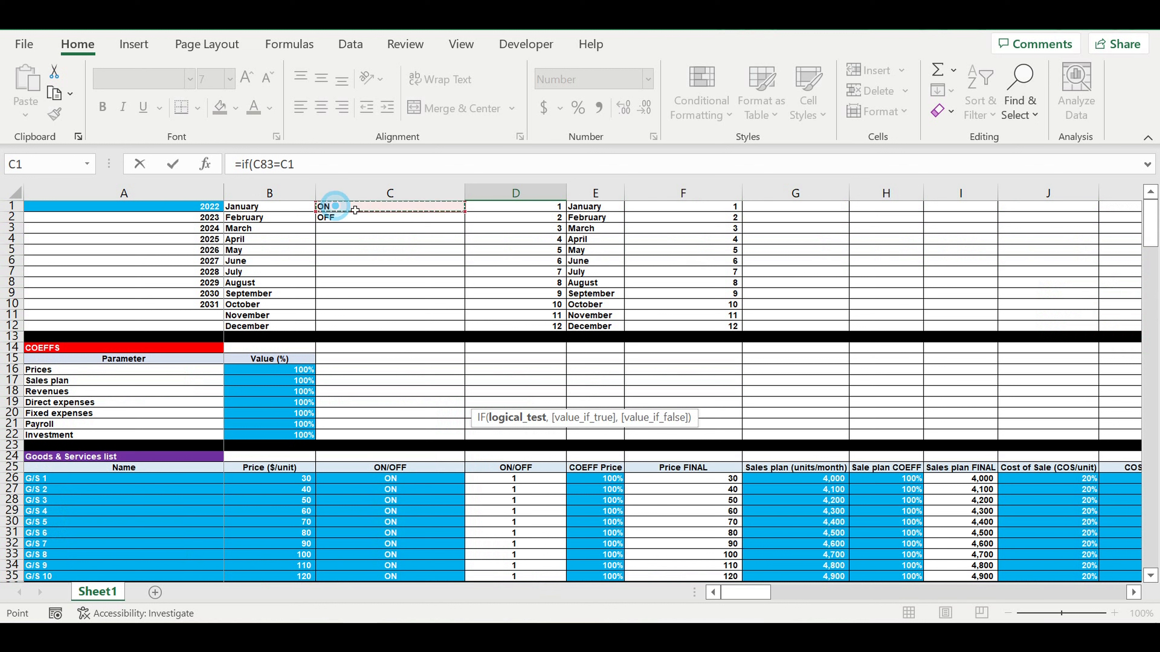
click(280, 164)
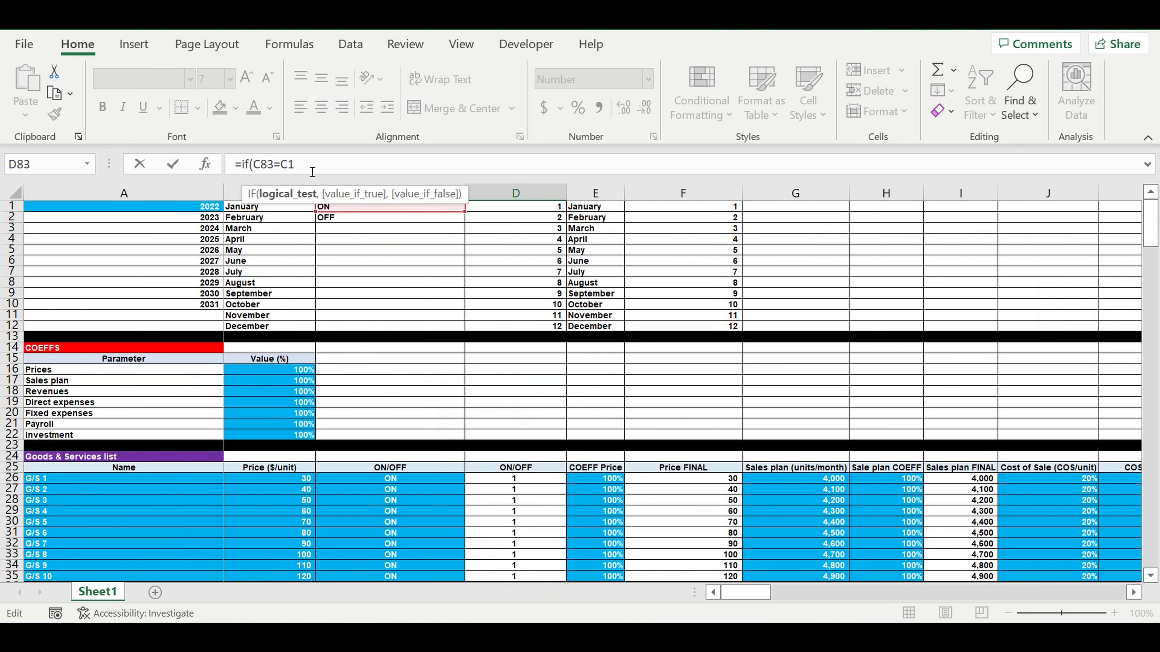
text($)
click(298, 166)
click(337, 161)
text(,1,0)
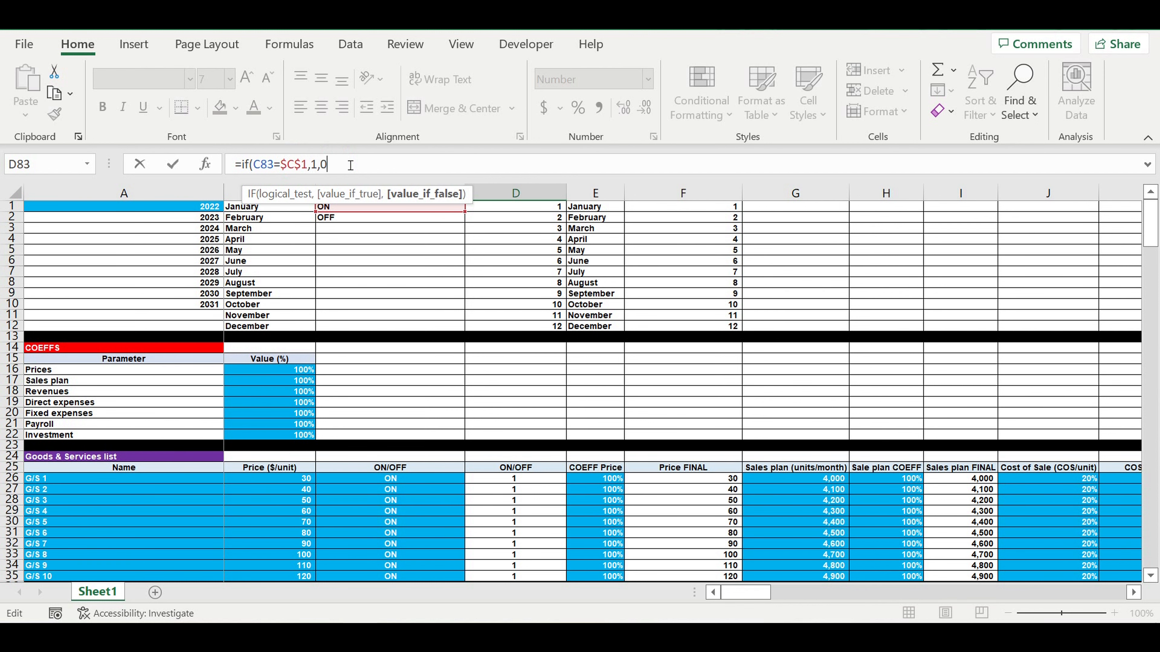
key(Return)
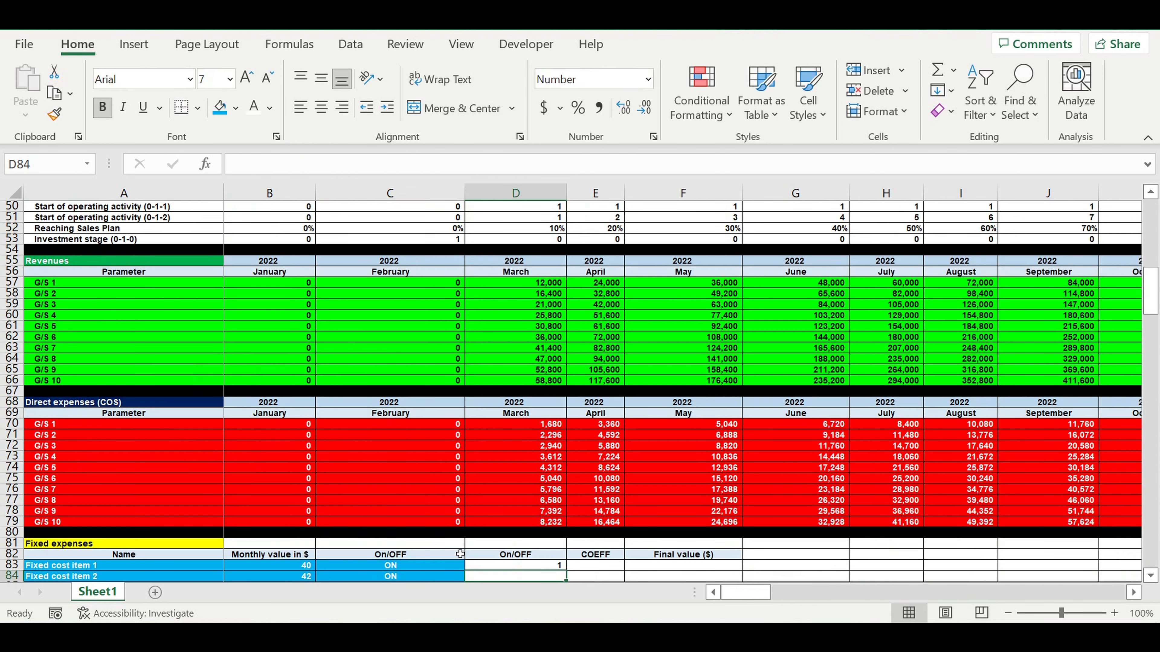
- Copy the IF formula from D83 down through D97
scroll(515, 494, down, 5)
click(548, 404)
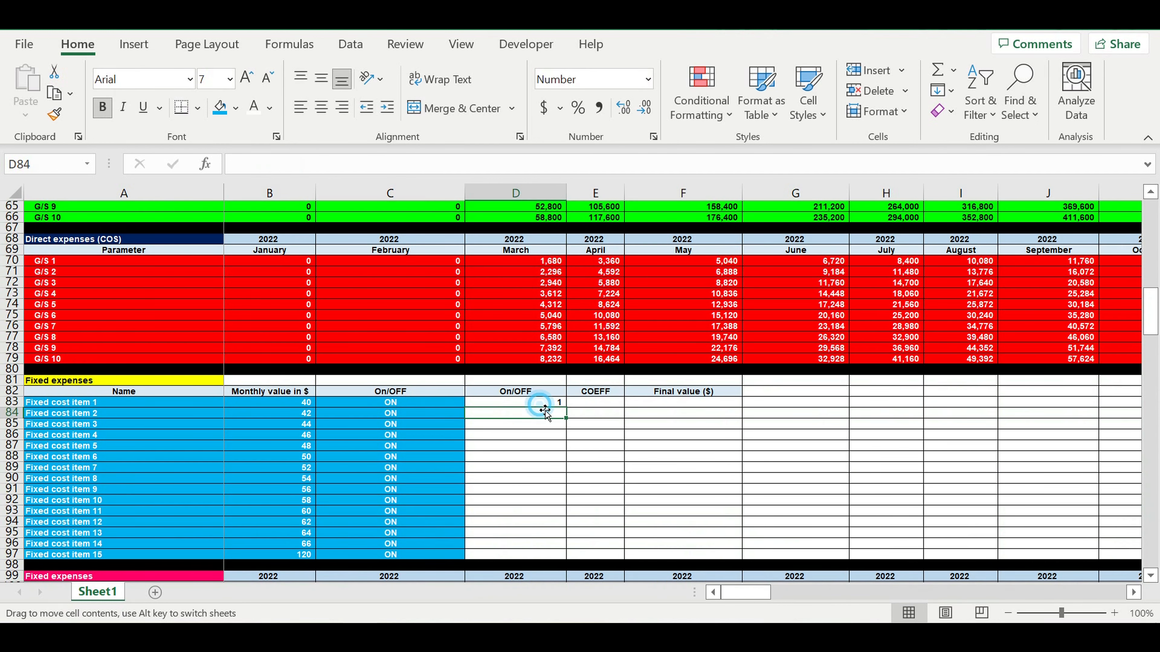
drag(566, 407, 575, 557)
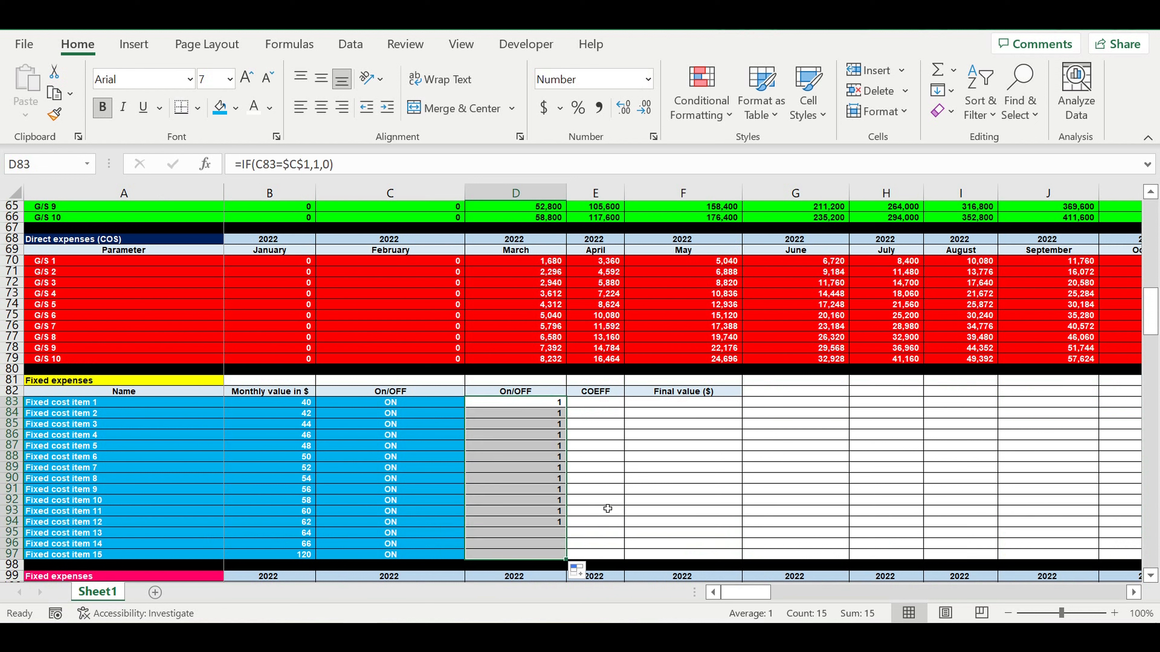
click(603, 489)
- Fill the COEFF cells E83 to E97 with 100%, formatted as percentages with blue fill and white text
click(602, 406)
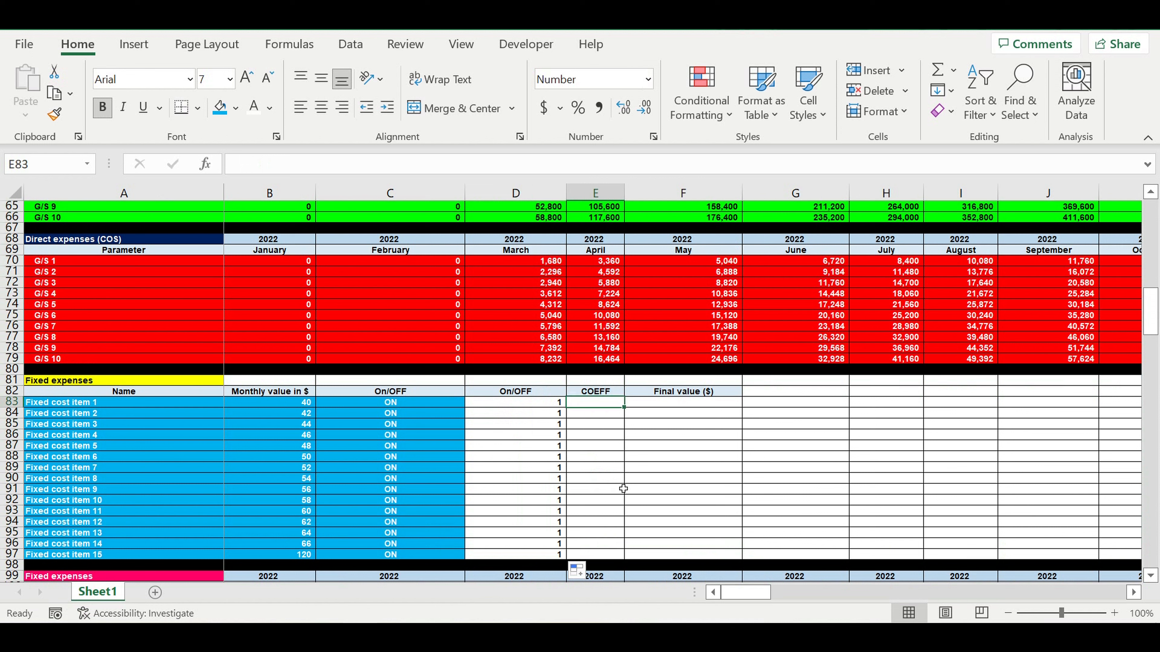
text(1)
click(619, 480)
click(608, 403)
click(226, 112)
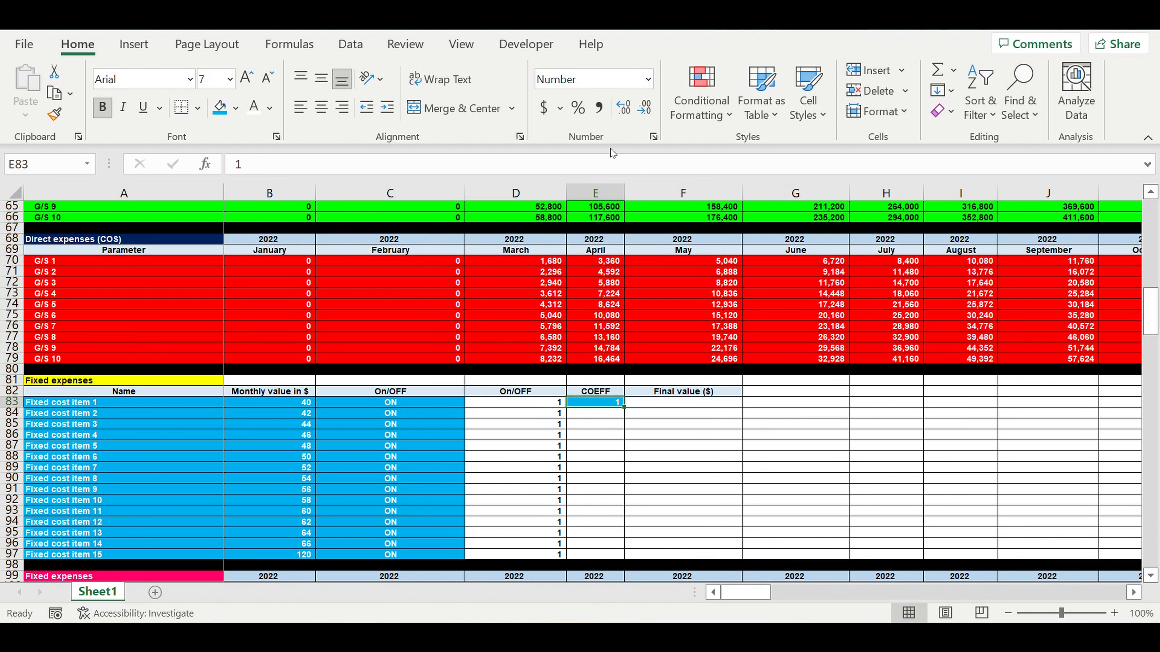
click(578, 110)
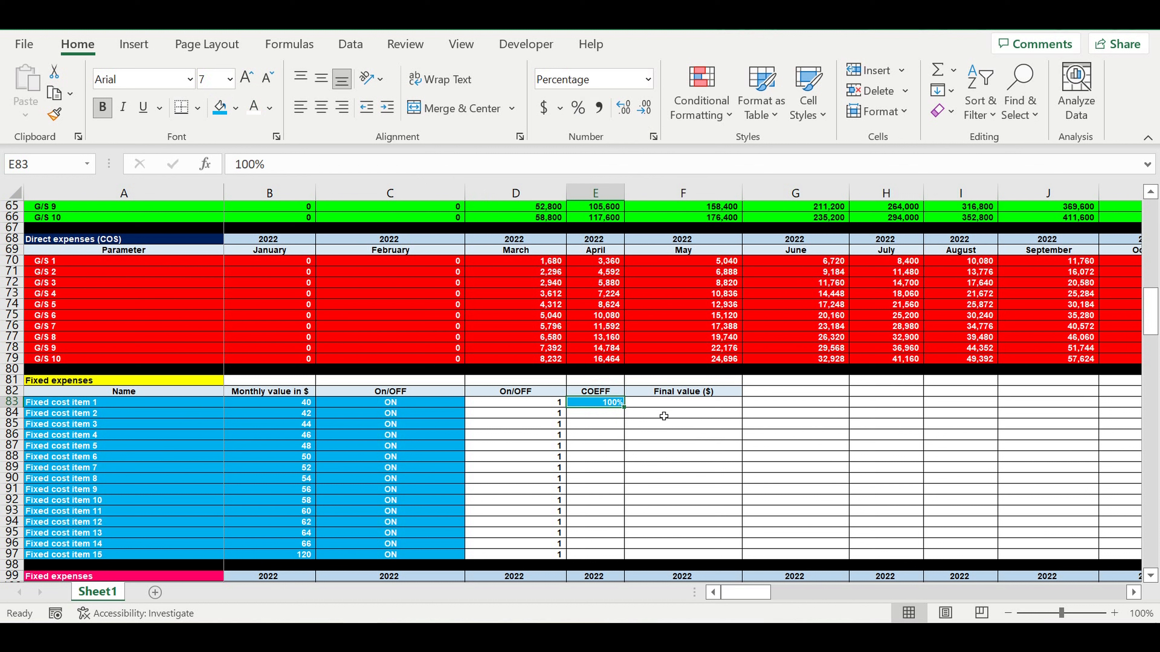
drag(627, 413, 629, 559)
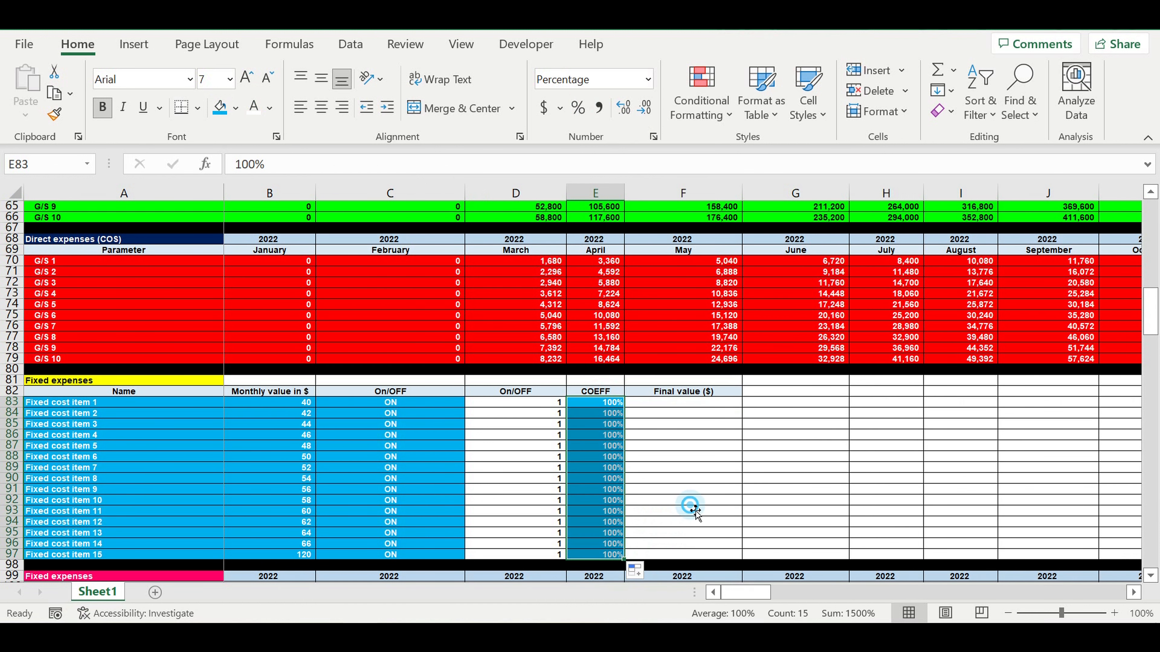
- Enter the formula =B83*D83*E83 in F83 to calculate the final value of Fixed cost item 1
click(685, 393)
click(694, 405)
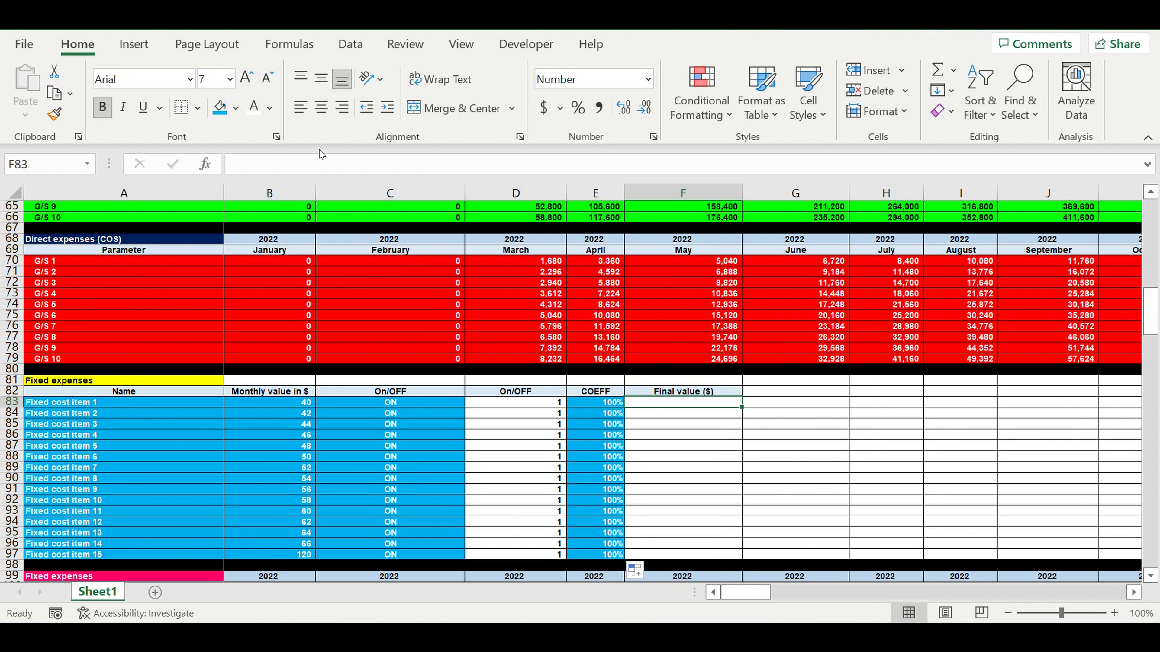
text(=)
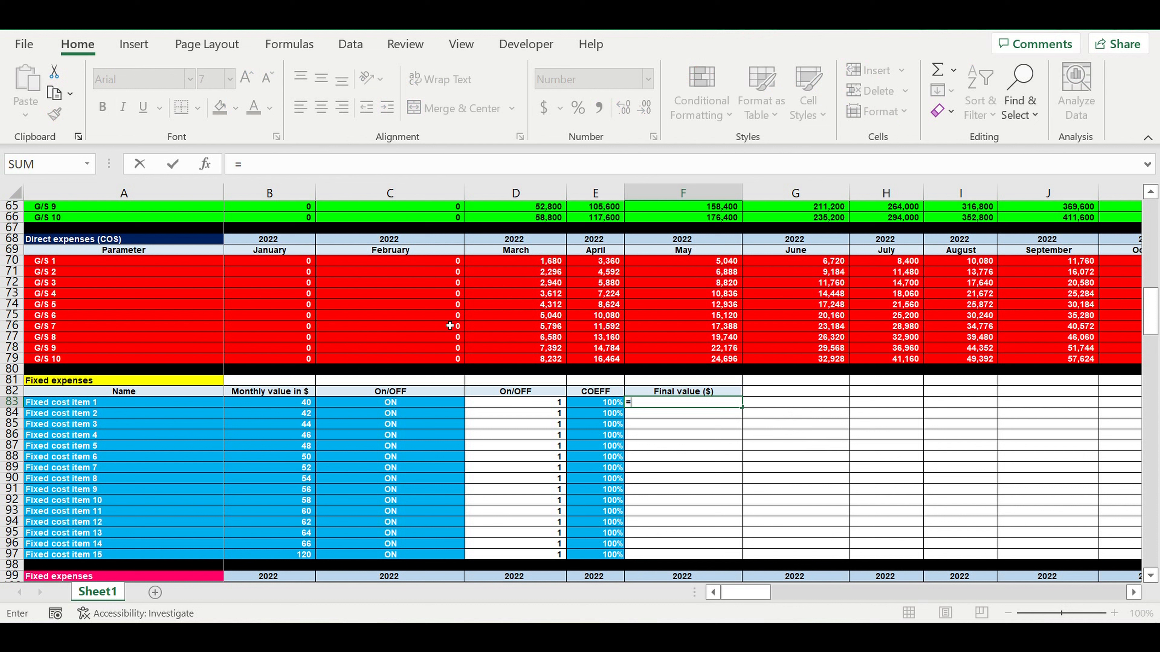
click(286, 407)
text(*)
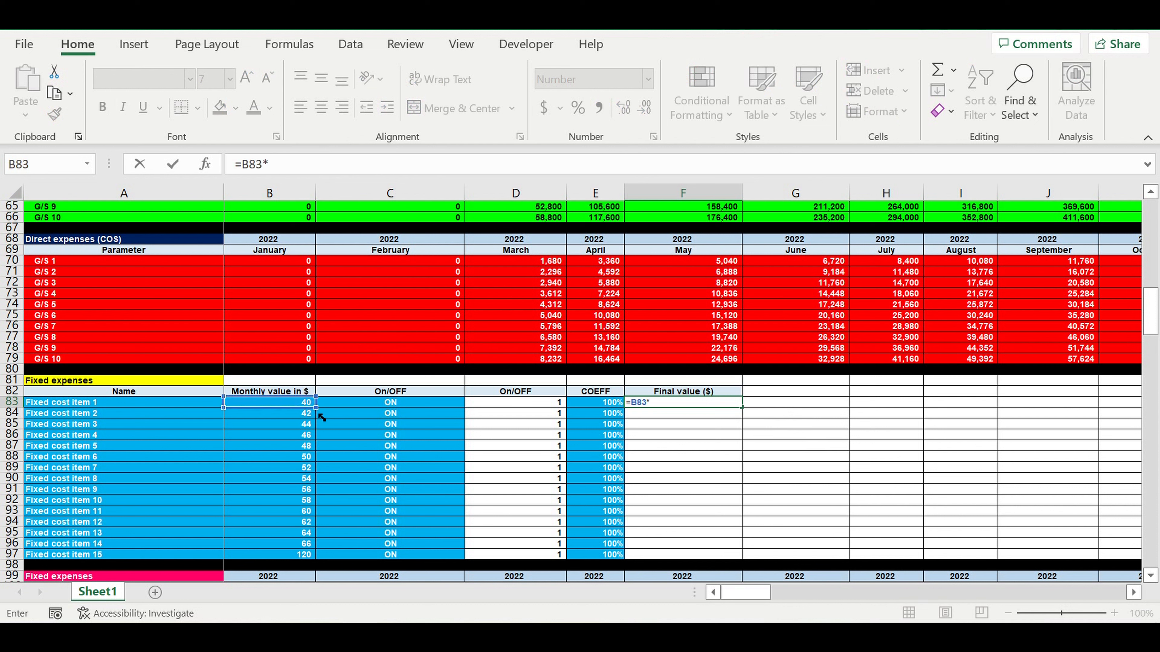
click(550, 408)
text(*)
click(603, 408)
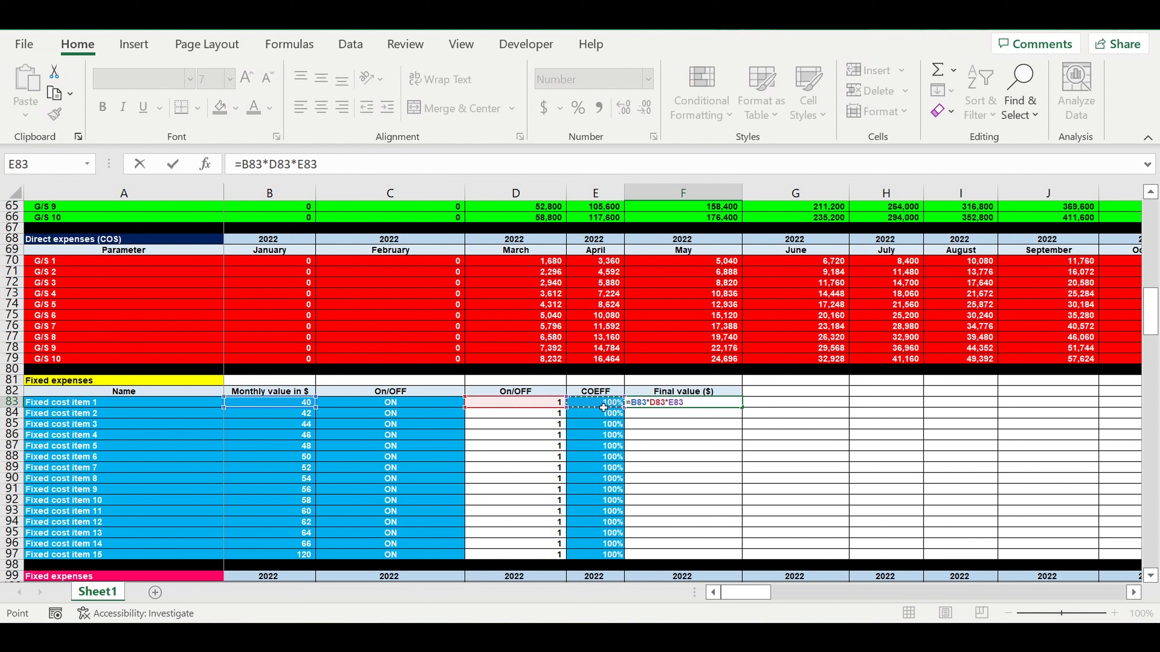
key(Return)
- Copy the final value formula from F83 down through F97
click(727, 405)
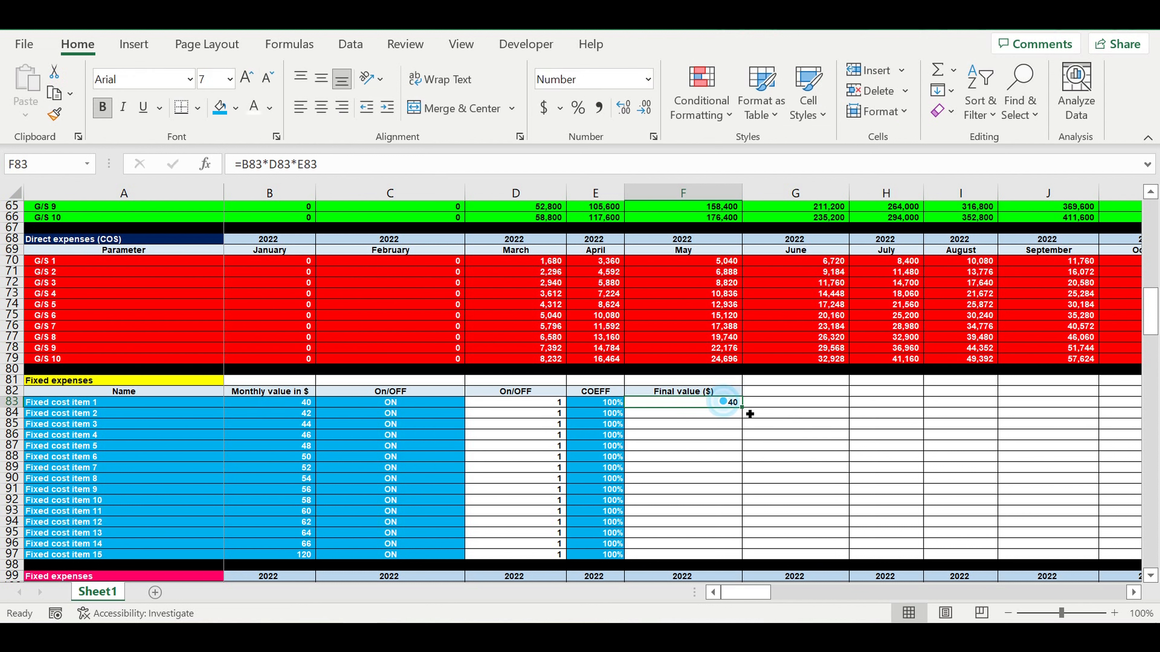
drag(742, 407, 729, 560)
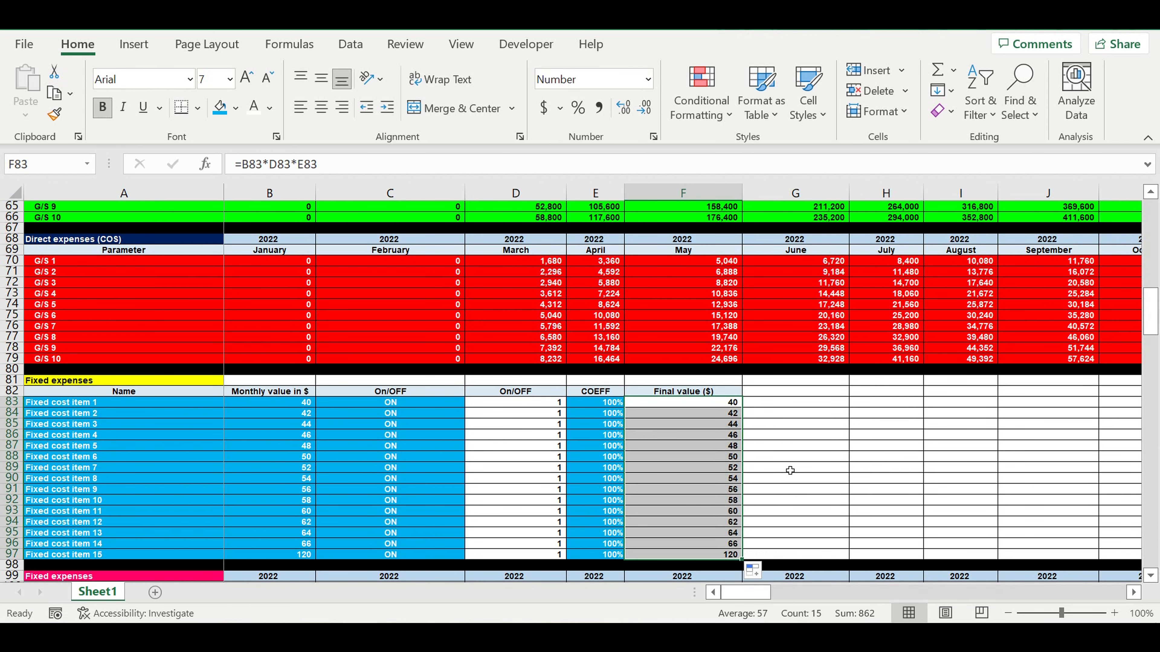
click(790, 470)
- Change the January formula for Fixed cost item 1 in B101 to =$F83*B$50*$B$20 so it uses the final value
scroll(531, 435, down, 4)
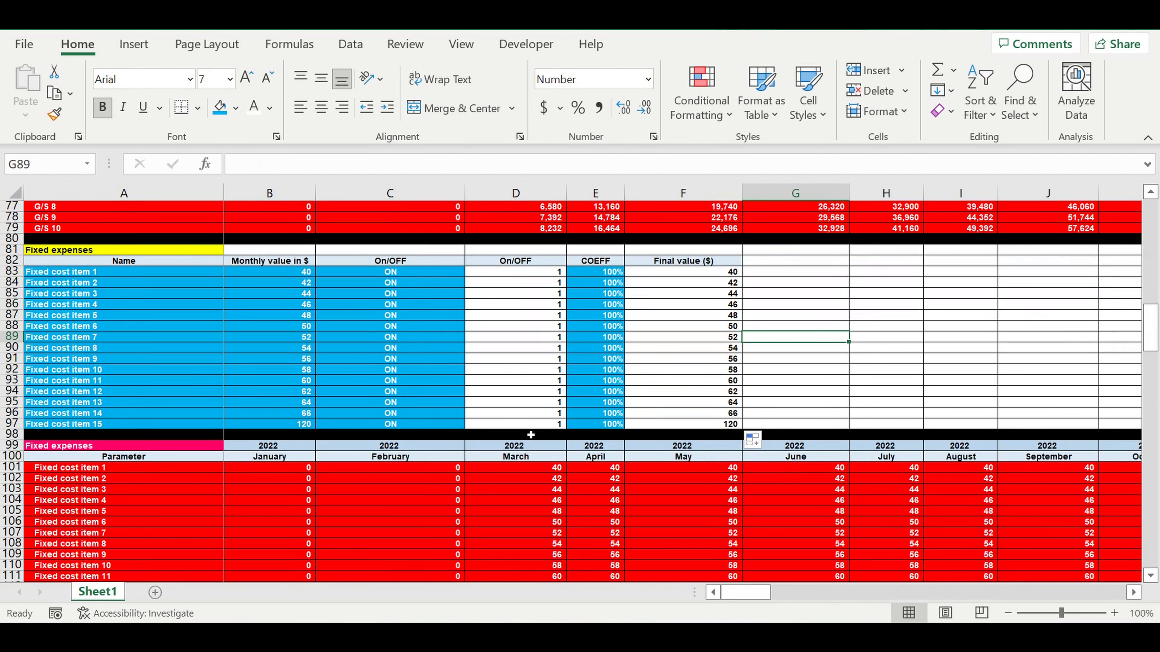
click(287, 468)
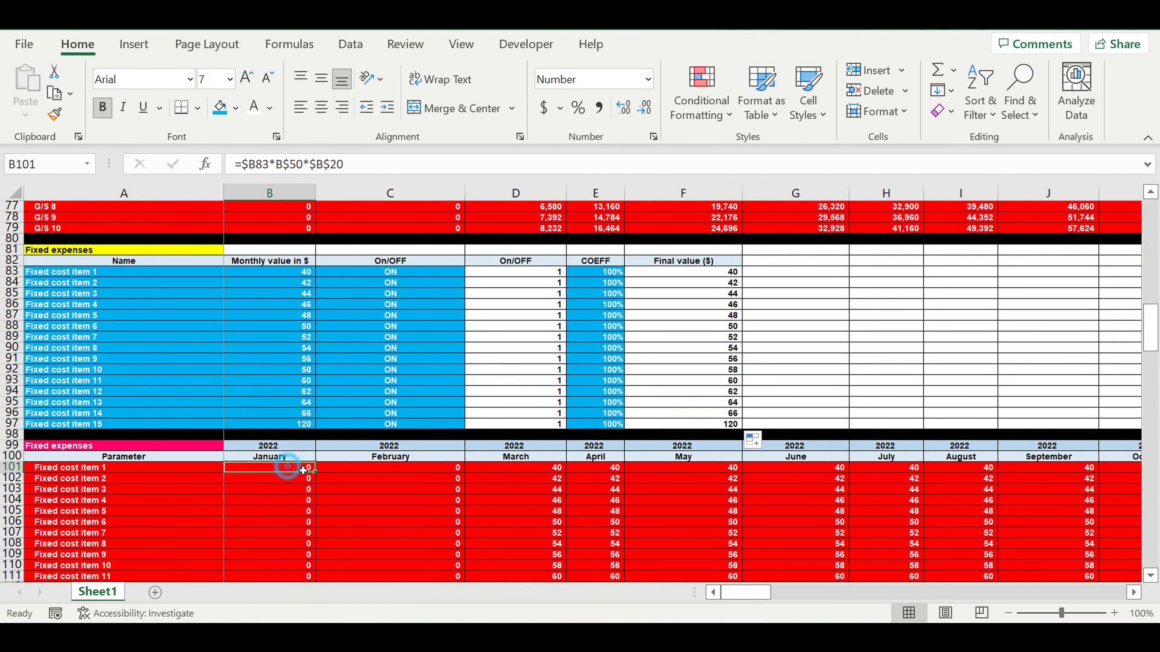
click(372, 166)
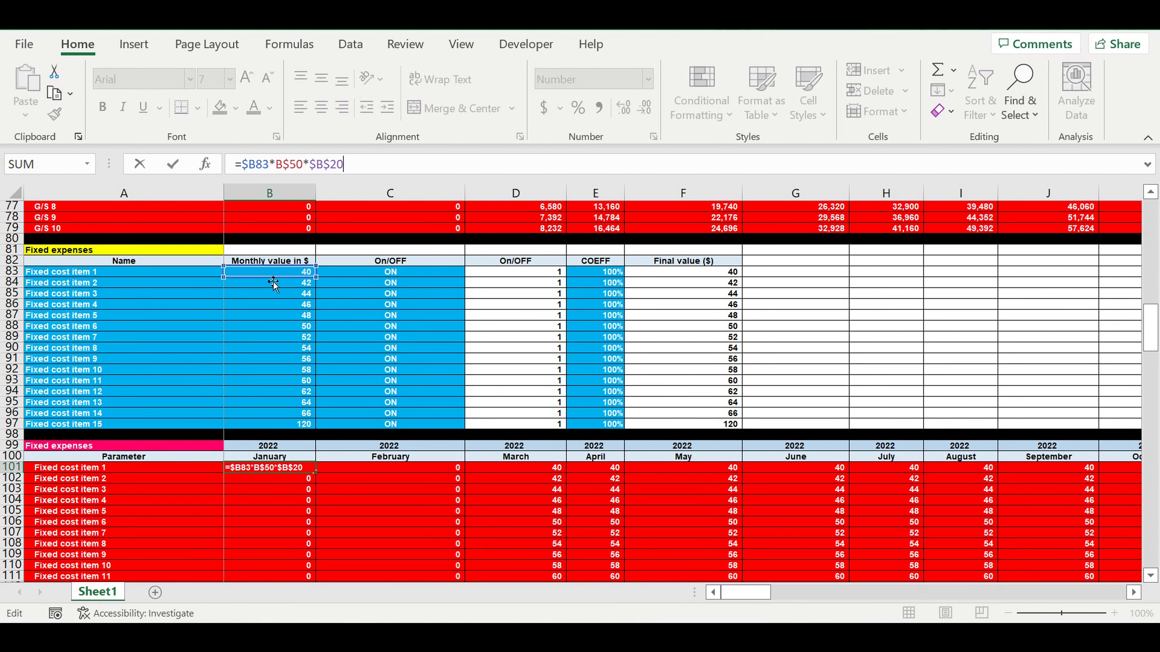
drag(276, 279, 691, 280)
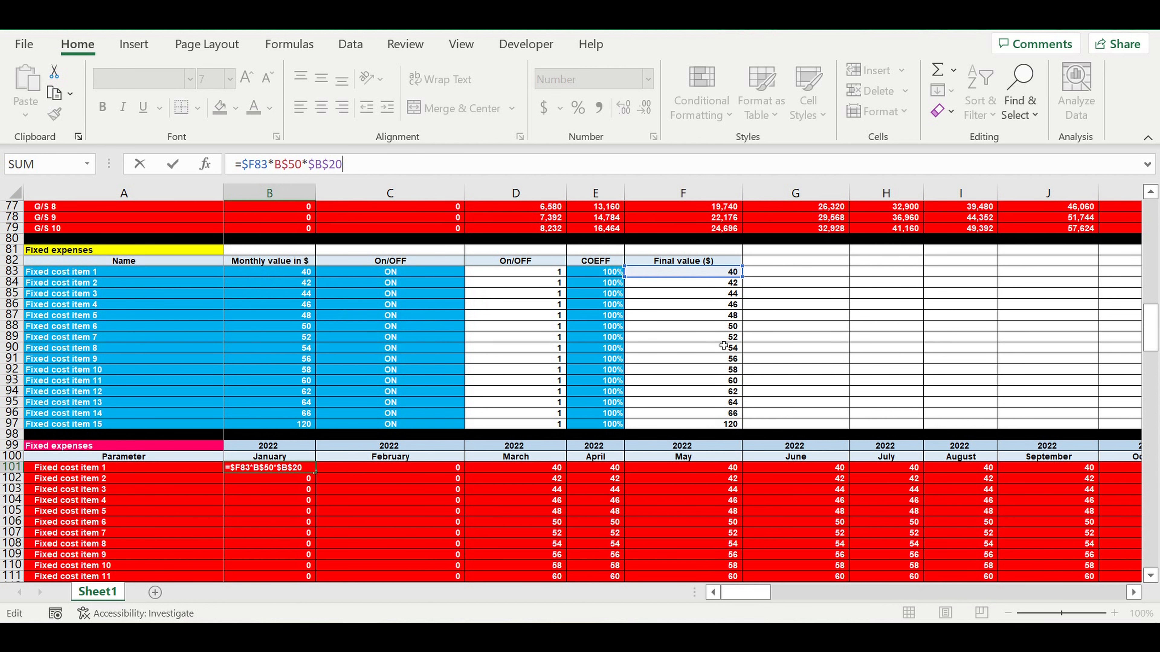
key(Return)
key(Up)
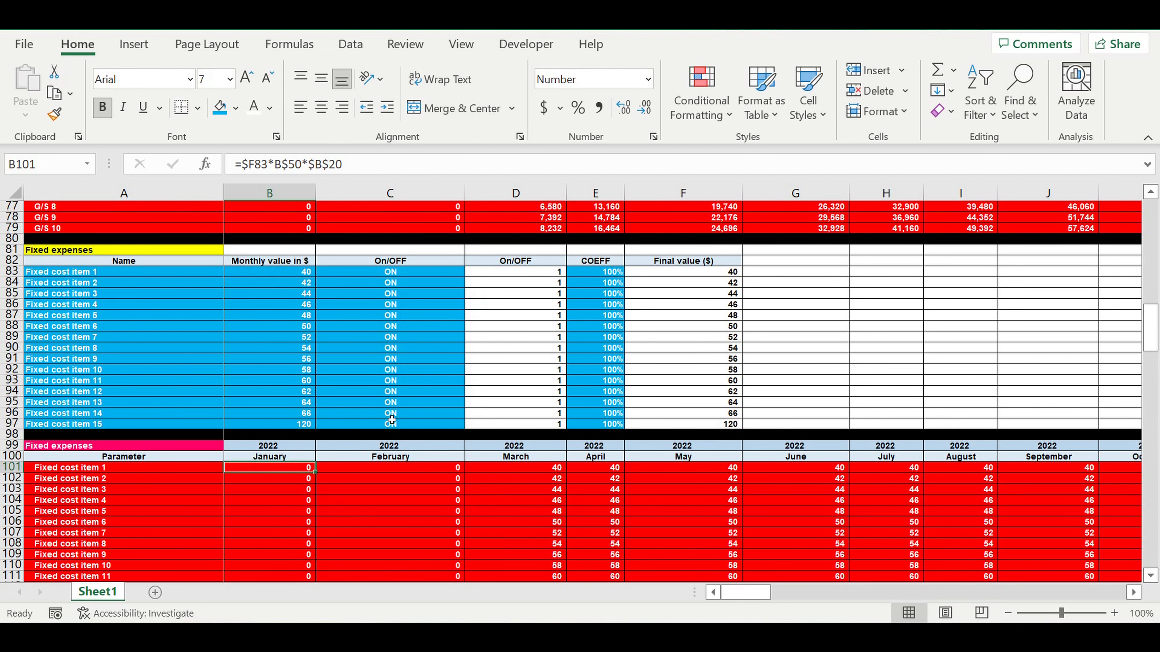
- Copy the B101 formula to all 15 fixed cost items through December 2031, filling B101 to DQ115
scroll(391, 420, down, 4)
drag(315, 342, 1071, 496)
drag(1092, 434, 1050, 437)
click(793, 405)
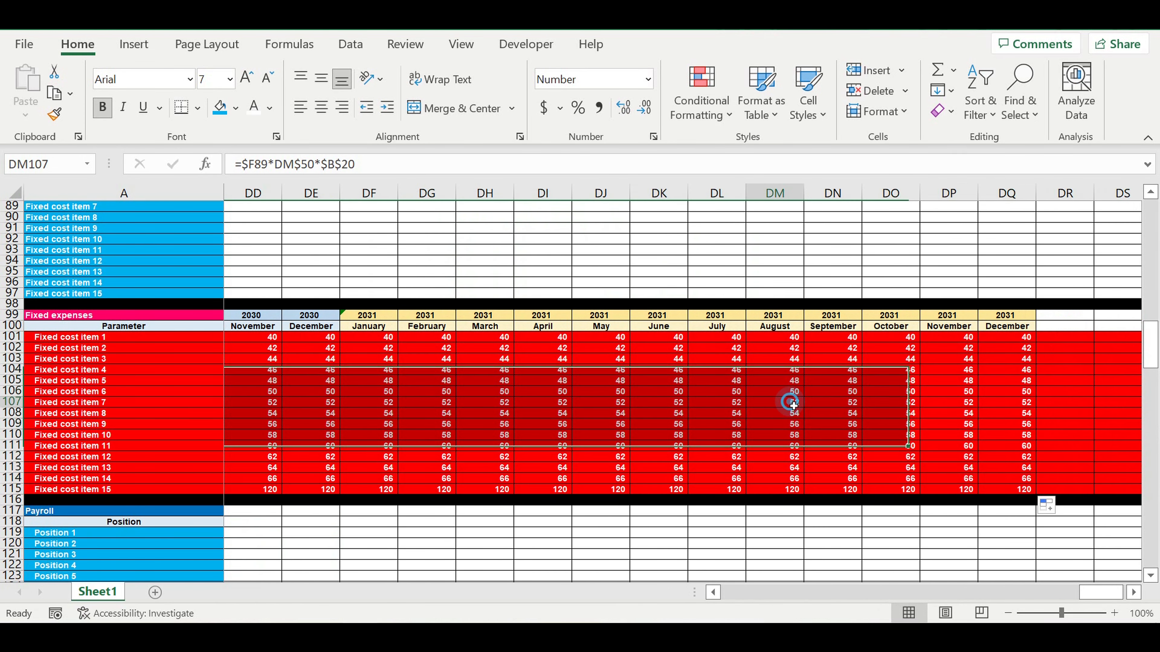
drag(1100, 592, 421, 555)
scroll(424, 443, up, 2)
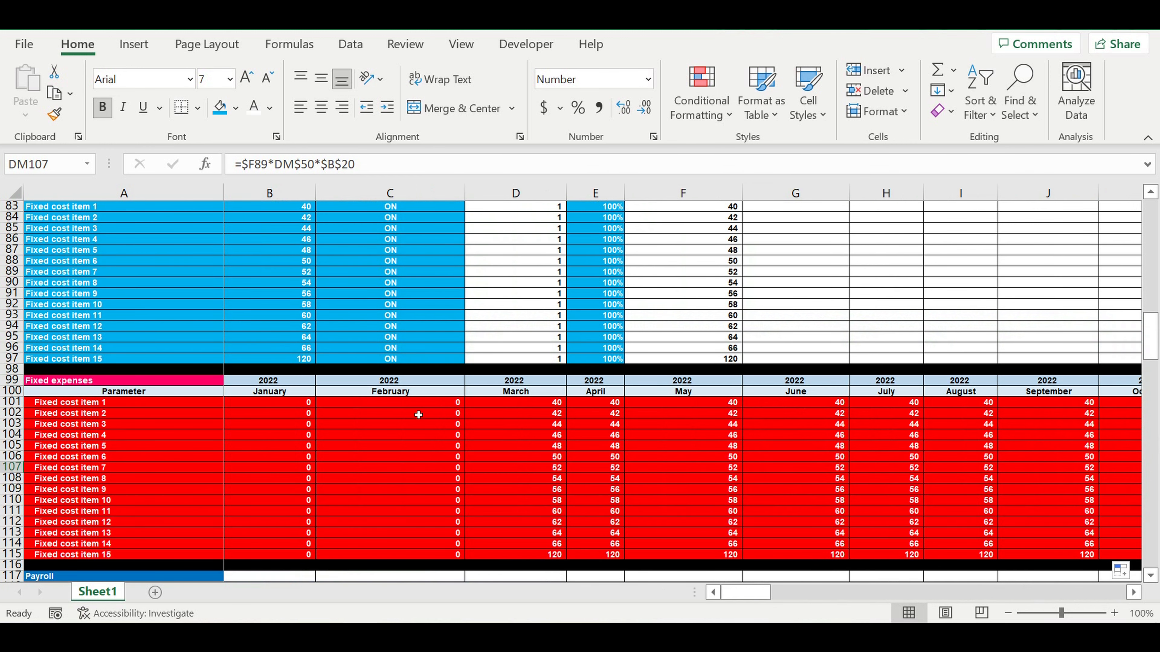
- Set the switch for Fixed cost item 15 in C97 to OFF and check its monthly values in row 115
click(396, 360)
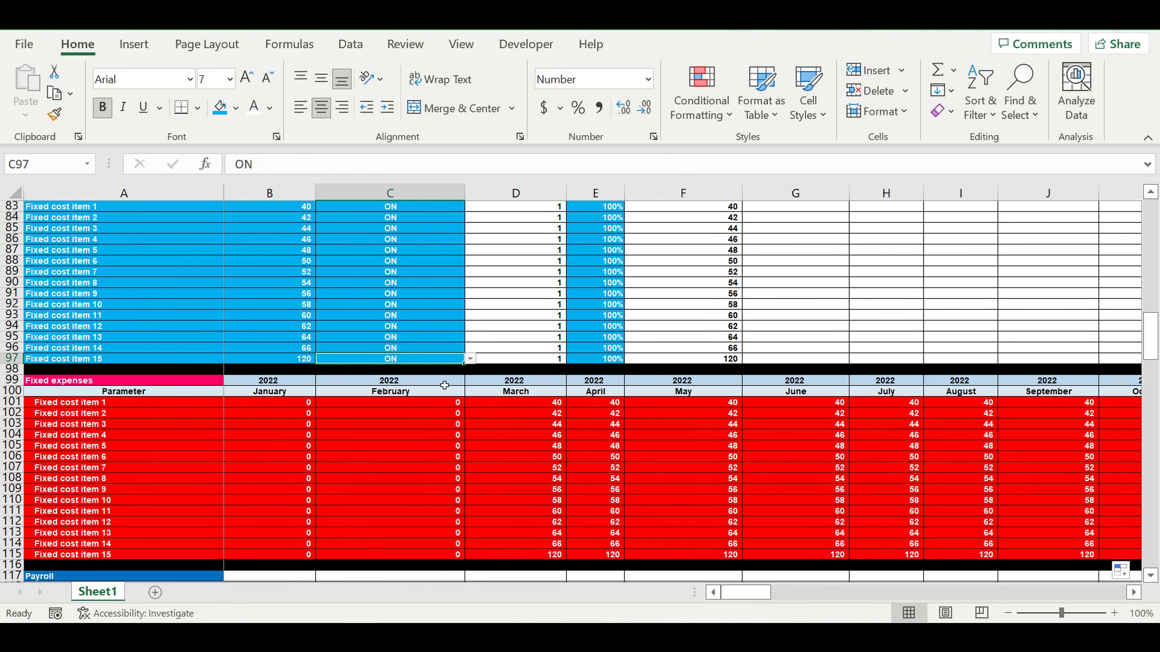
click(471, 360)
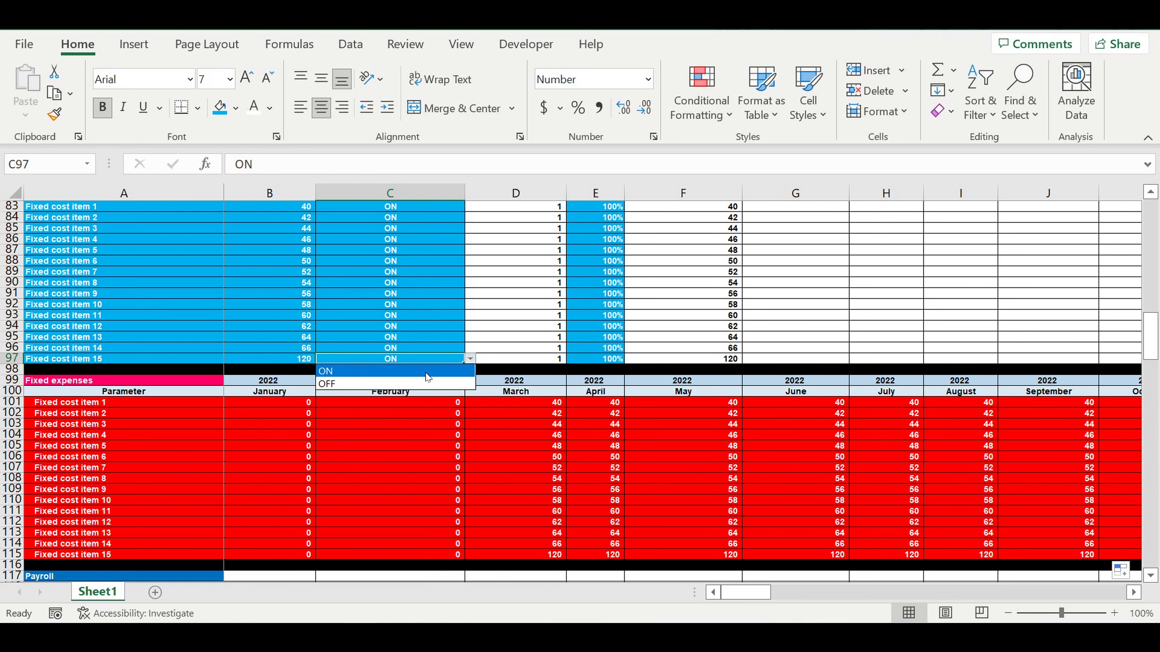
click(421, 383)
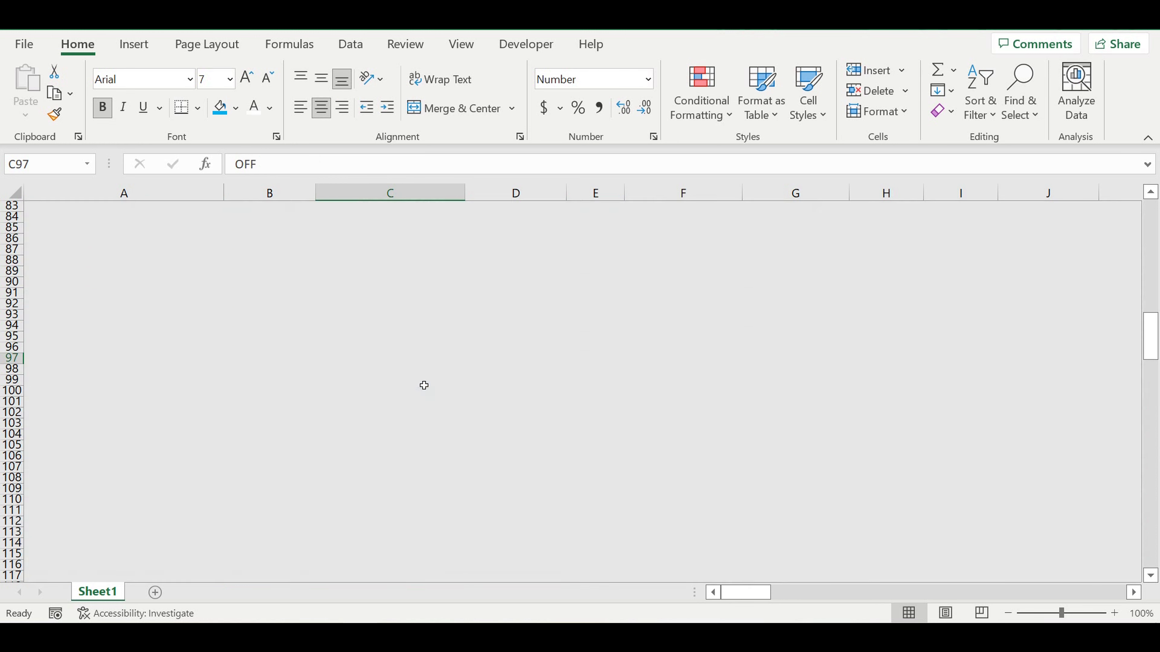
drag(828, 555, 1050, 567)
- Set the switch for Fixed cost item 15 in C97 back to ON
click(389, 360)
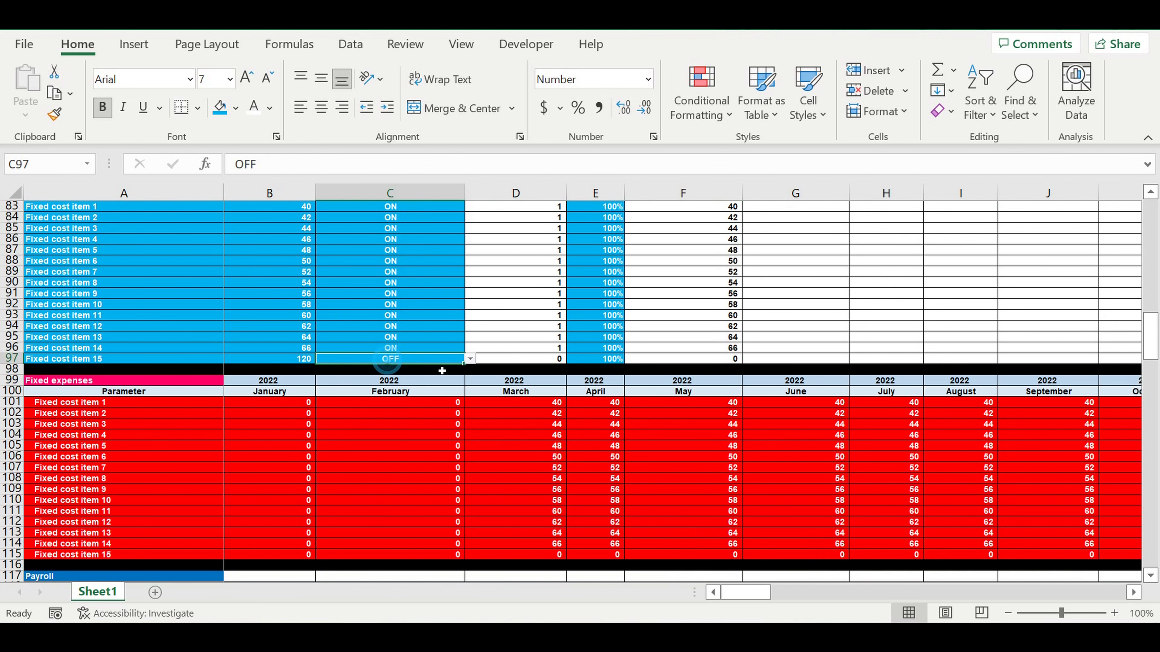
click(469, 358)
click(423, 373)
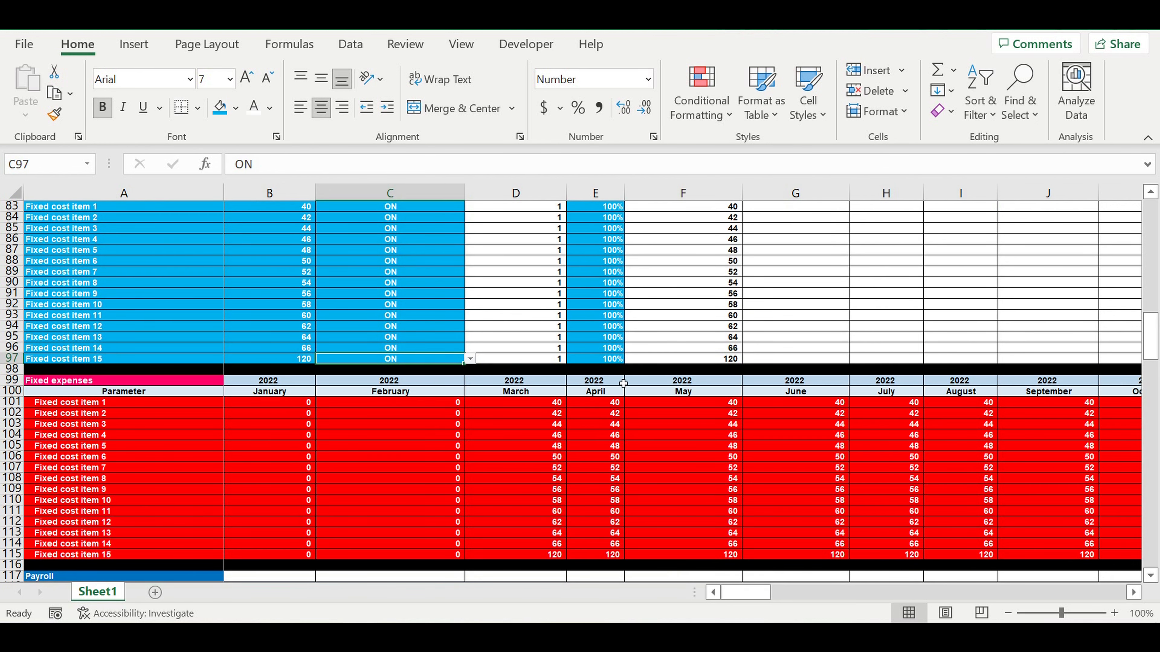
- Set the coefficient of Fixed cost item 15 in E97 to 20% and check its monthly values in row 115
click(603, 360)
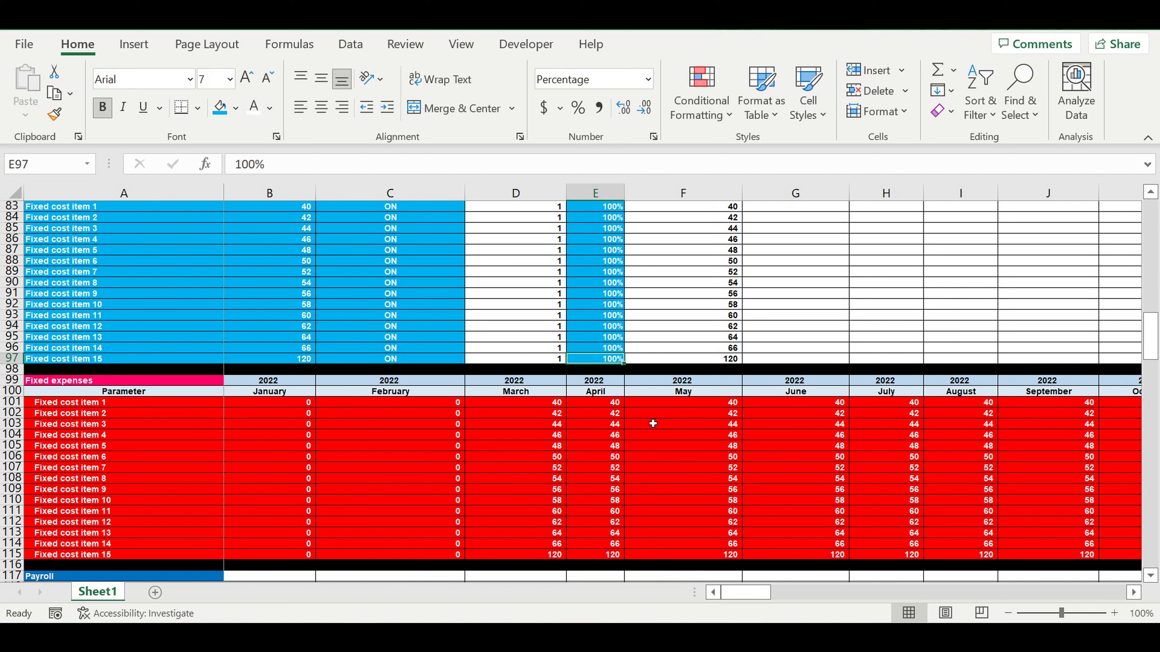
text(20)
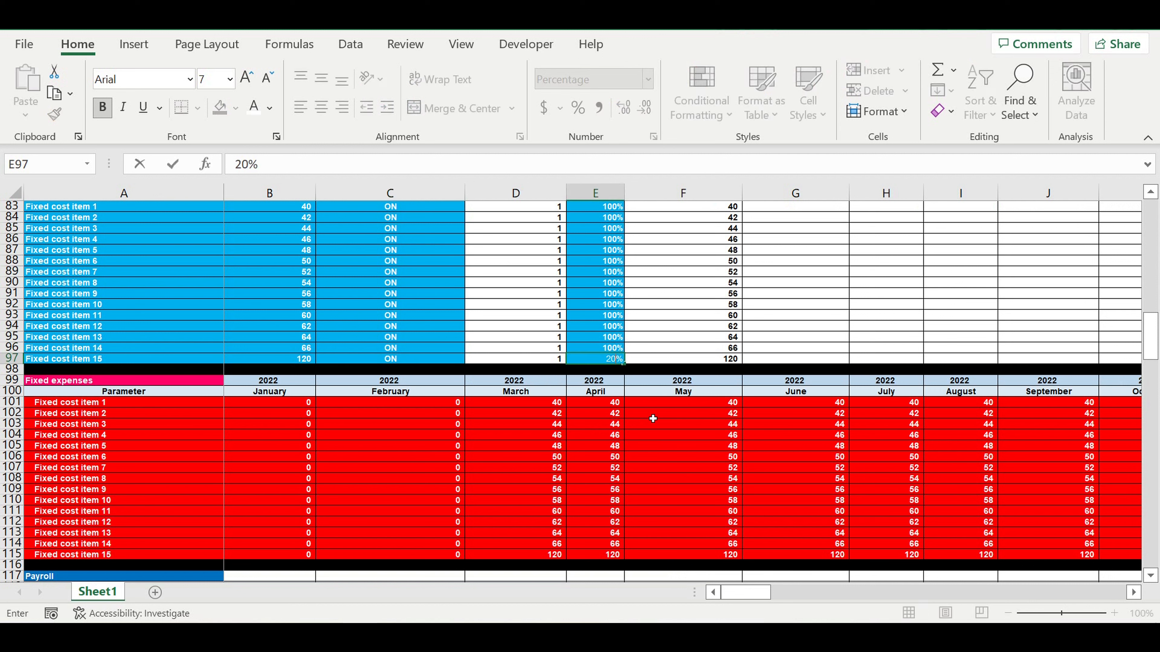
key(Return)
click(728, 555)
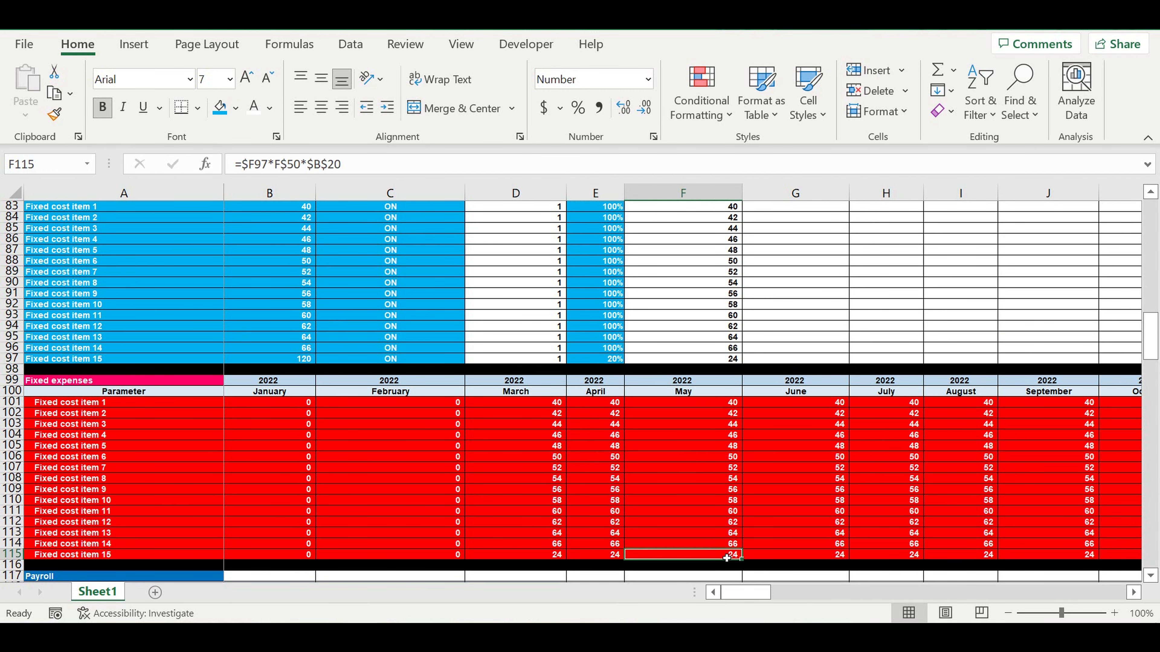
click(829, 556)
click(904, 556)
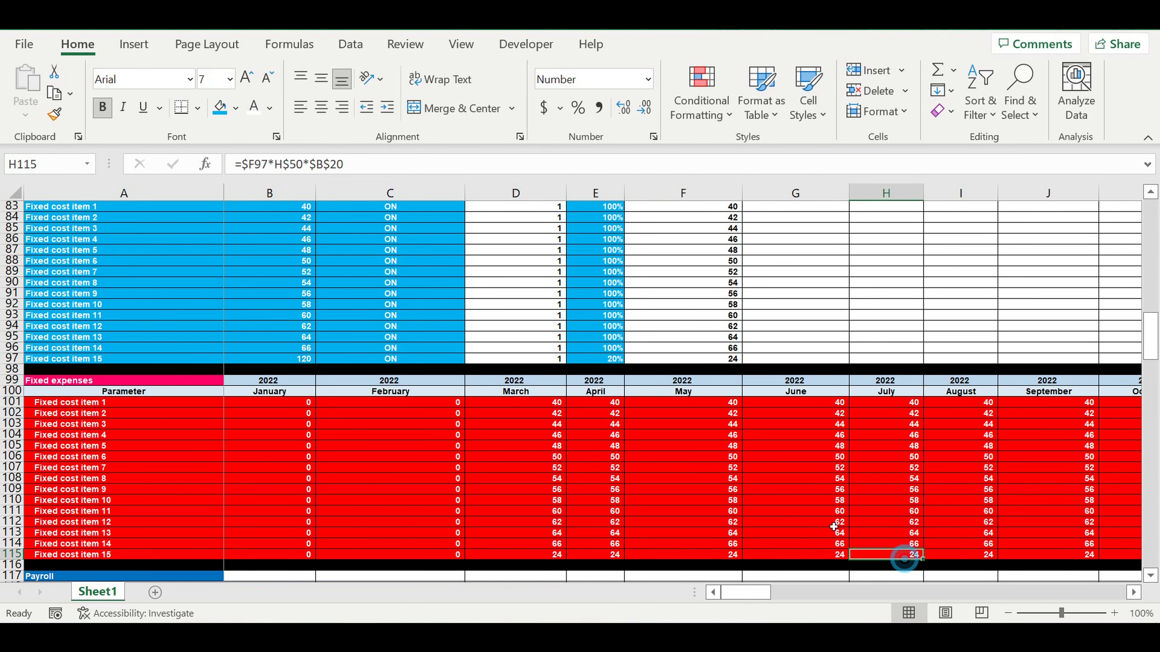
- Set the coefficient of Fixed cost item 15 in E97 to 300% and check its March value in D115
click(606, 359)
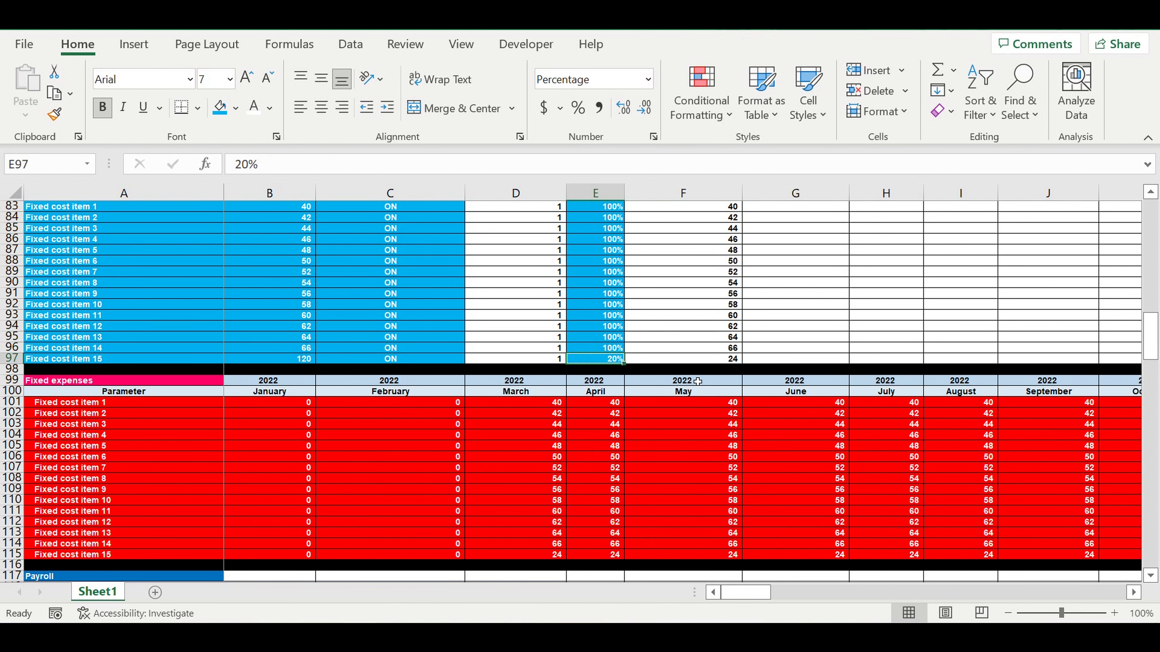
text(300)
key(Return)
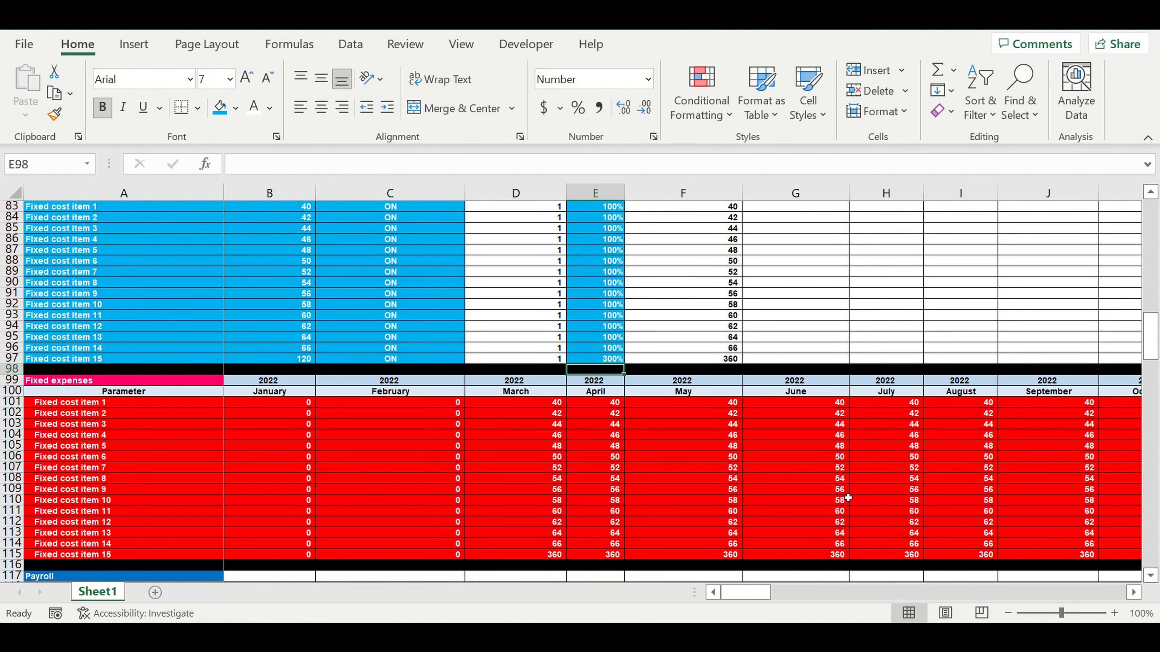
click(840, 491)
click(558, 556)
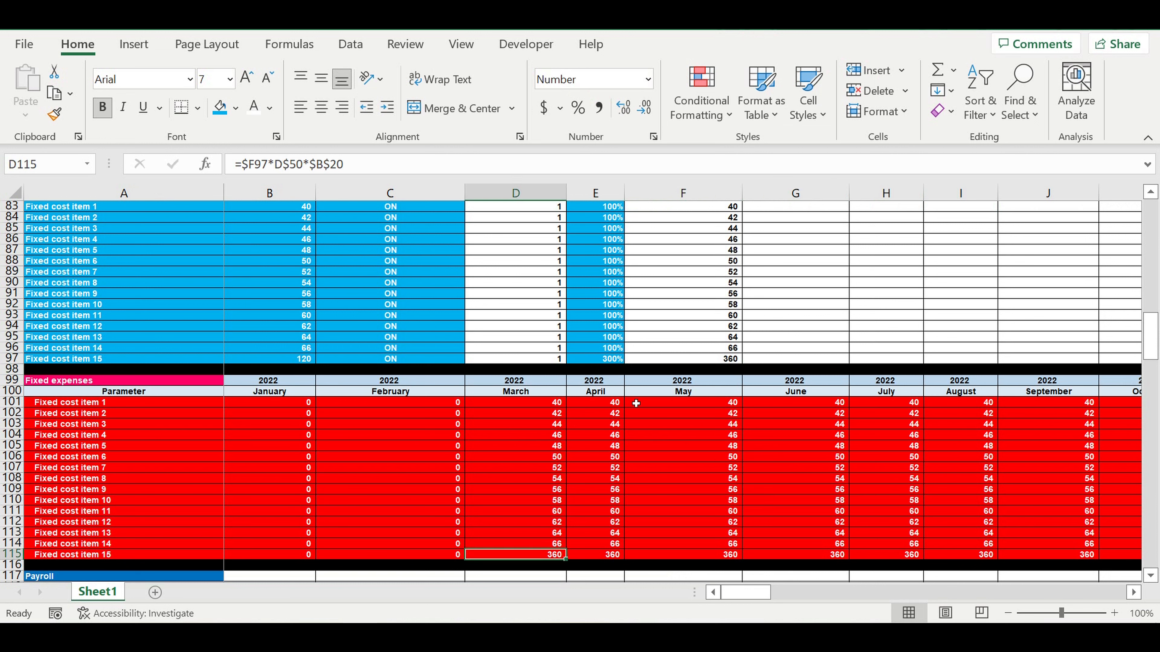
- Restore the coefficient of Fixed cost item 15 in E97 to 100%
click(616, 361)
text(100)
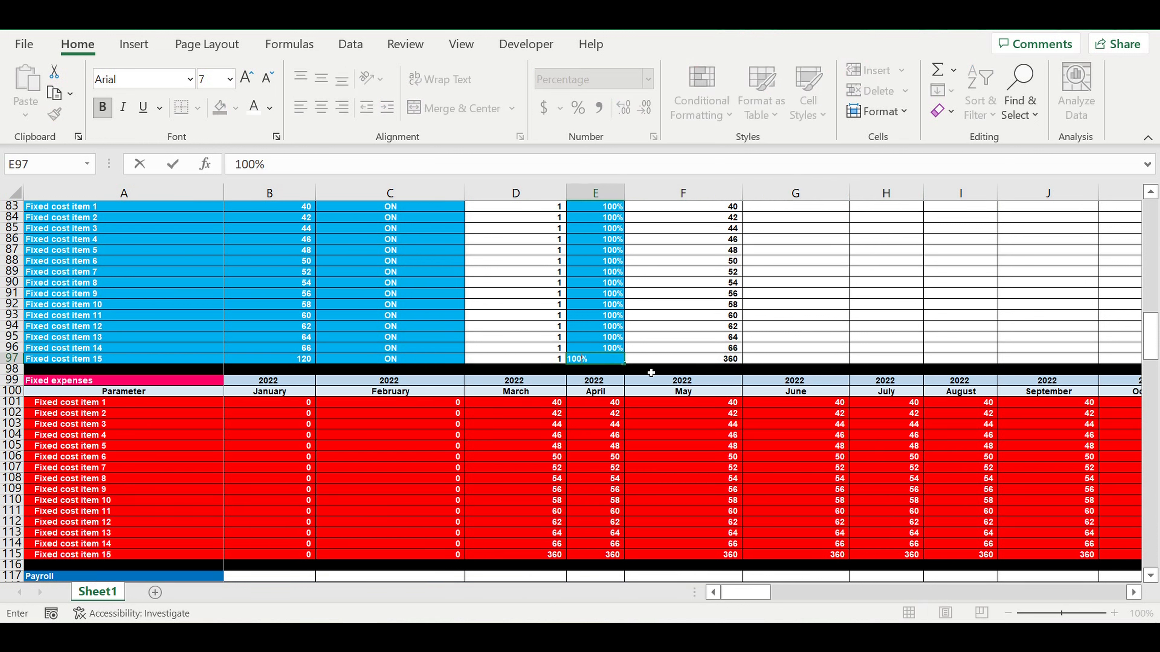
click(712, 436)
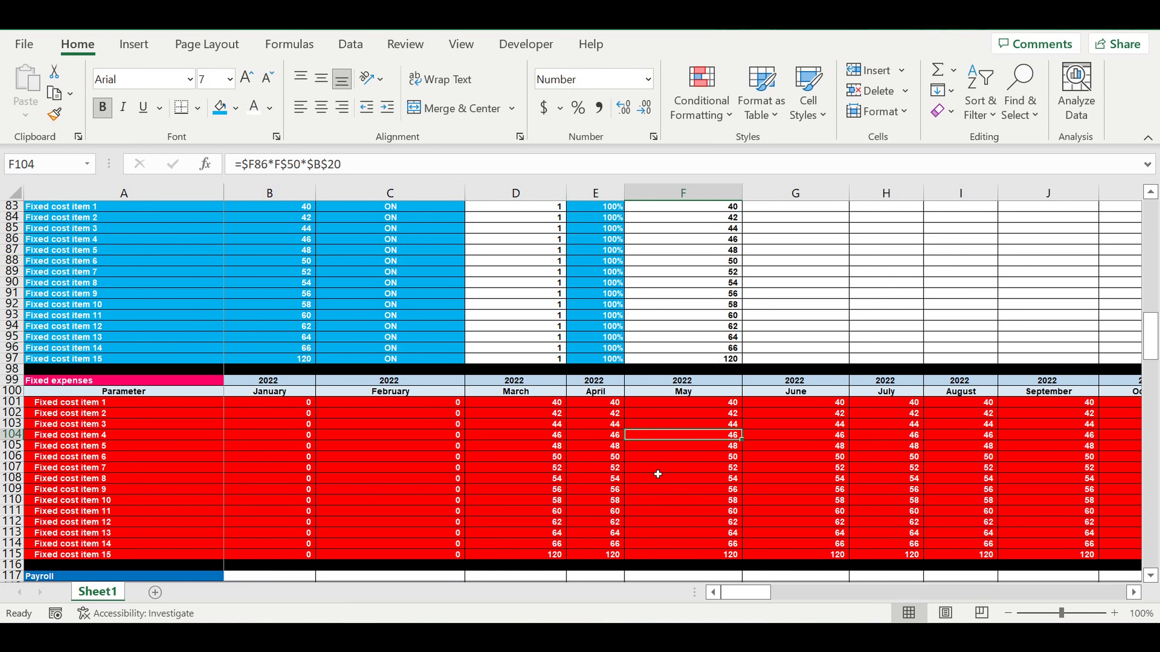
scroll(655, 465, up, 3)
scroll(656, 466, down, 5)
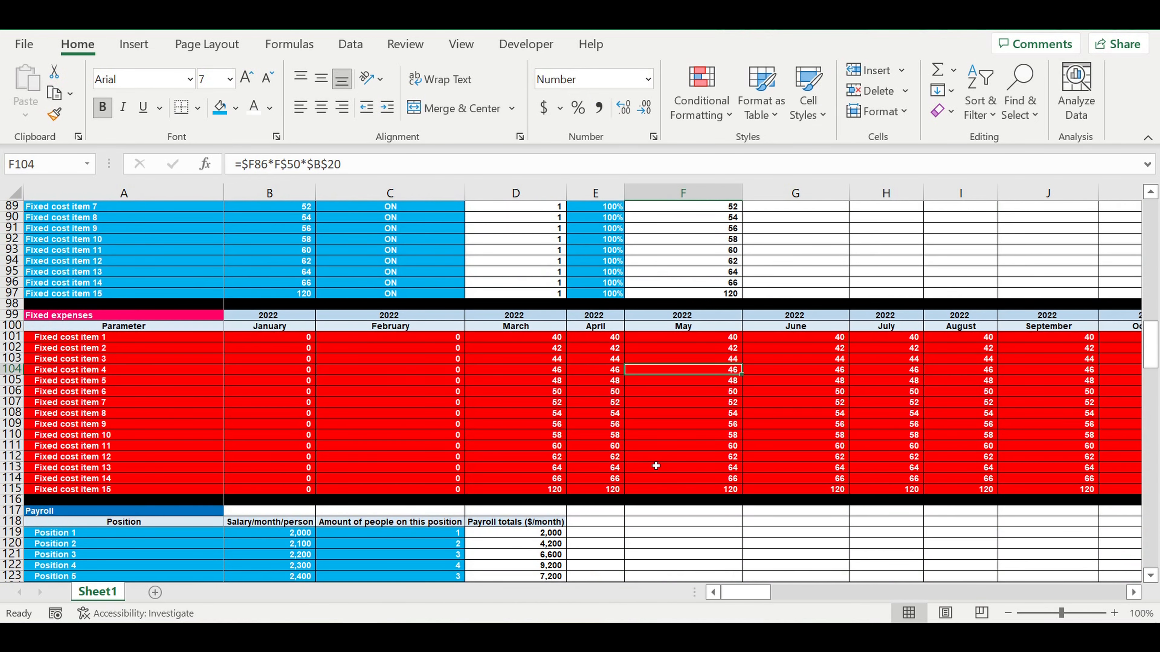
drag(598, 264, 605, 303)
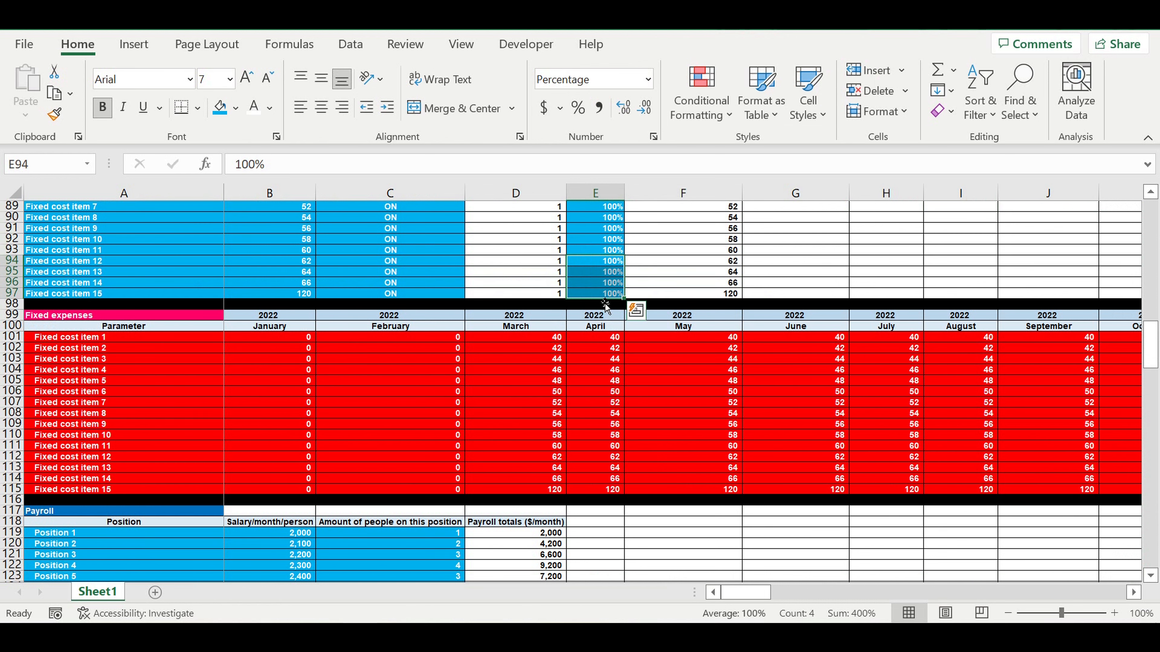
scroll(508, 370, down, 4)
scroll(508, 370, down, 1)
scroll(518, 360, up, 5)
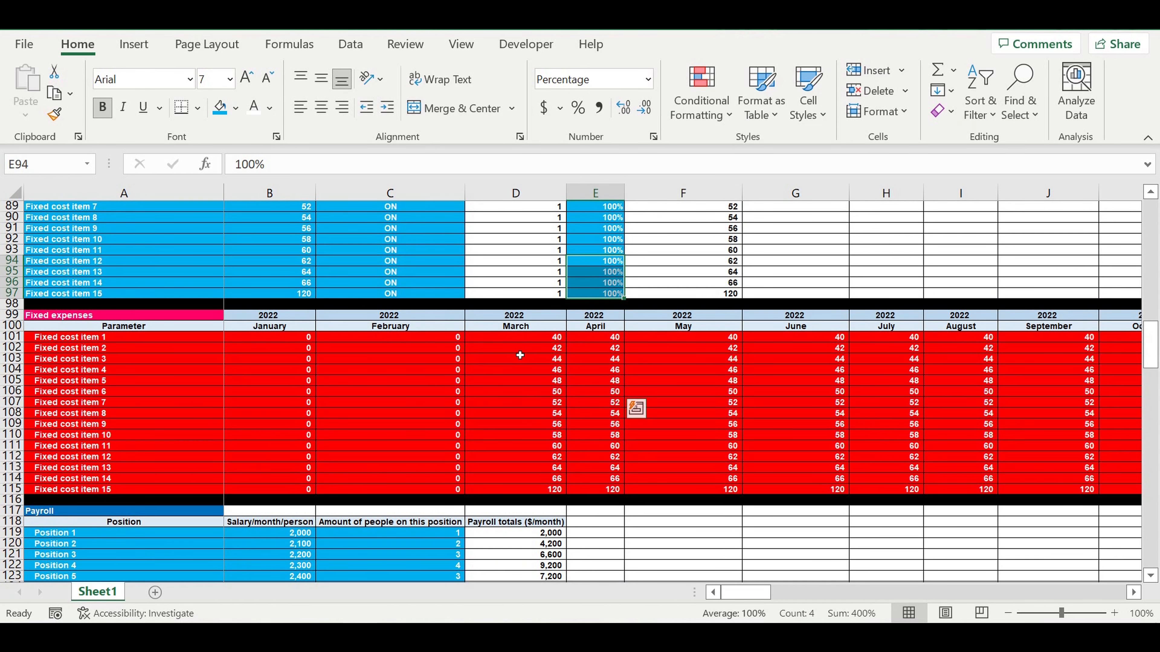
- Copy the On/OFF, COEFF and Final value block C82:F86 from the Fixed expenses table
scroll(519, 356, up, 7)
drag(370, 361, 678, 402)
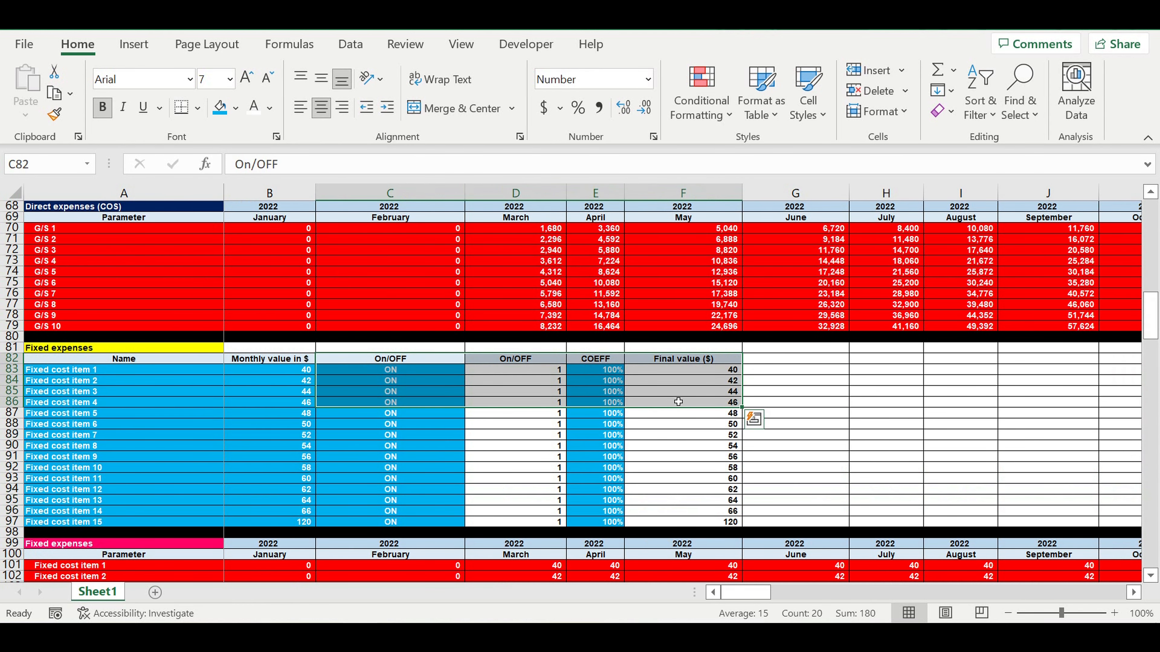
key(ctrl+c)
- Look over the fixed expense inputs, the monthly fixed expense rows and the Payroll section beneath them
ctrl+scroll(679, 403, down, 1)
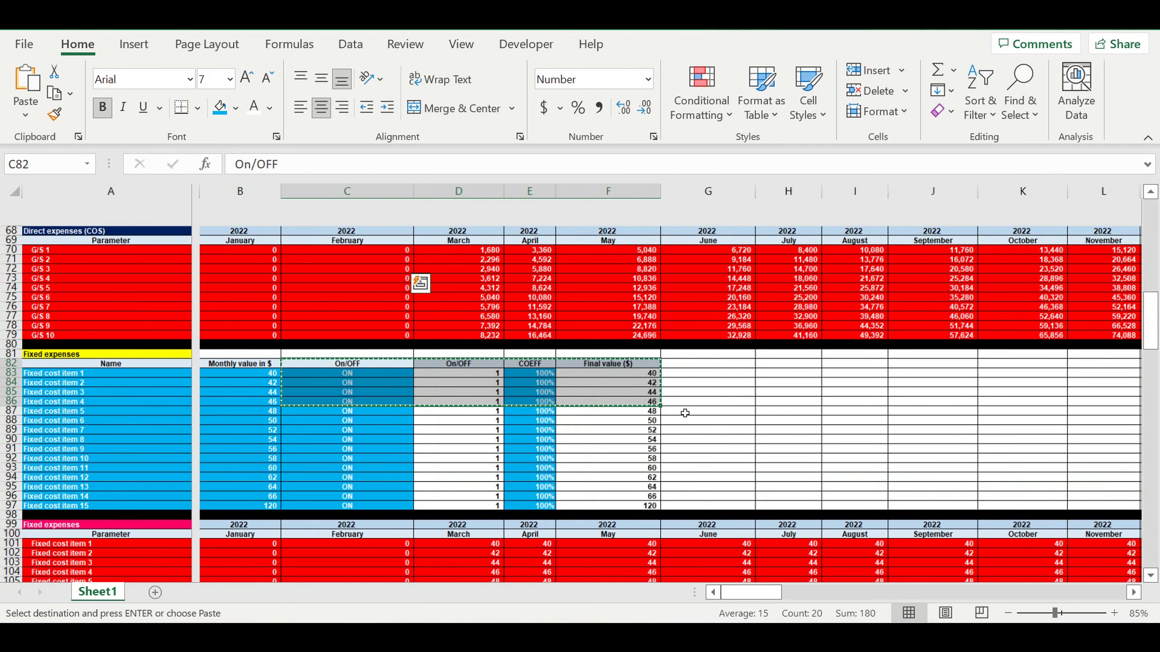
ctrl+scroll(681, 406, down, 2)
click(684, 425)
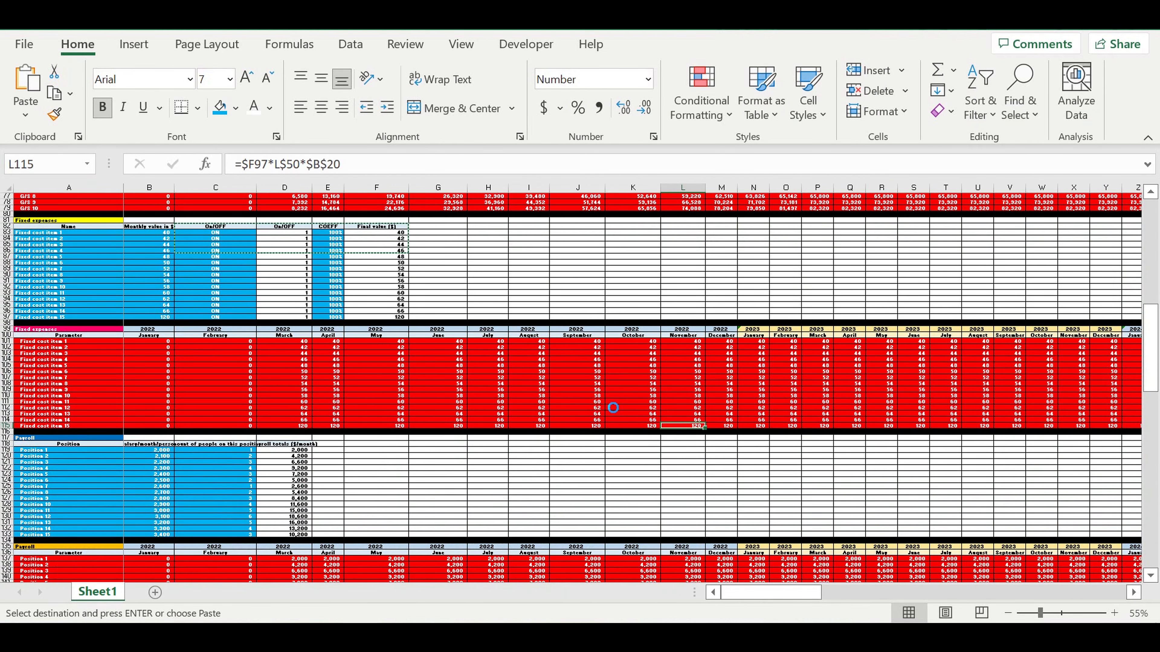
ctrl+scroll(613, 408, up, 4)
ctrl+scroll(607, 402, down, 2)
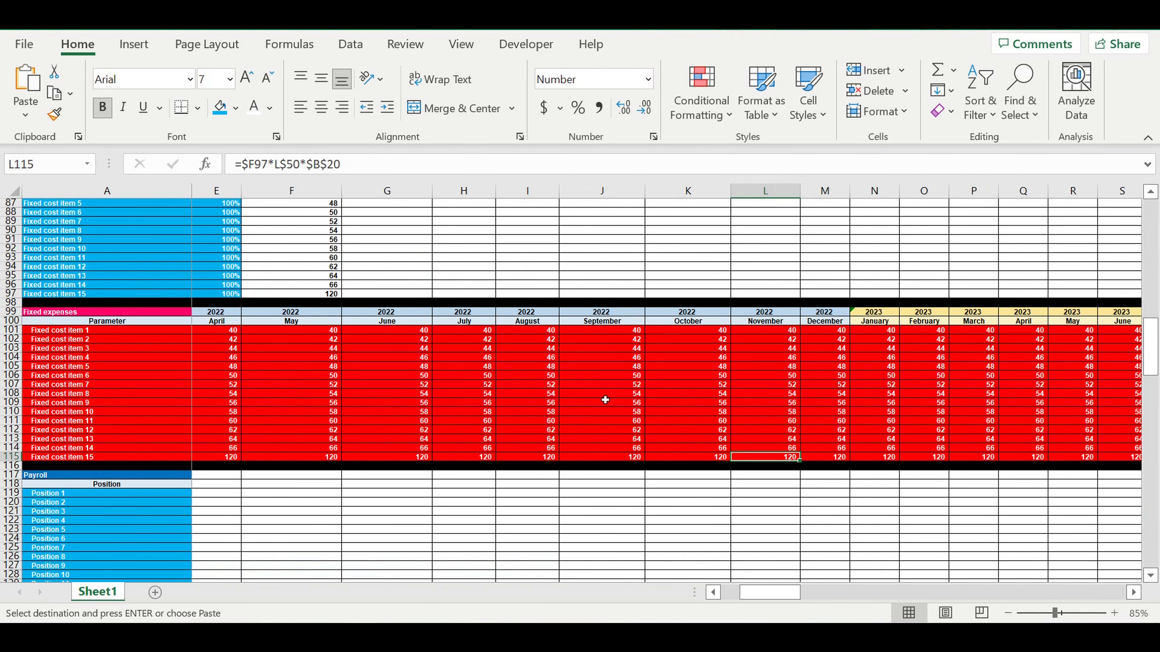
scroll(605, 400, up, 1)
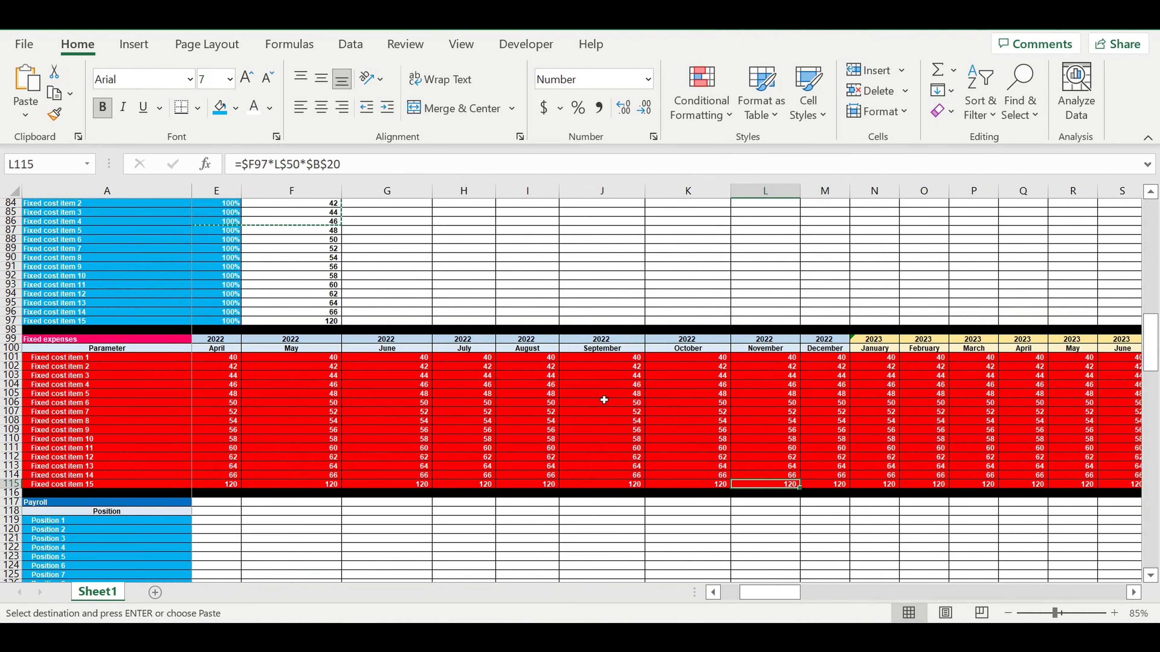
ctrl+scroll(605, 400, up, 1)
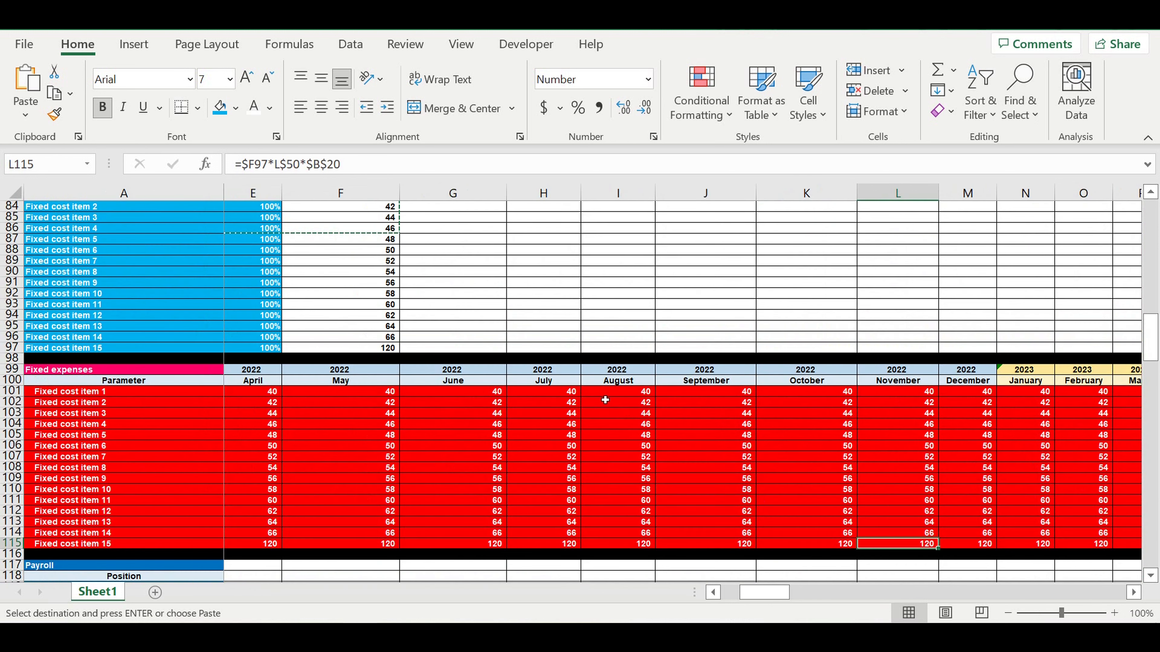
scroll(600, 416, down, 3)
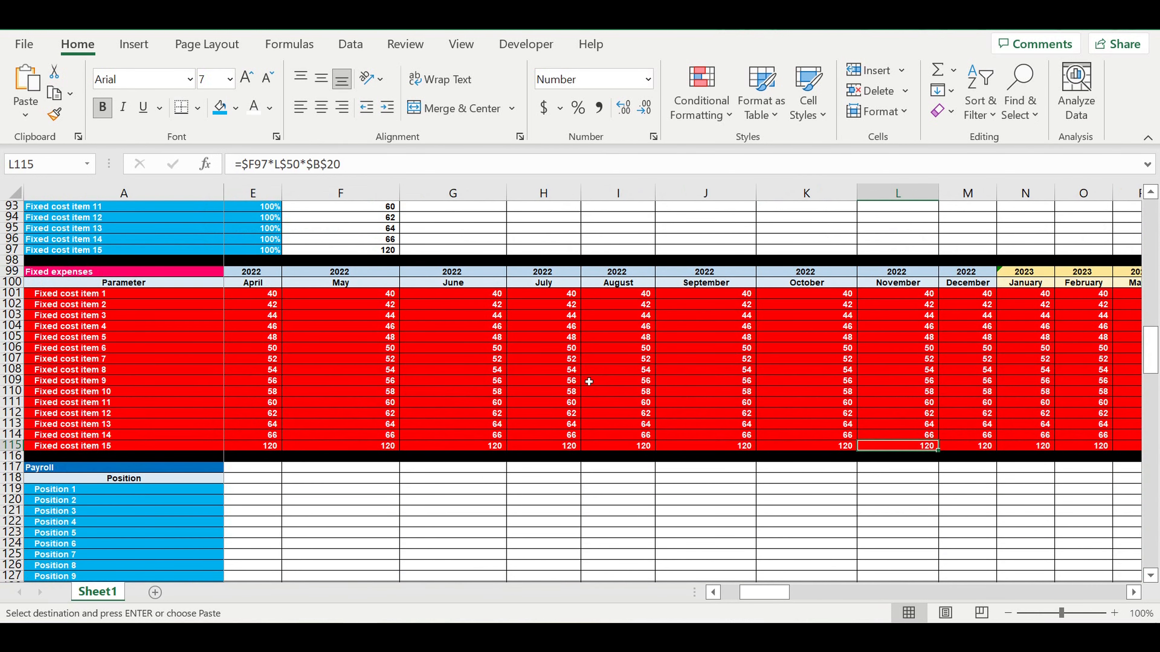
scroll(580, 381, up, 7)
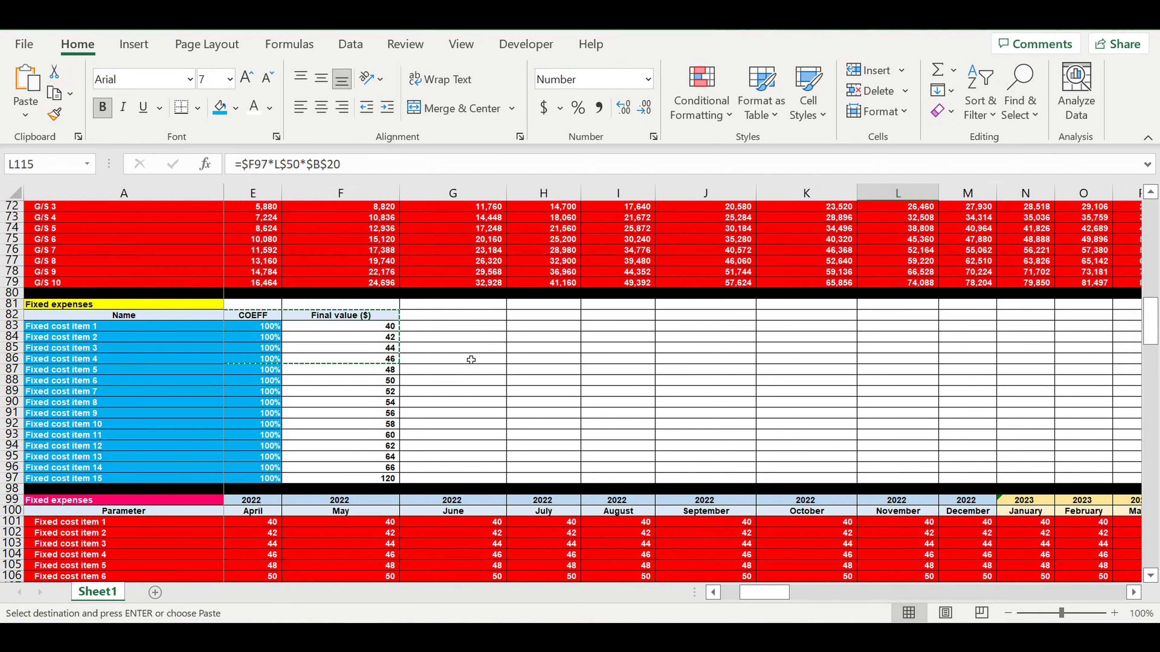
scroll(479, 354, up, 3)
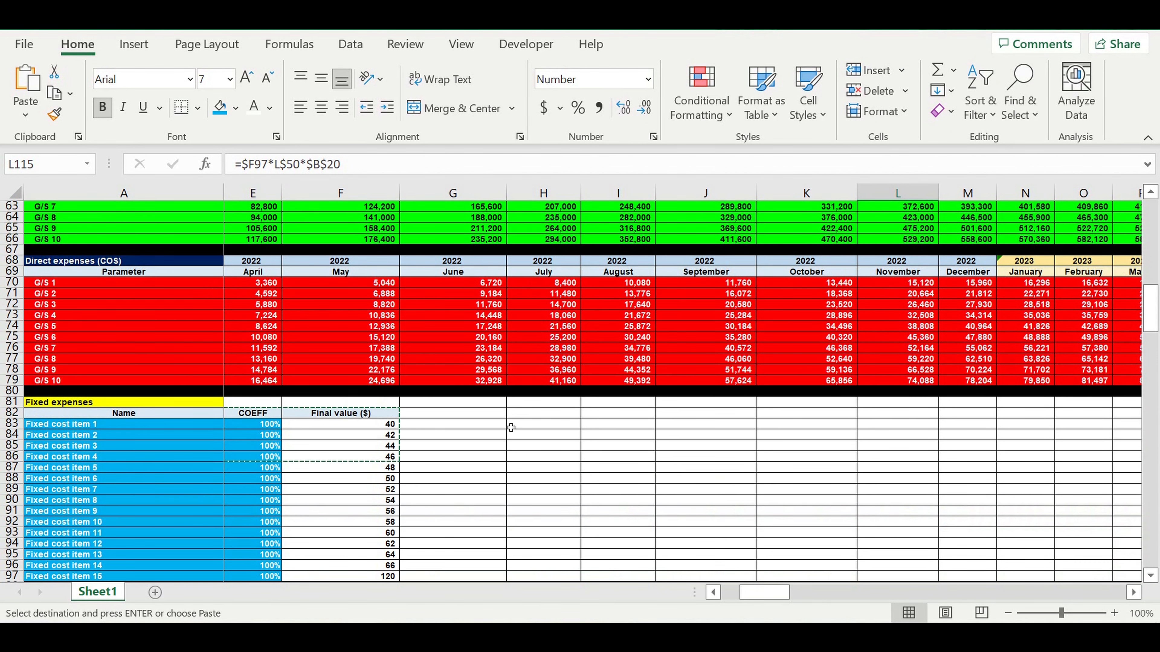
scroll(510, 425, down, 3)
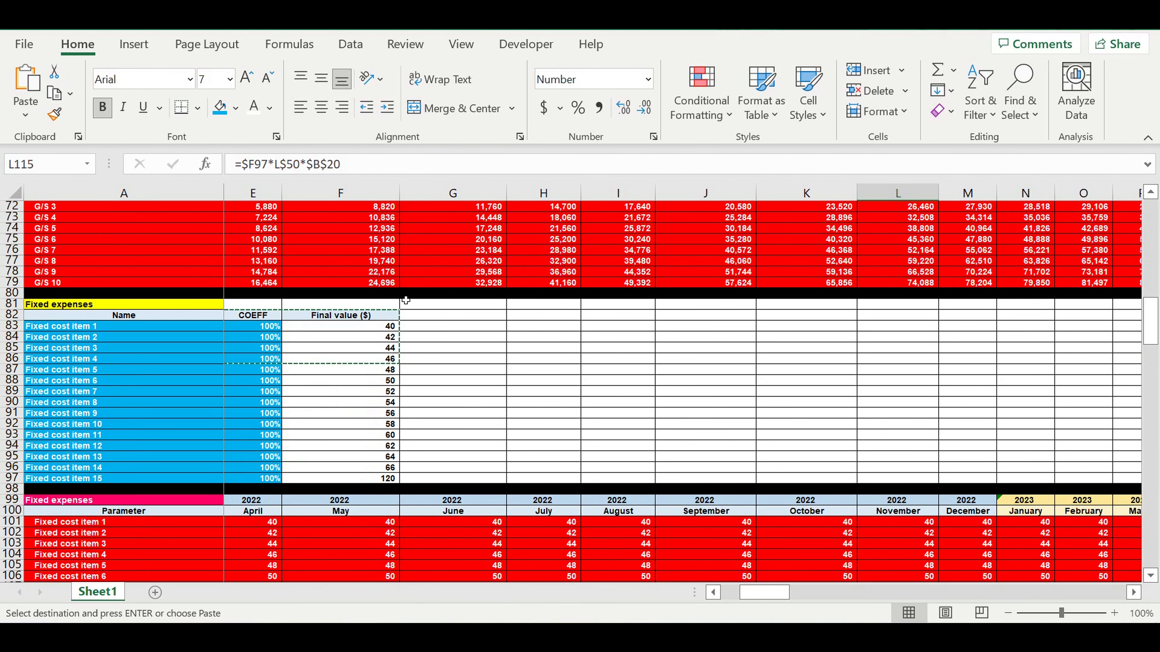
scroll(440, 382, down, 4)
scroll(443, 396, down, 4)
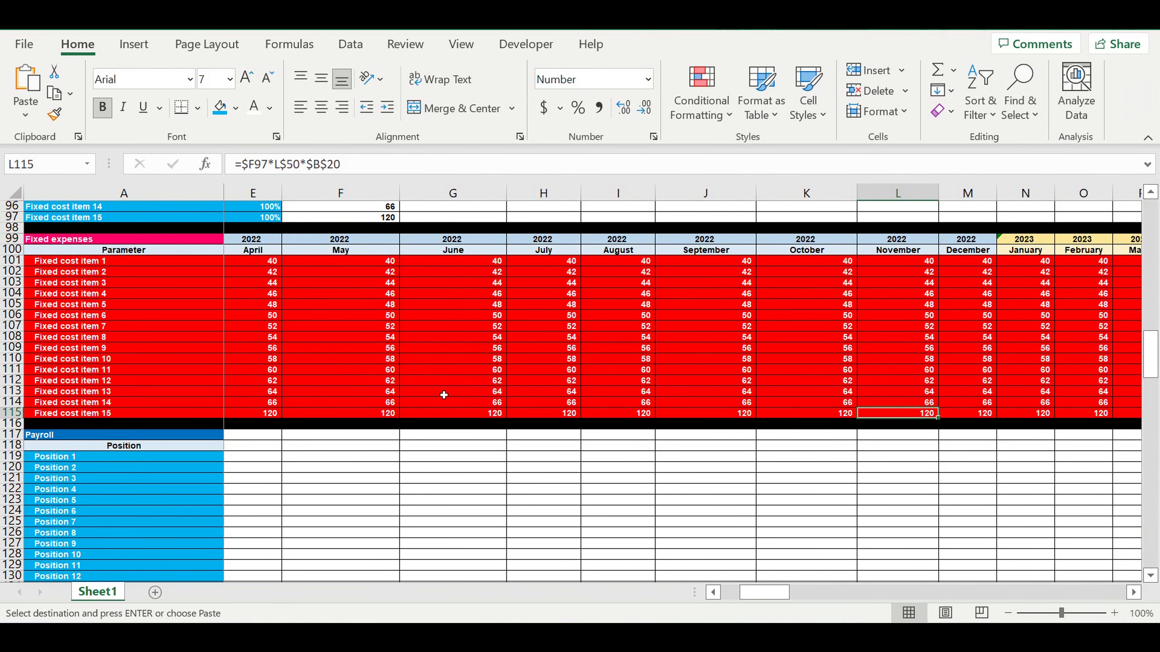
- Paste the copied On/OFF, COEFF and Final value block into the Payroll table starting at E118
drag(772, 592, 681, 592)
click(596, 447)
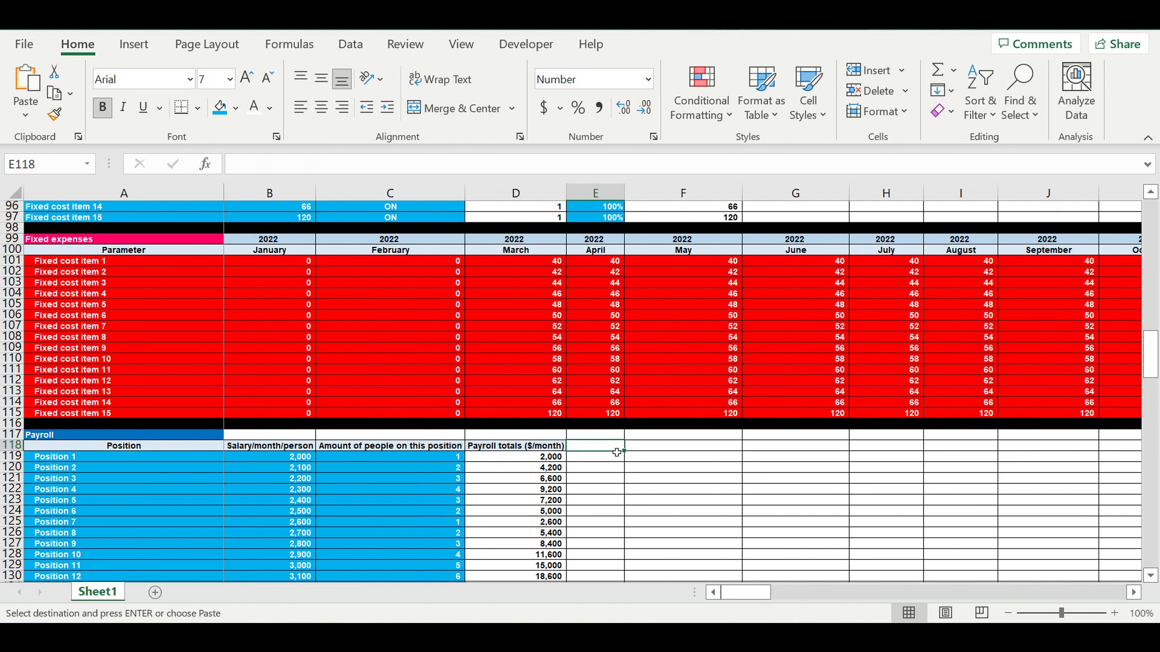
key(ctrl+v)
- Check the pasted Position 1 formulas for the On/OFF switch in F119 and the final value in H119
click(724, 458)
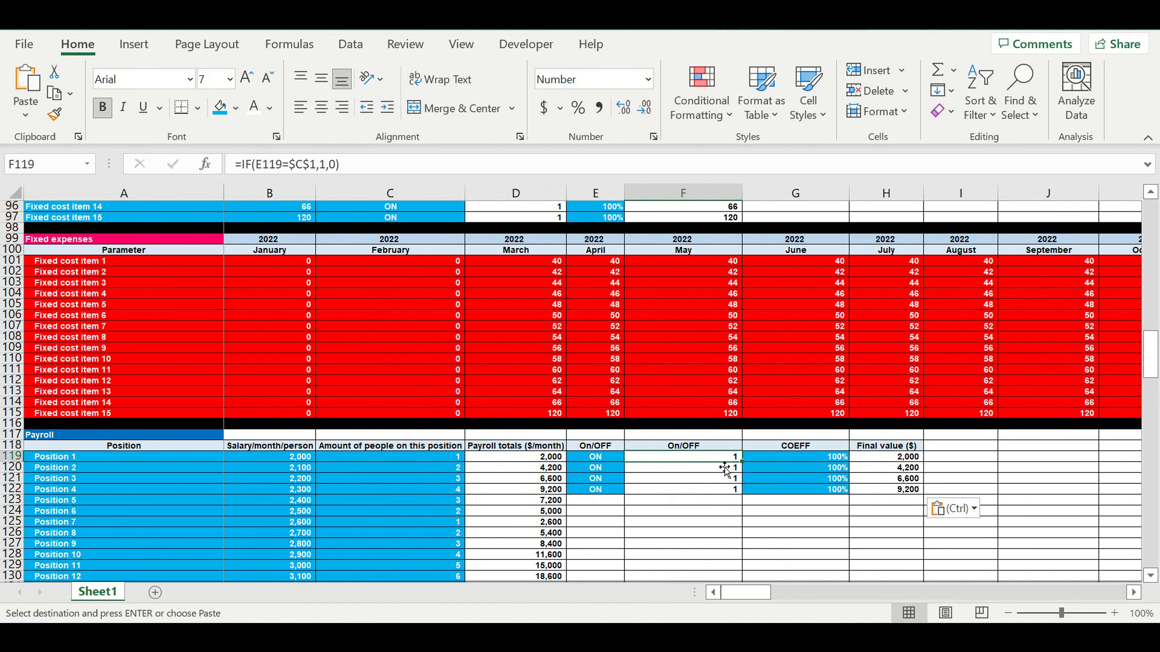
click(884, 458)
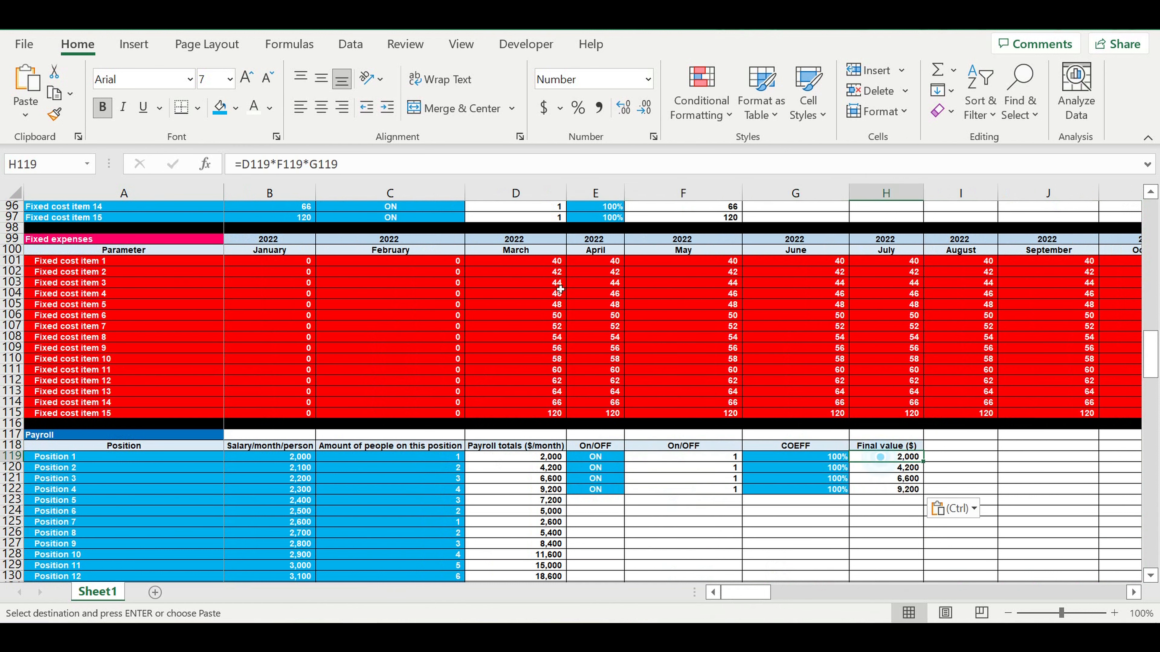
click(405, 165)
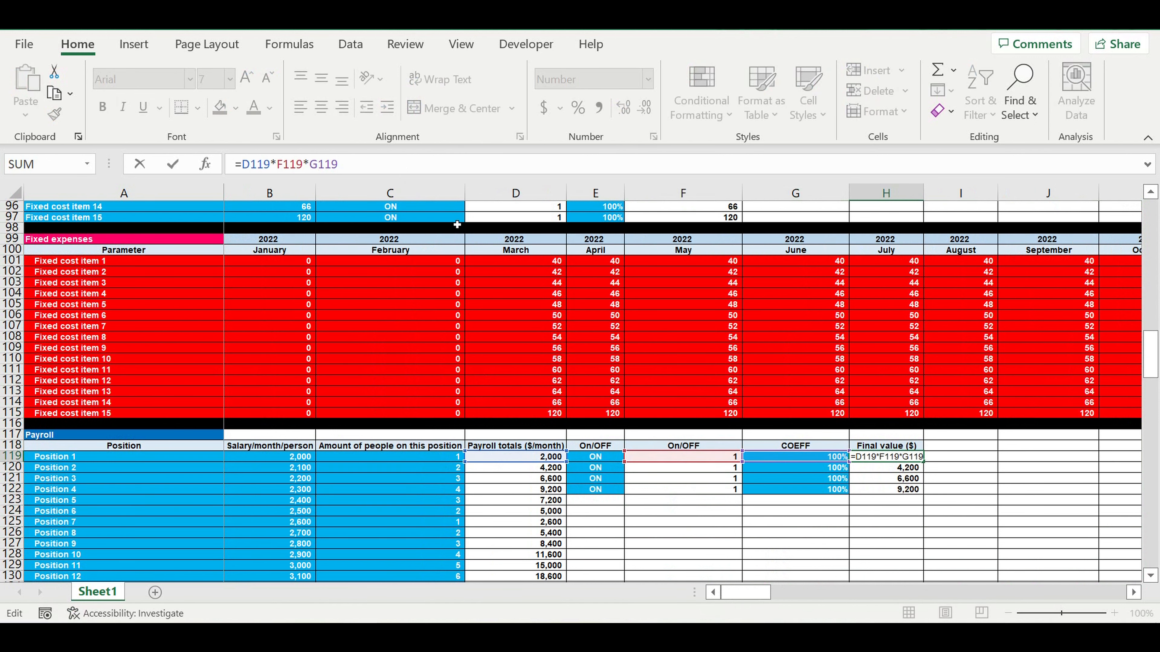
key(Return)
scroll(585, 378, down, 2)
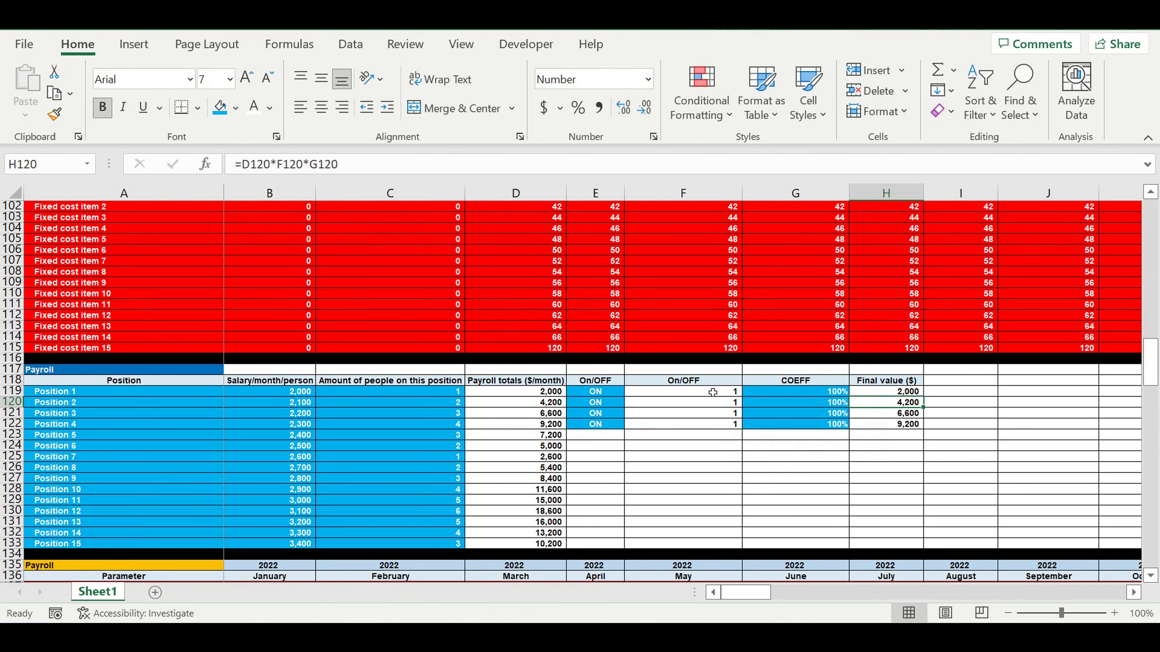
click(592, 391)
click(701, 392)
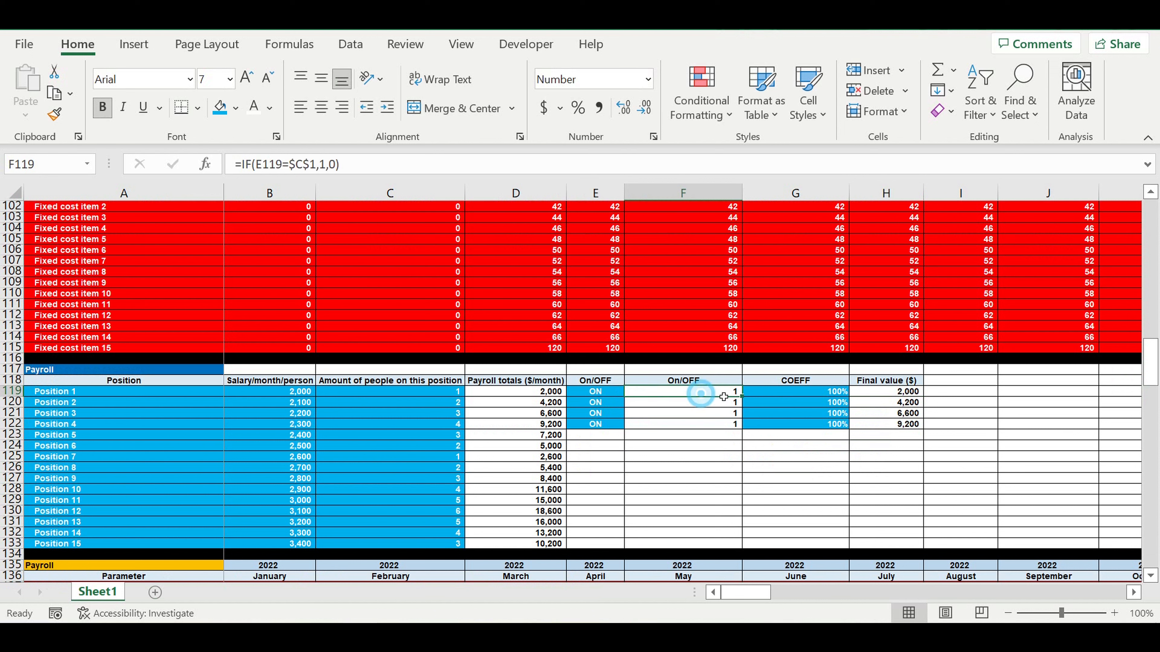
double_click(886, 392)
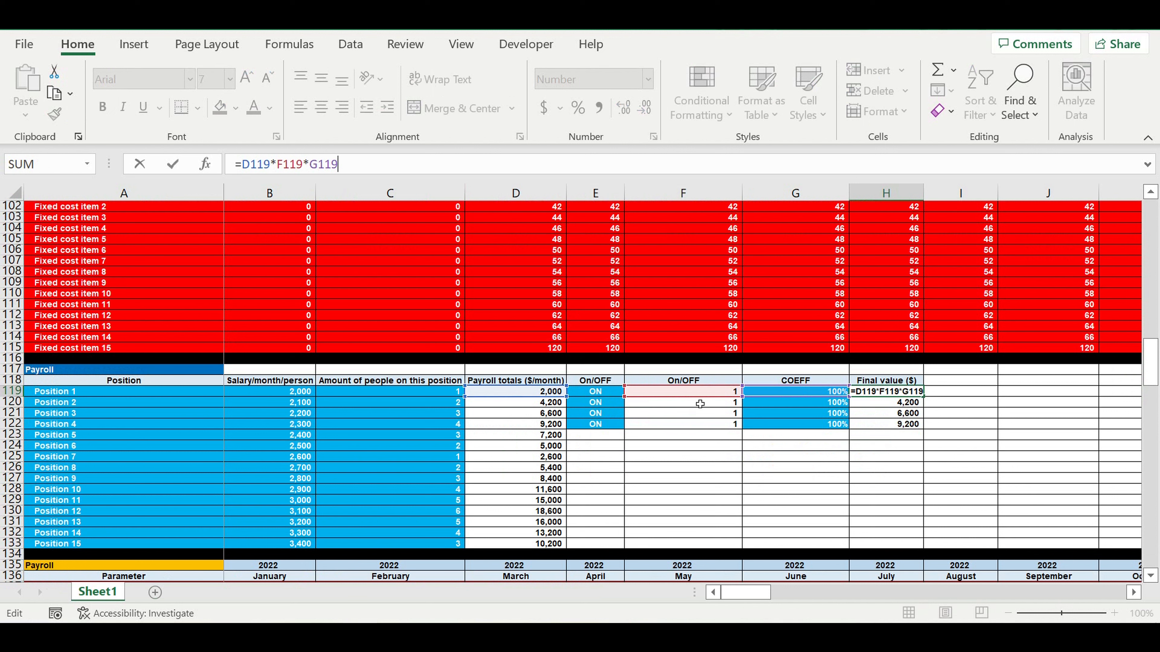
key(Return)
- Fill the Payroll On/OFF, COEFF and Final value columns down to Position 15, with every coefficient at 100%
drag(608, 402, 930, 422)
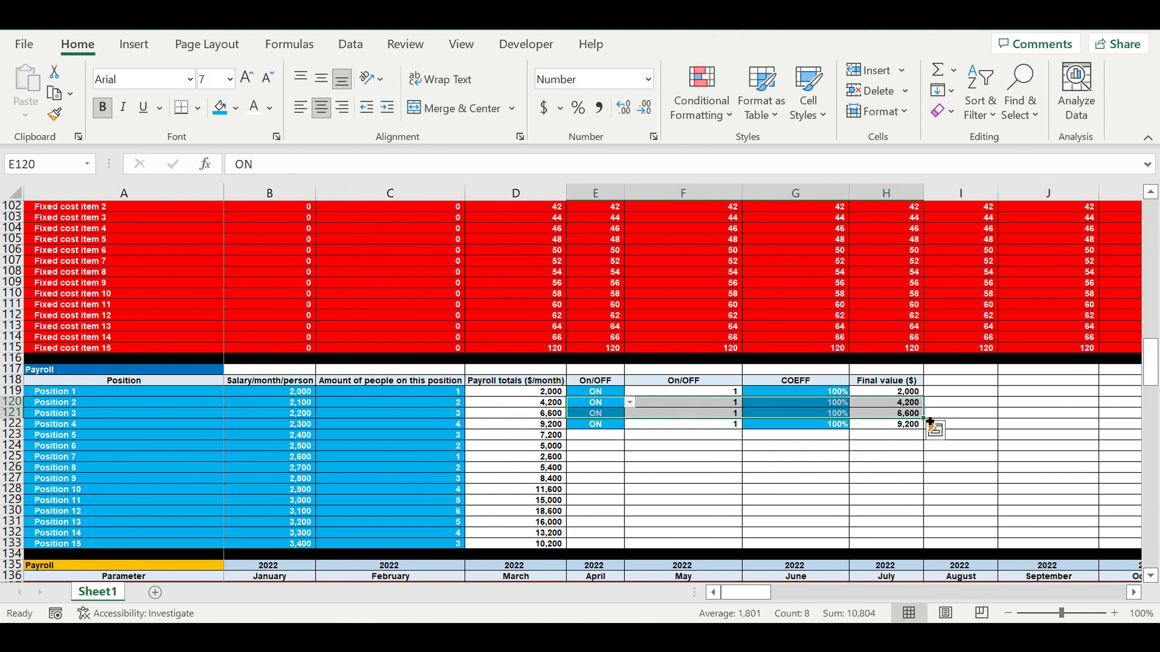
drag(593, 413, 923, 549)
click(977, 480)
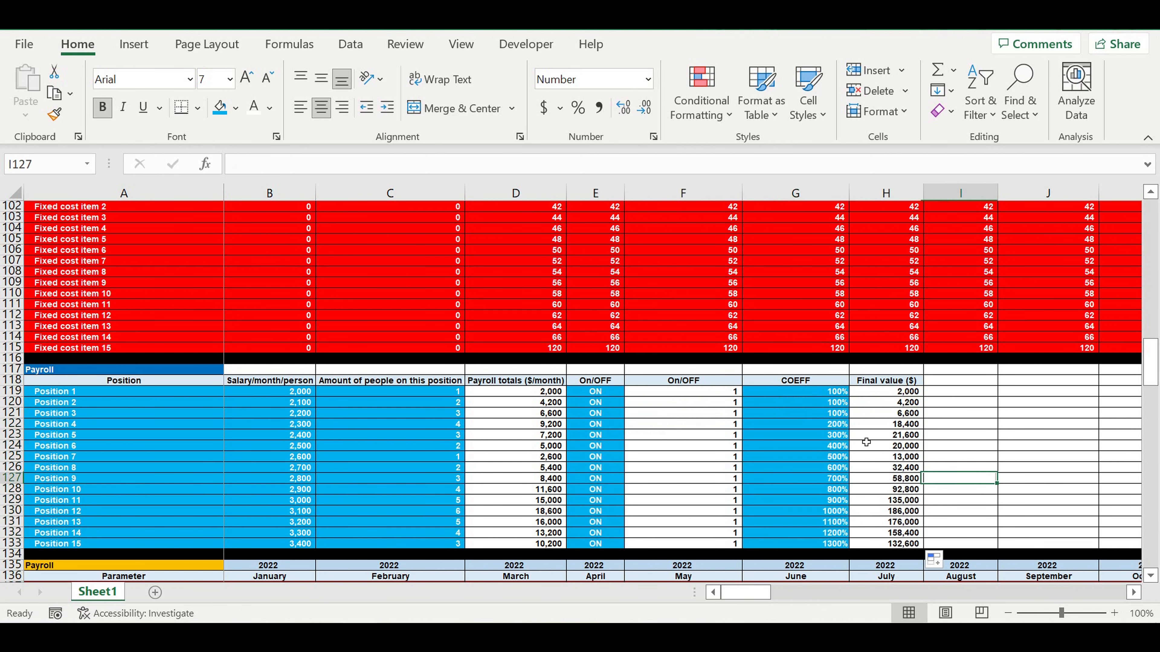
drag(862, 503, 855, 549)
click(782, 492)
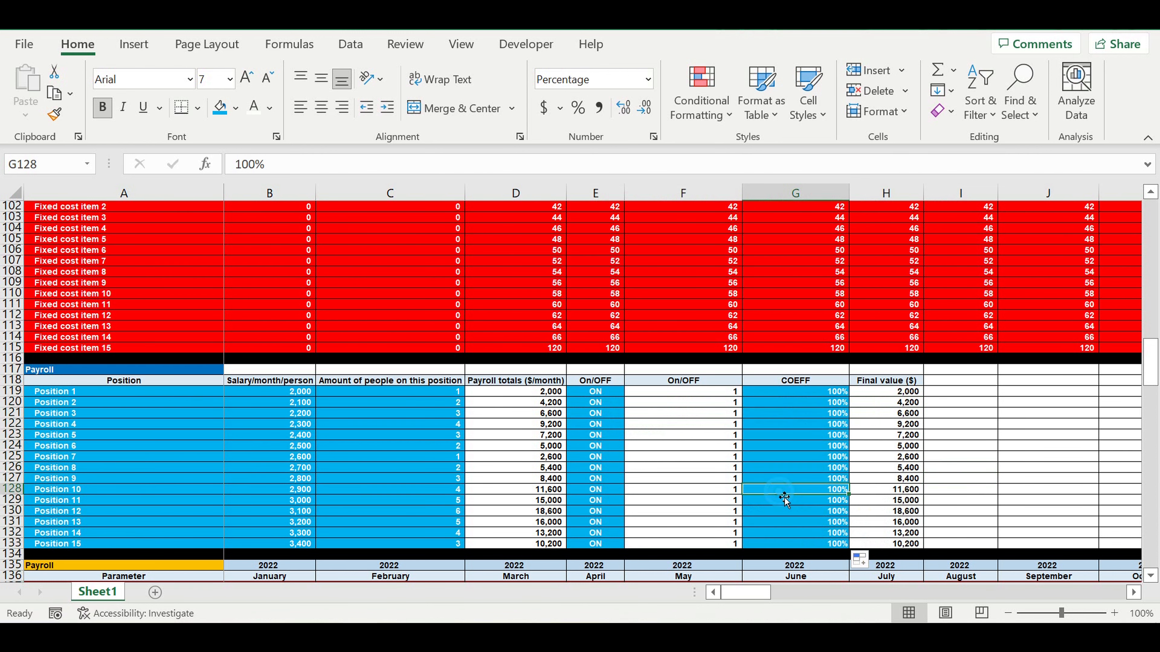
- Change the January formula of Position 1 in B137 to =$H119*B$50*$B$21
scroll(796, 467, down, 5)
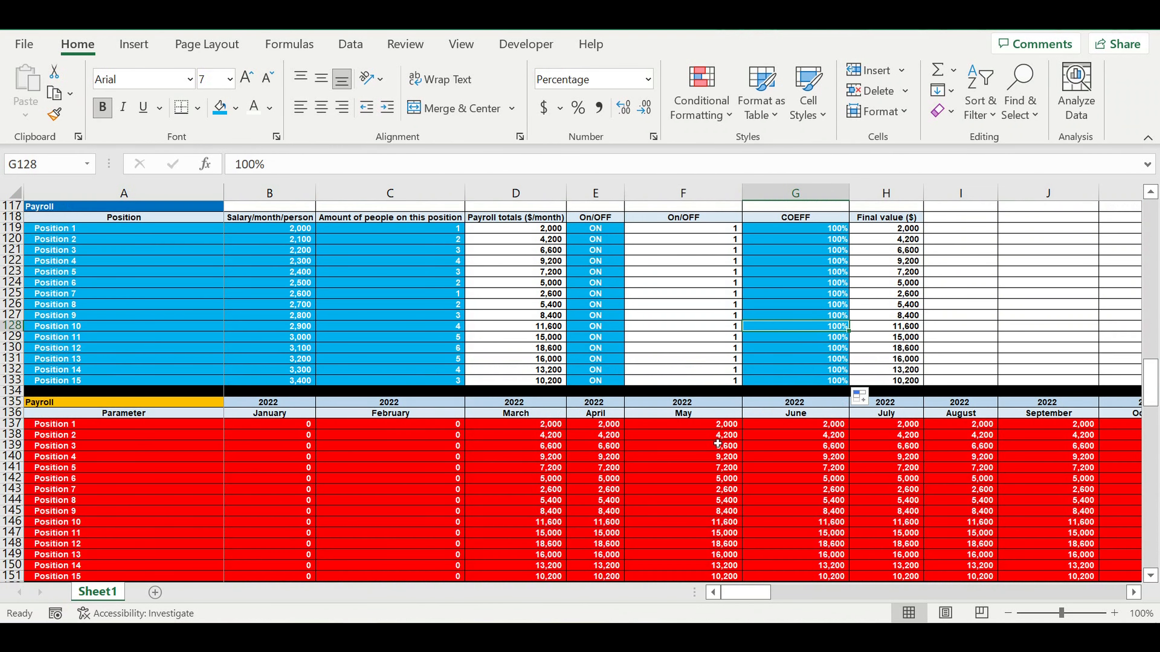
click(267, 424)
click(371, 175)
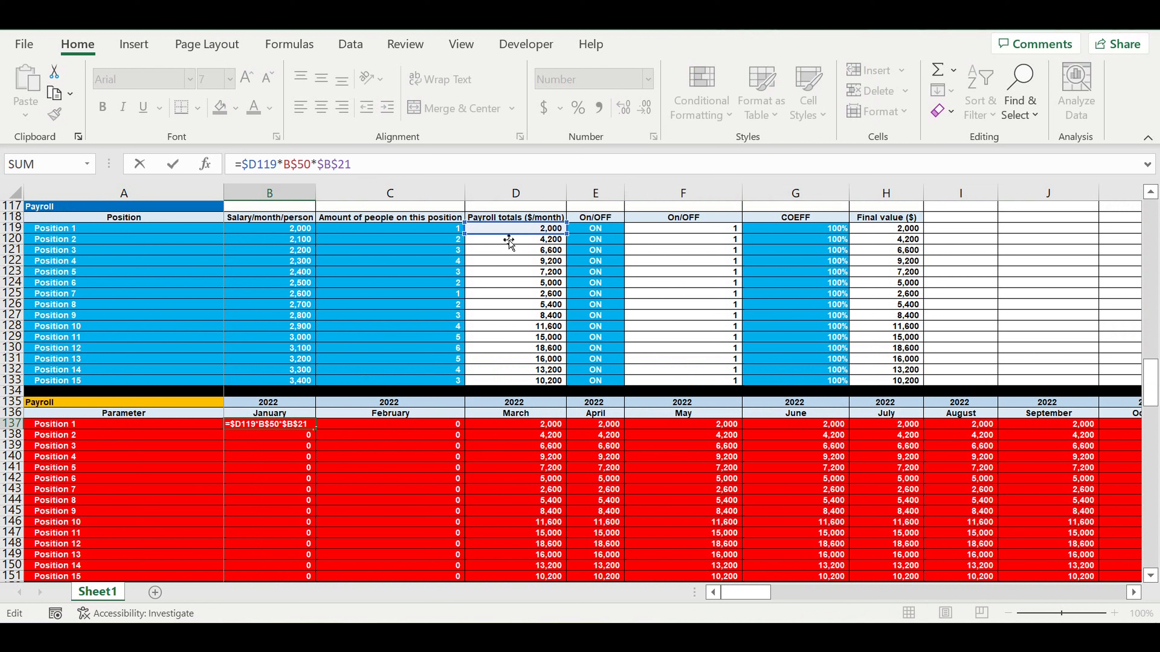
drag(506, 234, 888, 235)
key(Return)
- Fill the B137 payroll formula down to Position 15 and across all months to December 2031
click(293, 424)
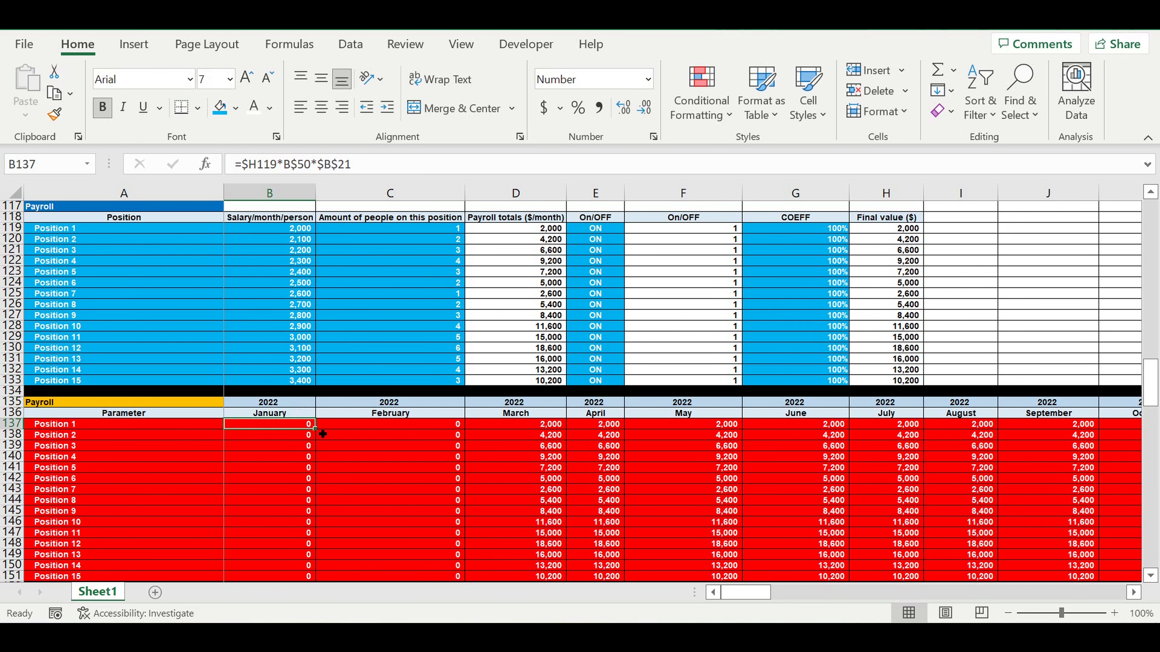
drag(322, 434, 585, 394)
click(649, 392)
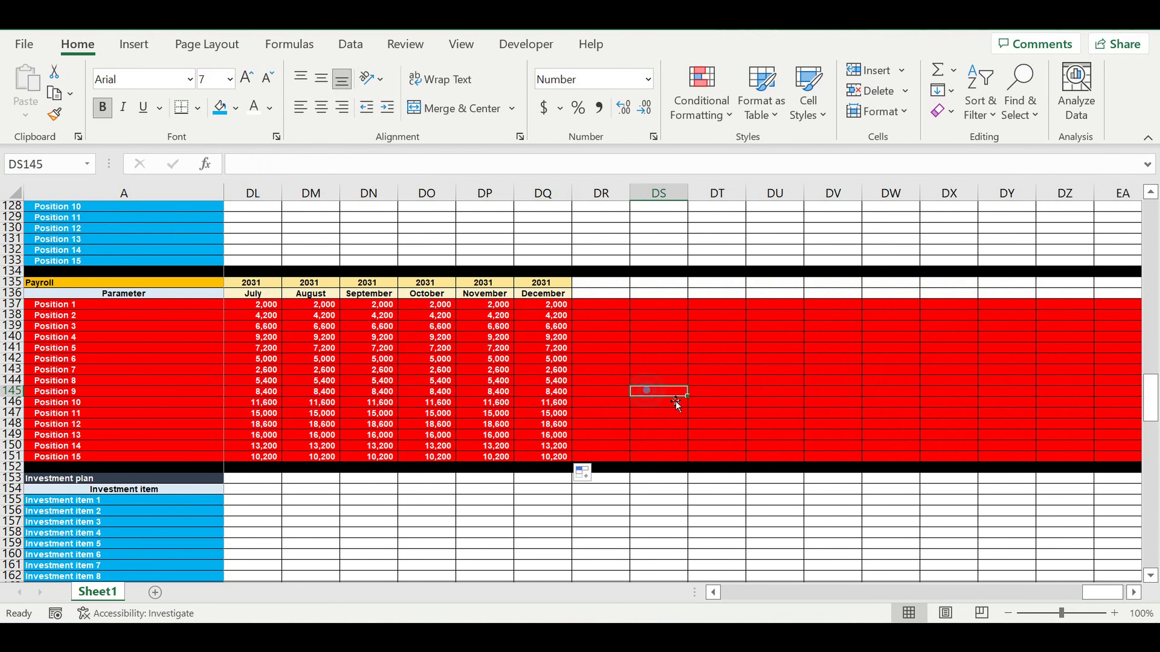
drag(1094, 592, 1093, 592)
click(720, 424)
- Copy the On/OFF, COEFF and Final value block E118:H121 into the Investment plan table at E154
scroll(620, 333, up, 4)
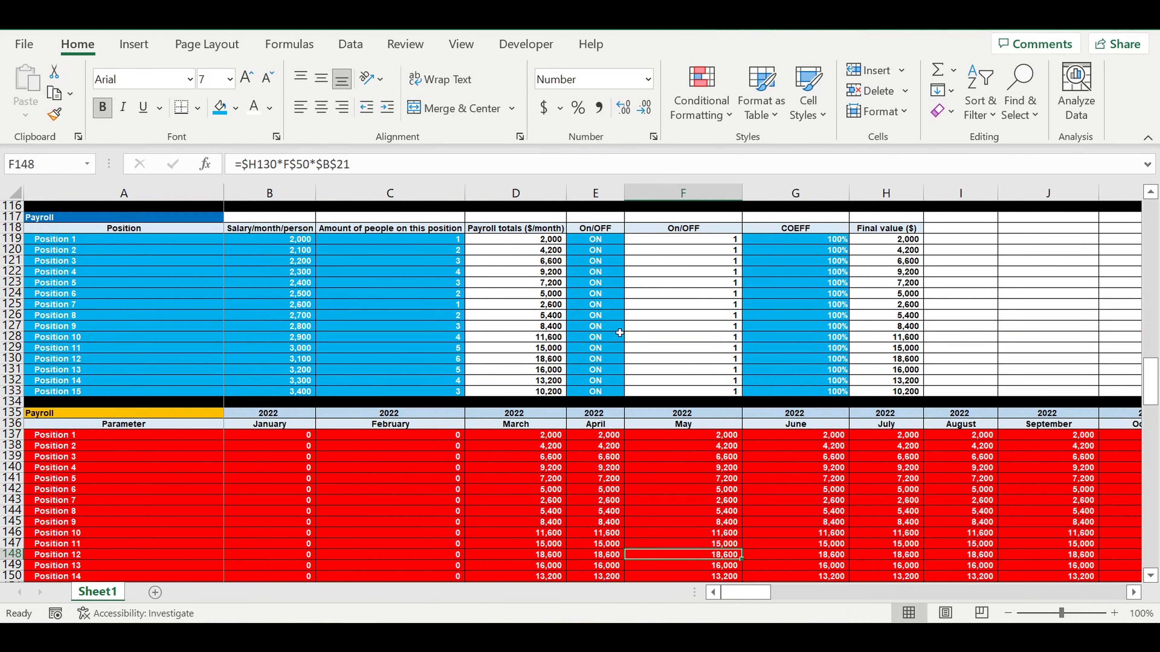
drag(605, 231, 862, 273)
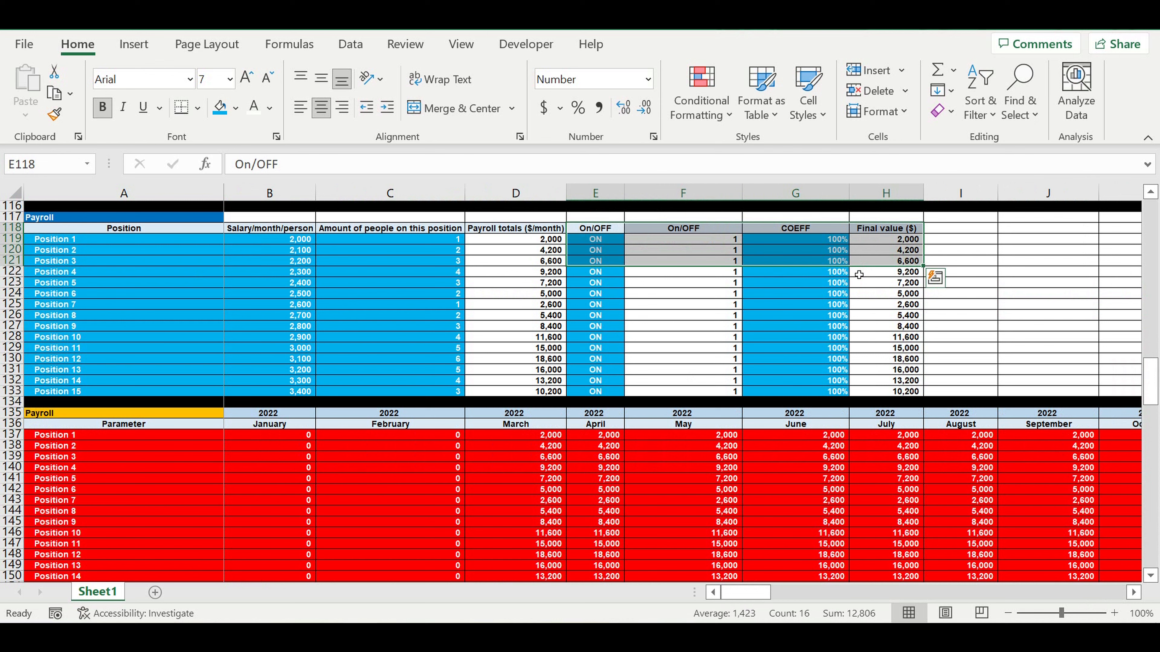
key(ctrl+c)
click(507, 457)
scroll(327, 427, down, 4)
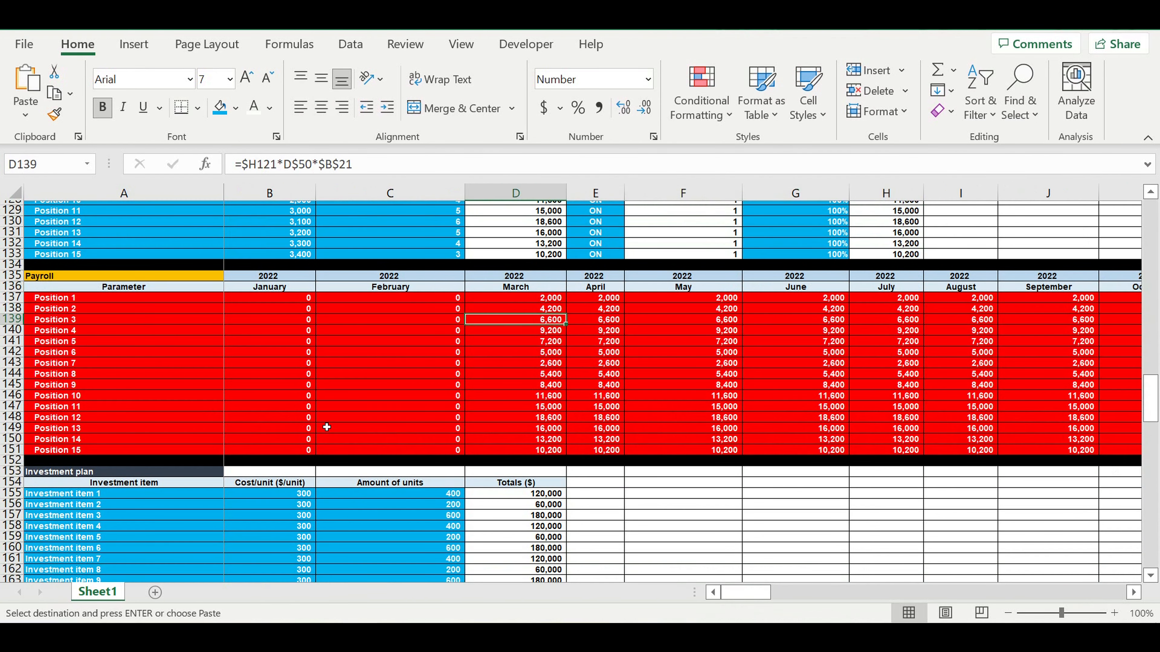
scroll(327, 427, down, 3)
click(599, 394)
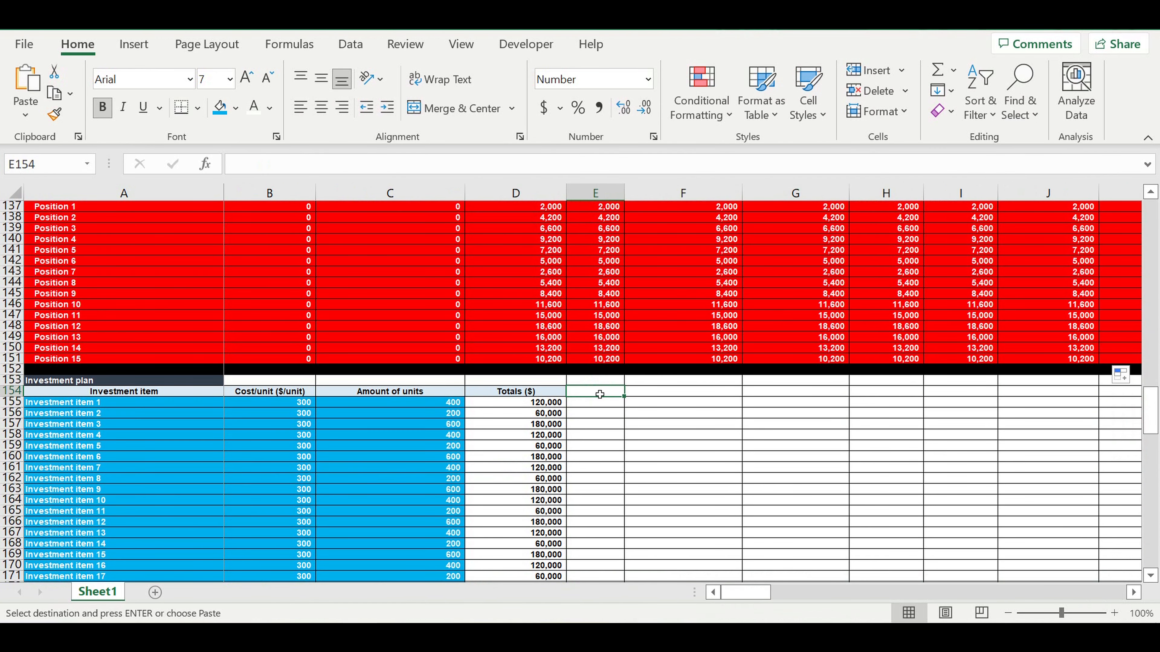
key(ctrl+v)
click(707, 469)
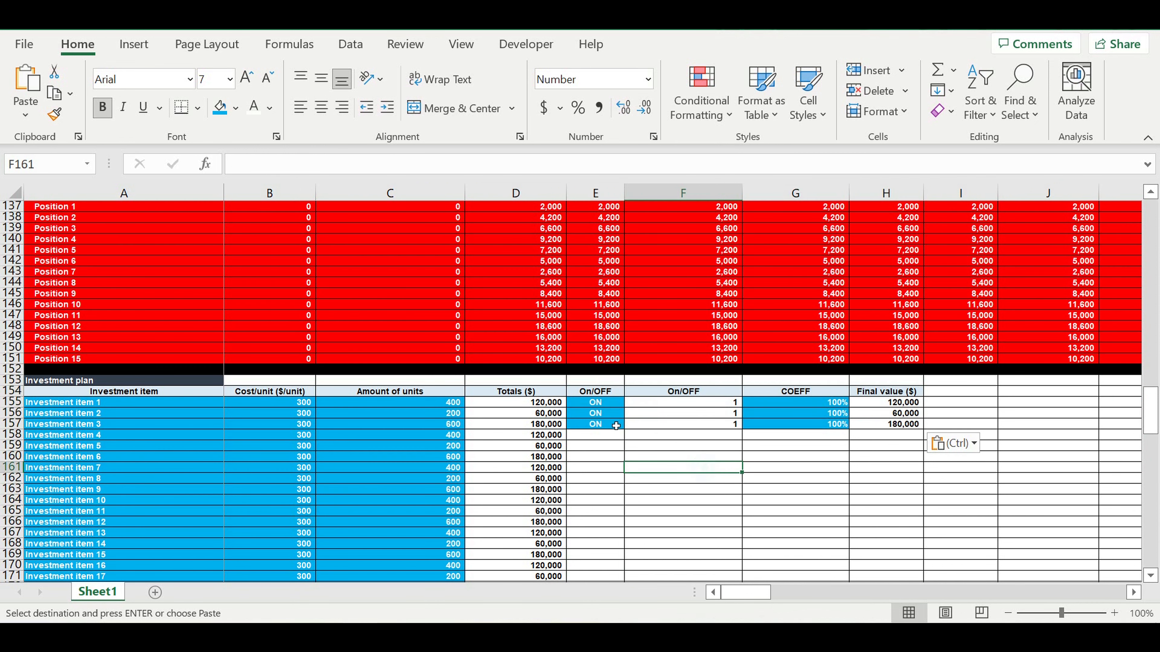
- Fill the Investment plan On/OFF, COEFF and Final value columns down to Investment item 40, with every coefficient at 100%
drag(610, 427, 873, 555)
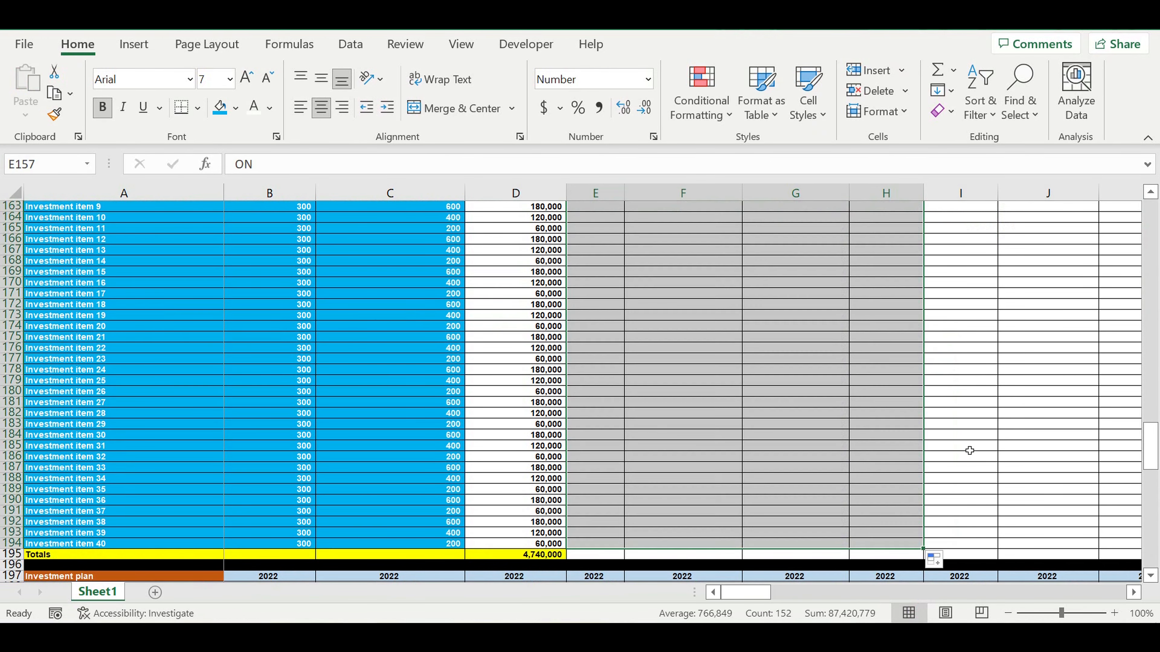
click(966, 446)
scroll(951, 422, up, 8)
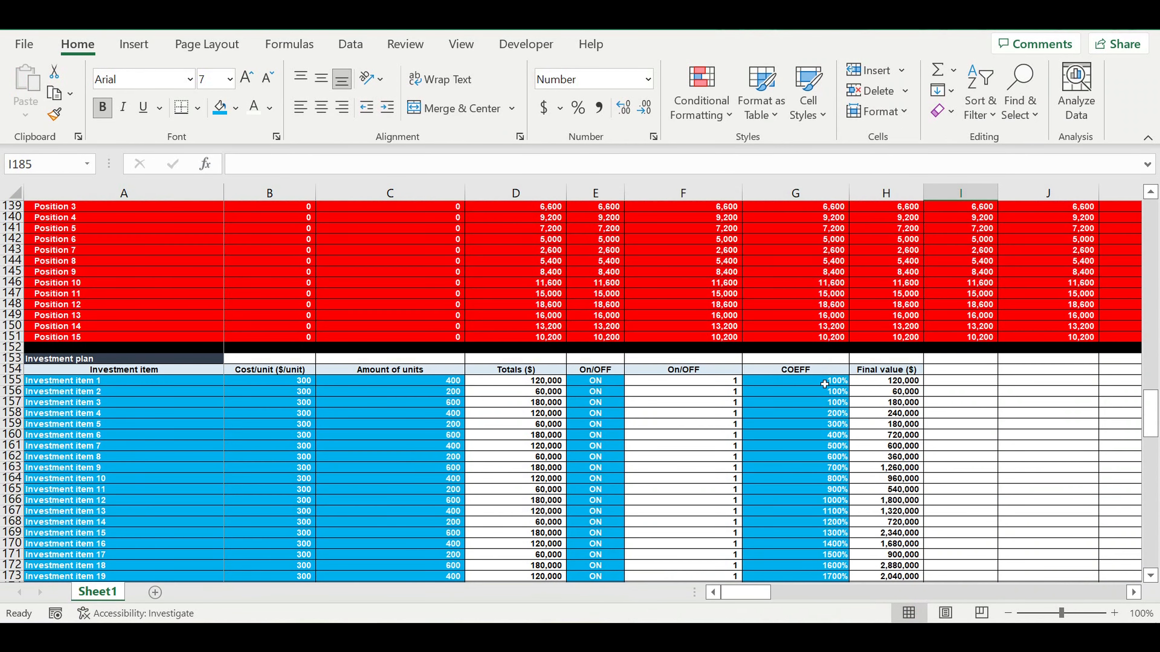
click(820, 380)
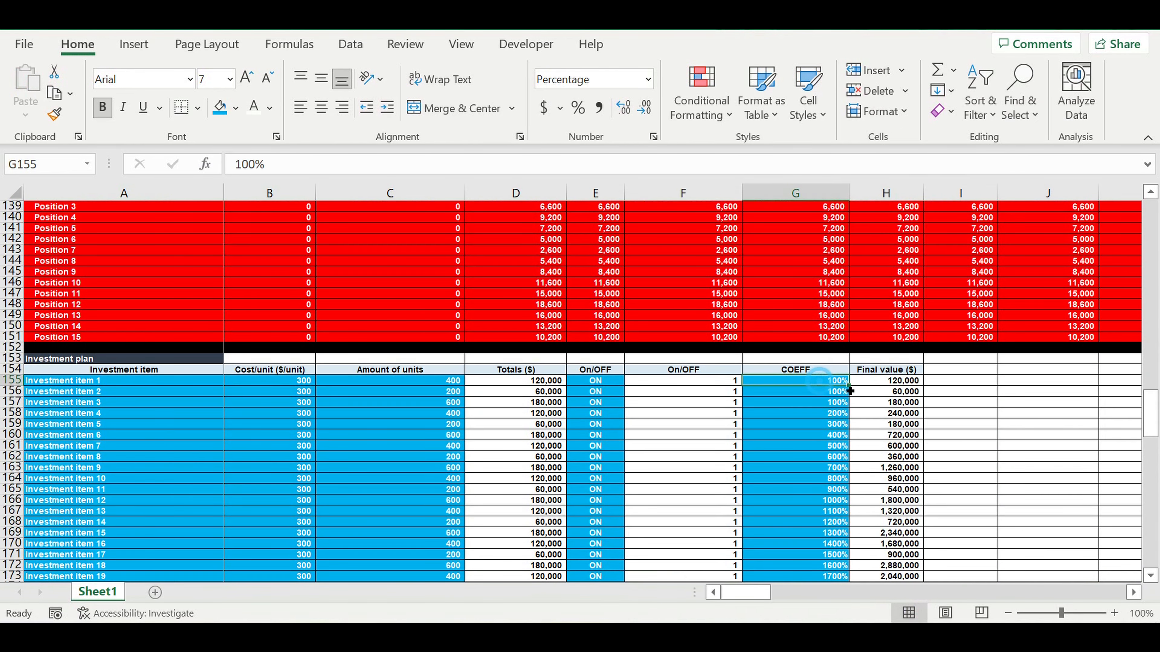
drag(854, 389, 824, 556)
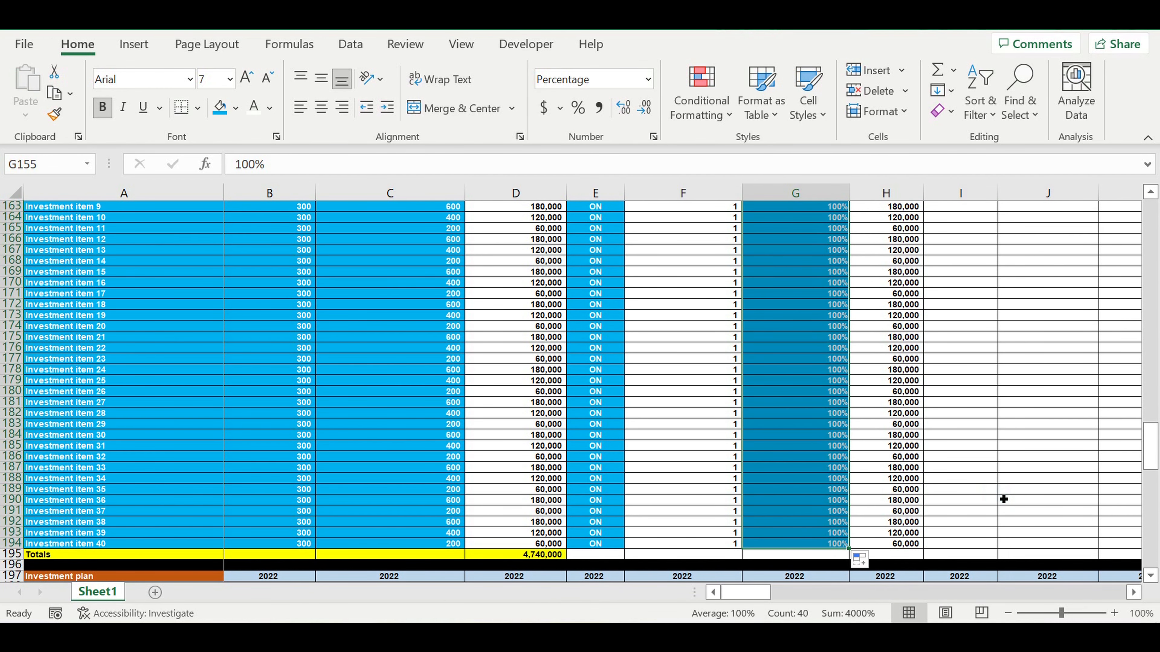
click(995, 491)
- Change the January formula of Investment item 1 in B199 to =$H155*B$53*$B$22
drag(744, 593, 744, 593)
scroll(444, 427, down, 4)
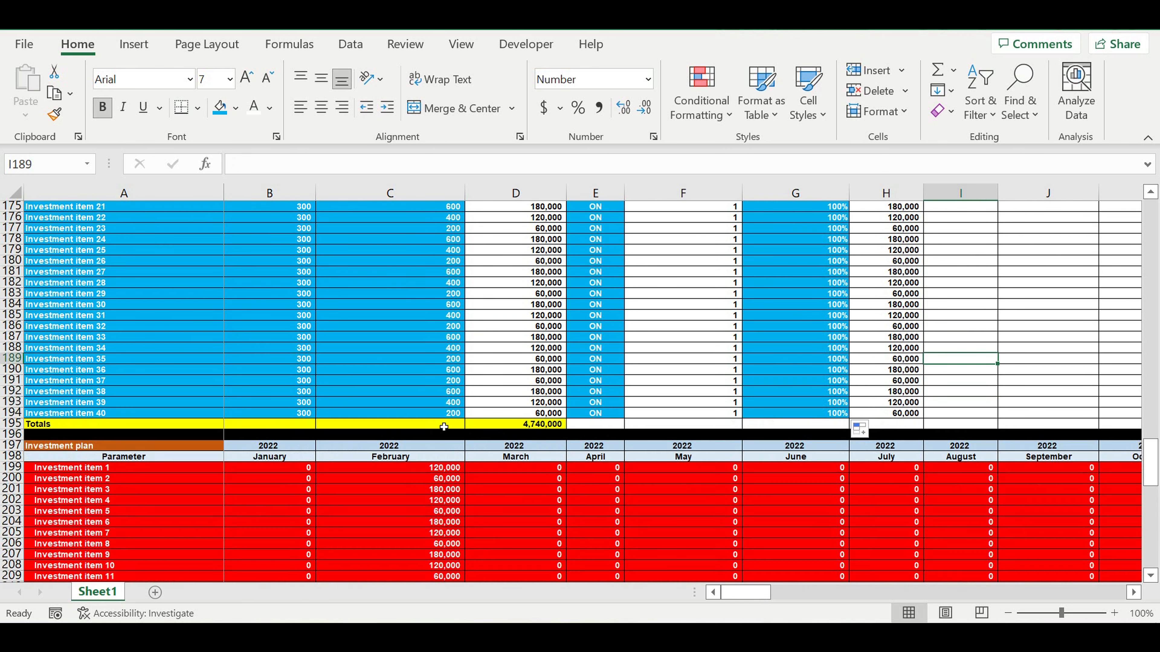
scroll(403, 404, down, 1)
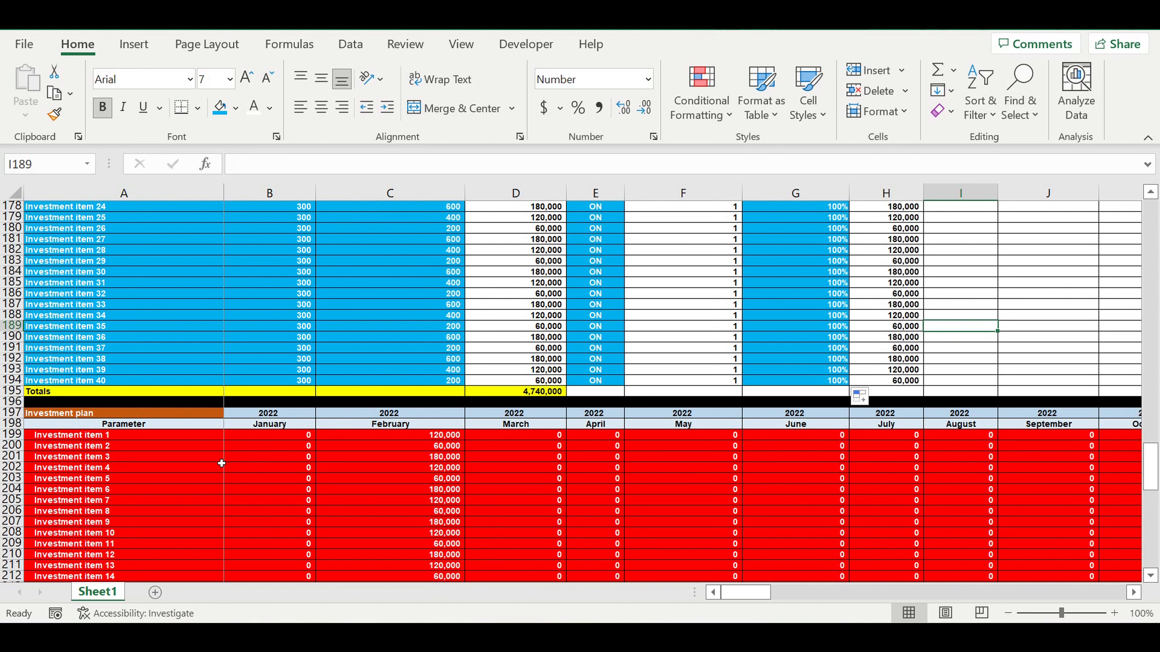
click(274, 434)
key(F2)
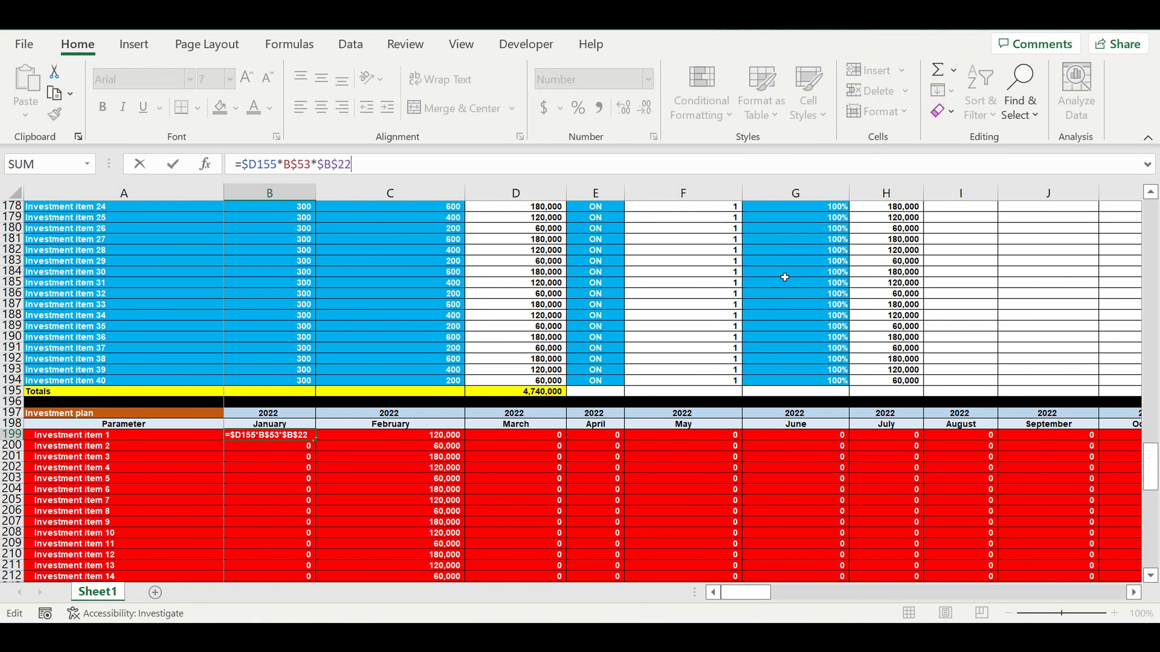
scroll(743, 318, up, 3)
scroll(743, 318, up, 11)
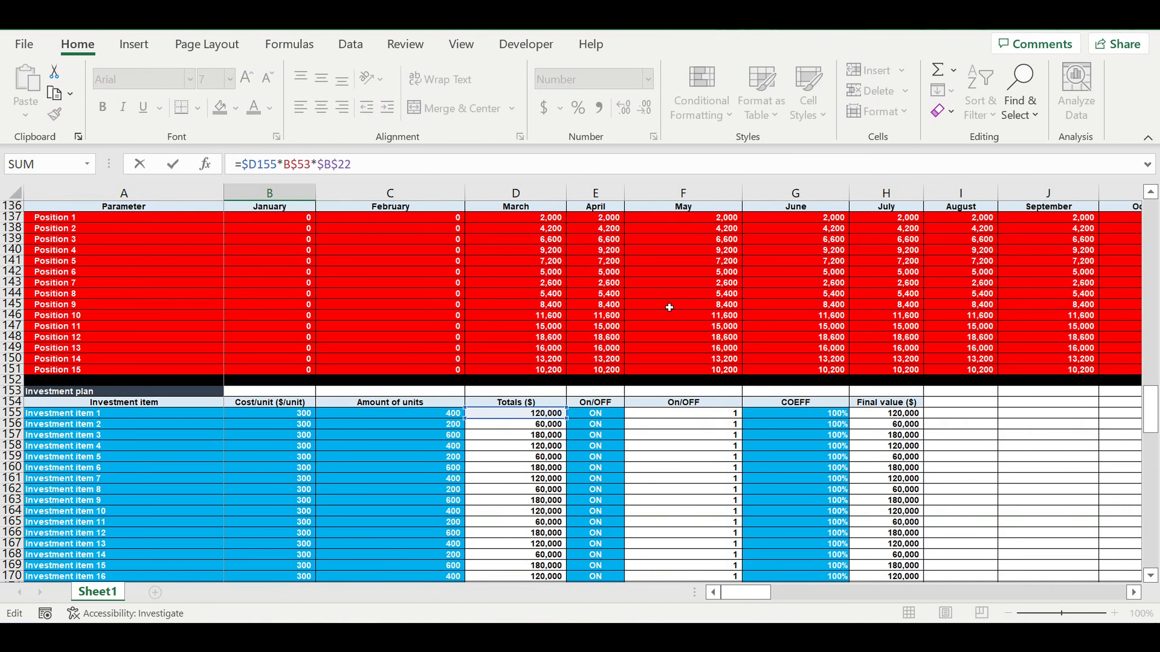
click(511, 418)
drag(601, 427, 932, 441)
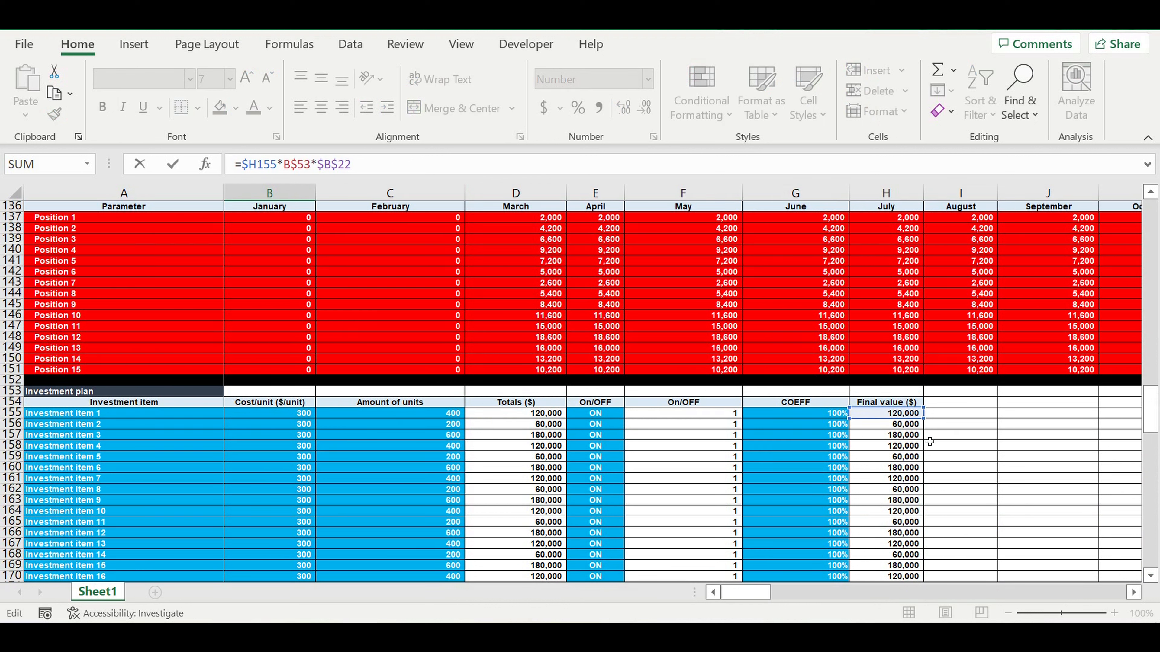
key(Return)
- Fill the B199 investment formula down to Investment item 40 and across all months to column DQ
scroll(531, 457, down, 5)
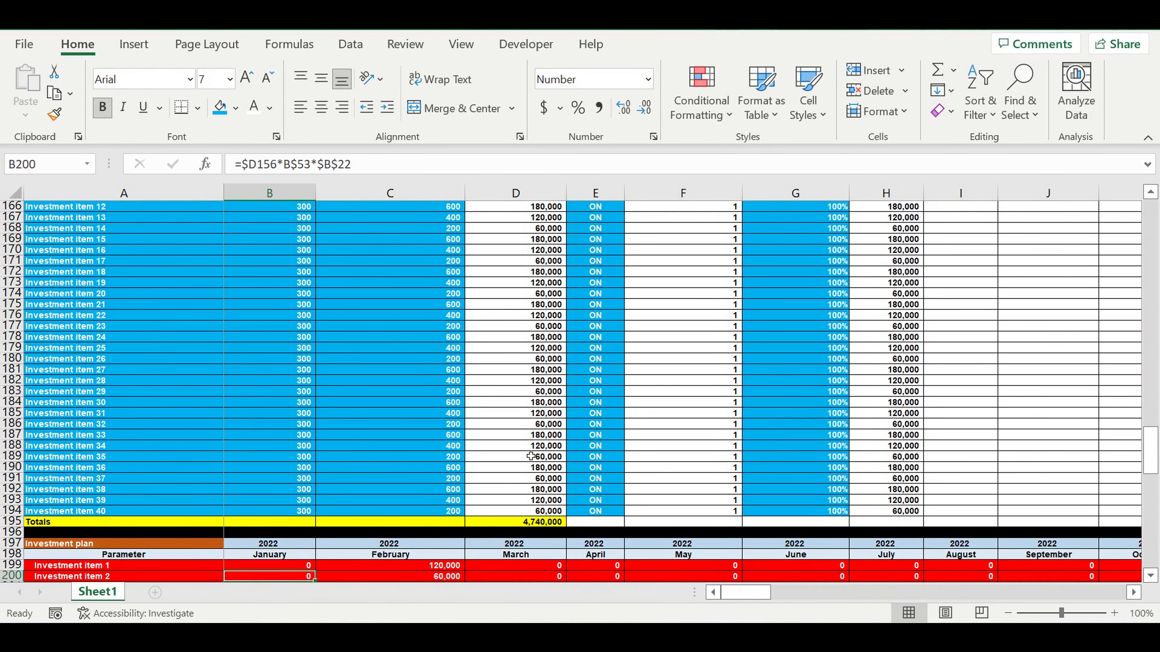
click(287, 438)
drag(315, 447, 916, 481)
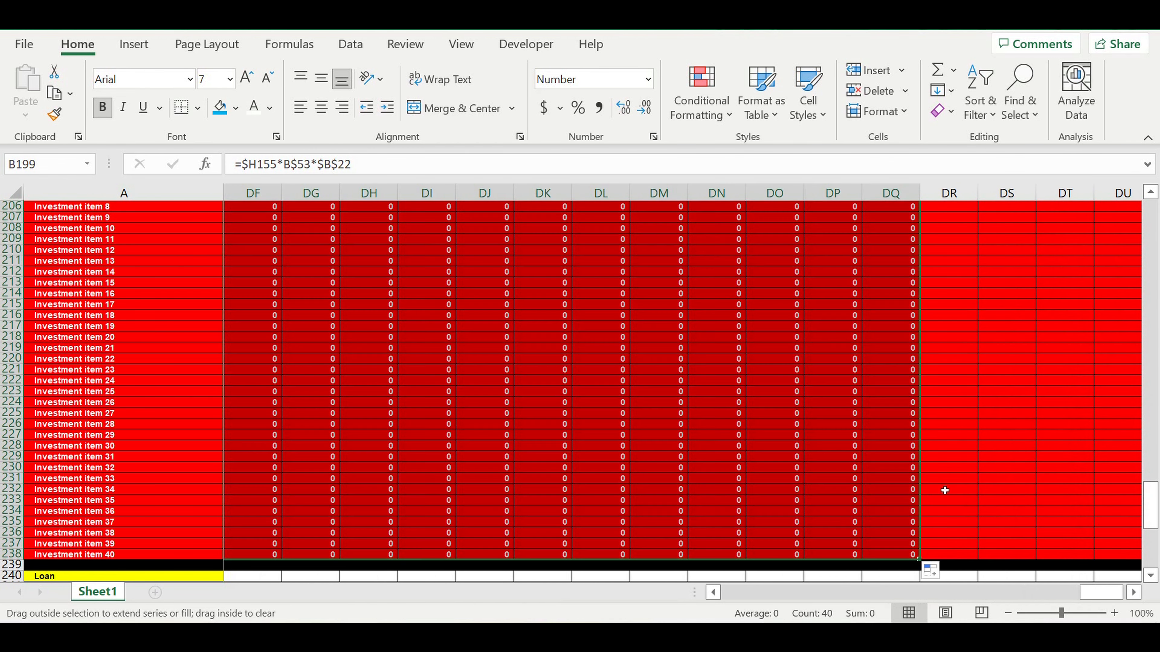
click(1005, 480)
drag(1101, 593, 477, 593)
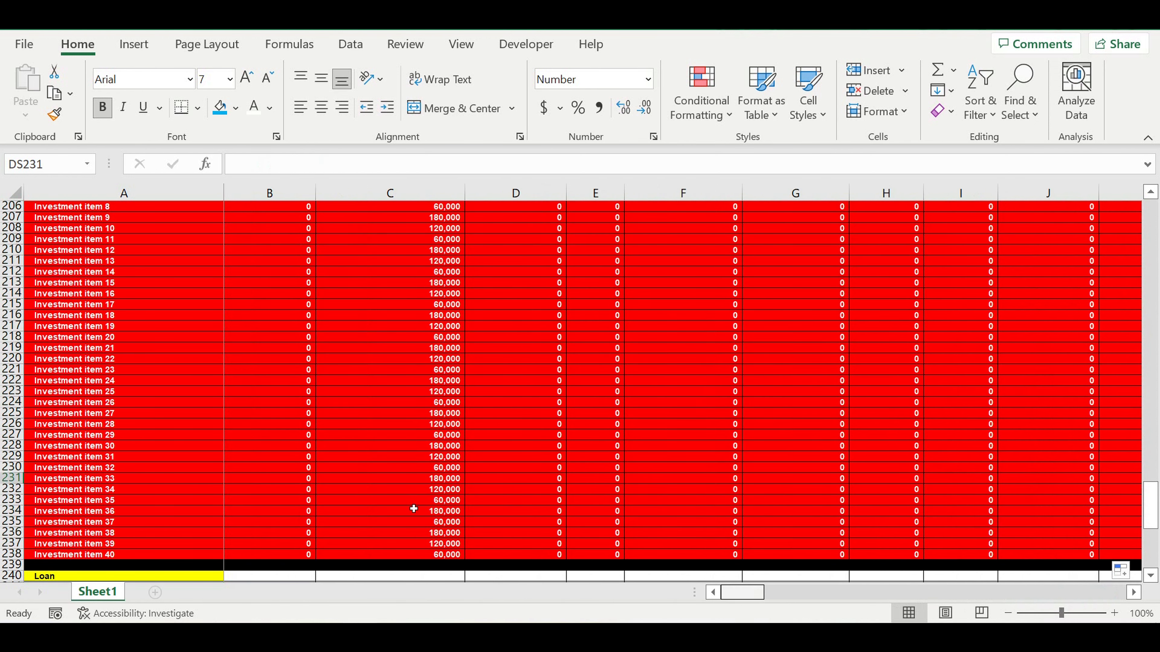
- Look over the Loan section, the global COEFFS values in B16:B22 and the Goods & Services list
scroll(370, 472, down, 5)
click(381, 471)
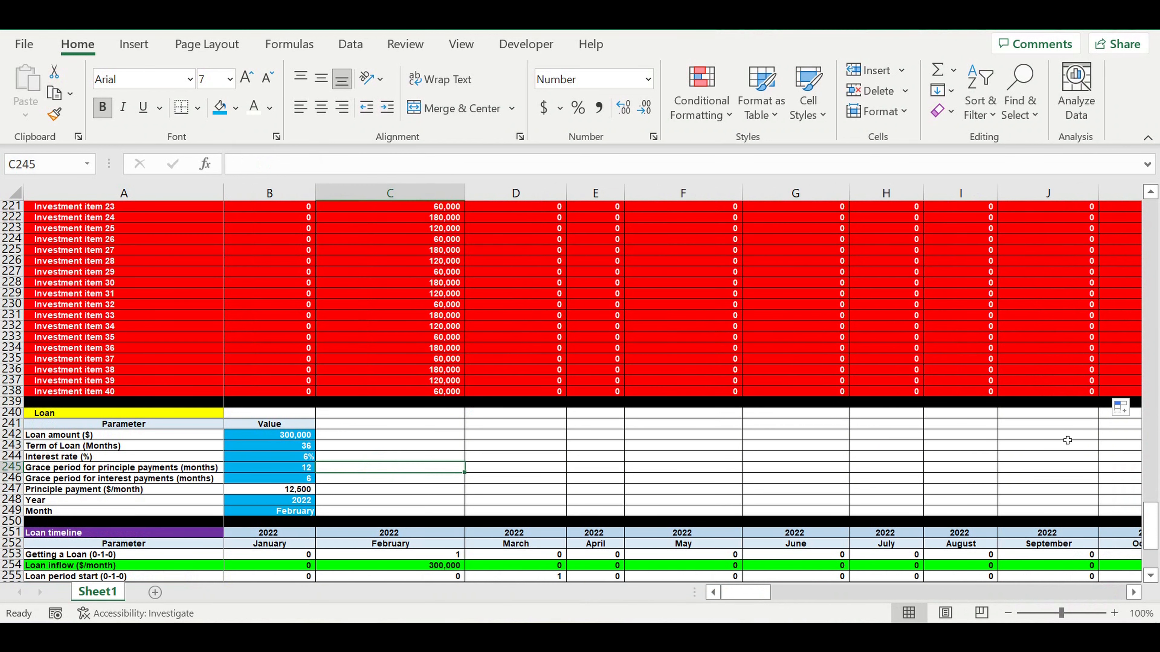
drag(1151, 525, 1151, 219)
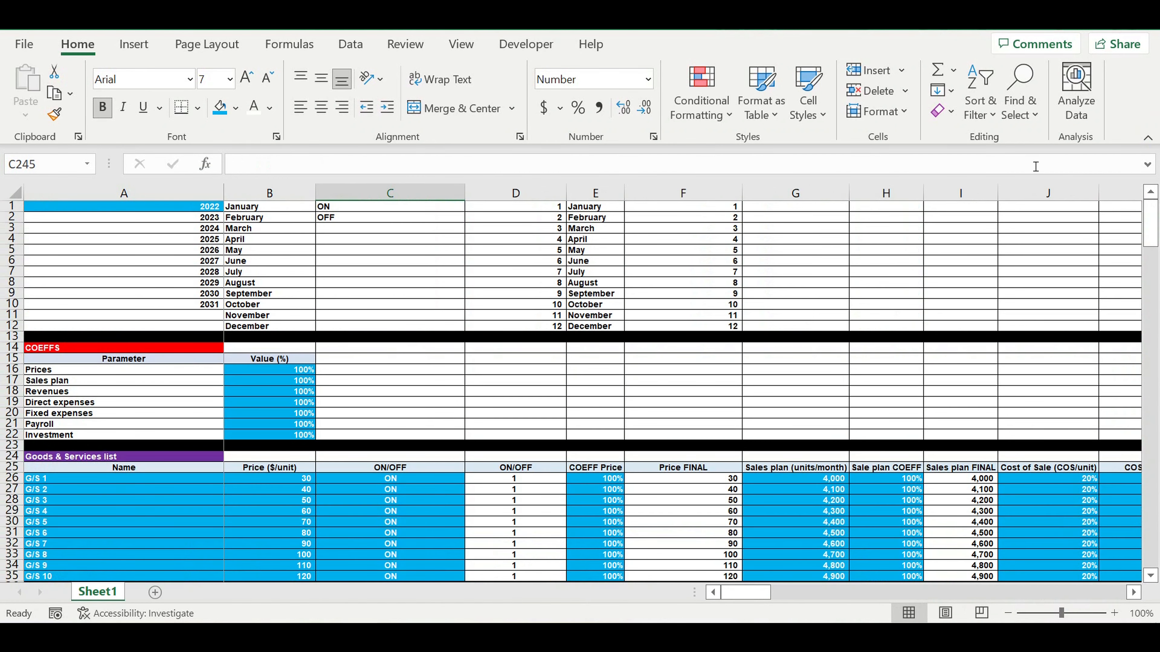
drag(287, 371, 294, 435)
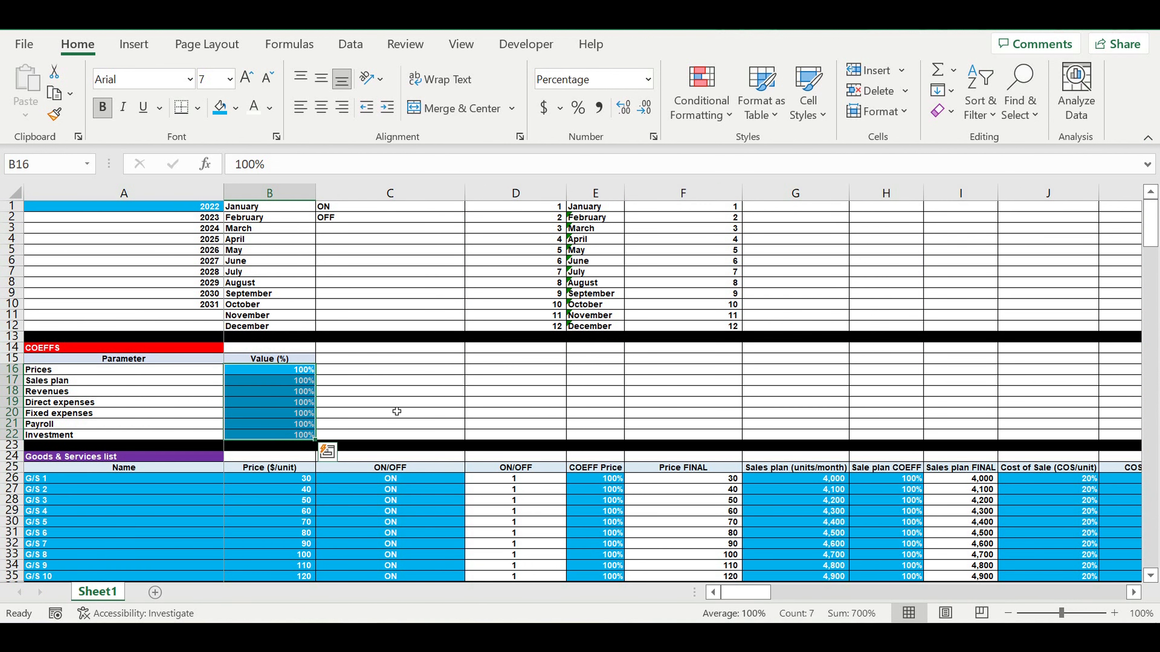
scroll(395, 411, down, 3)
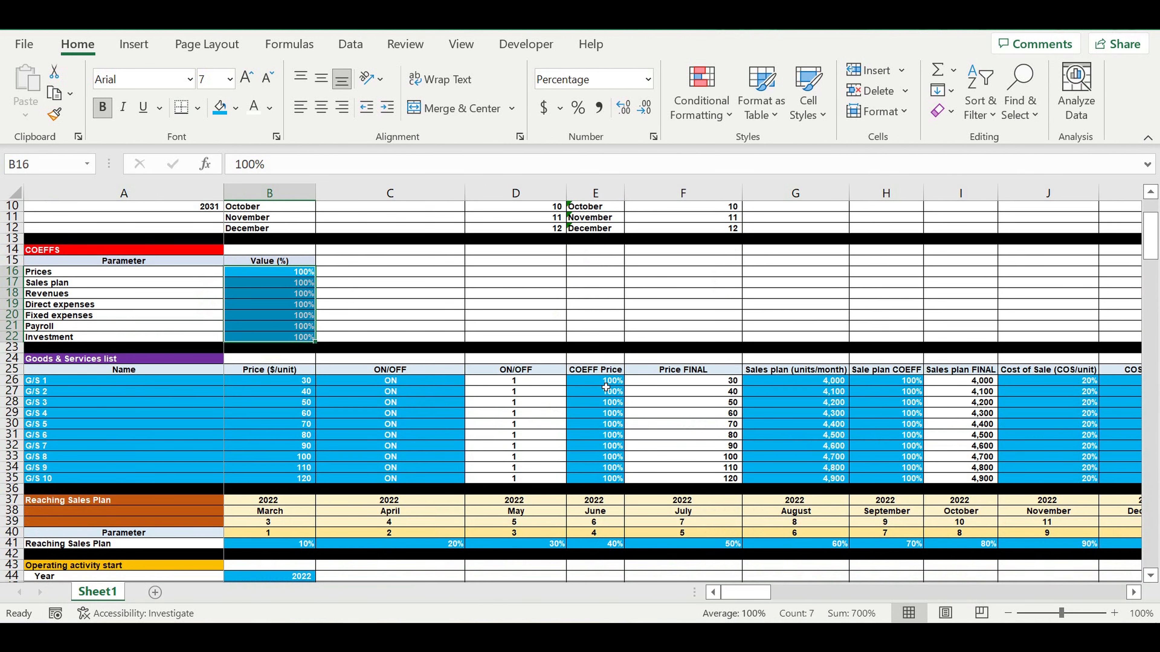
- Review the price and sales plan coefficients of G/S 1 to G/S 10, plus the Timeline, Revenues and Direct expenses sections
drag(606, 382, 600, 486)
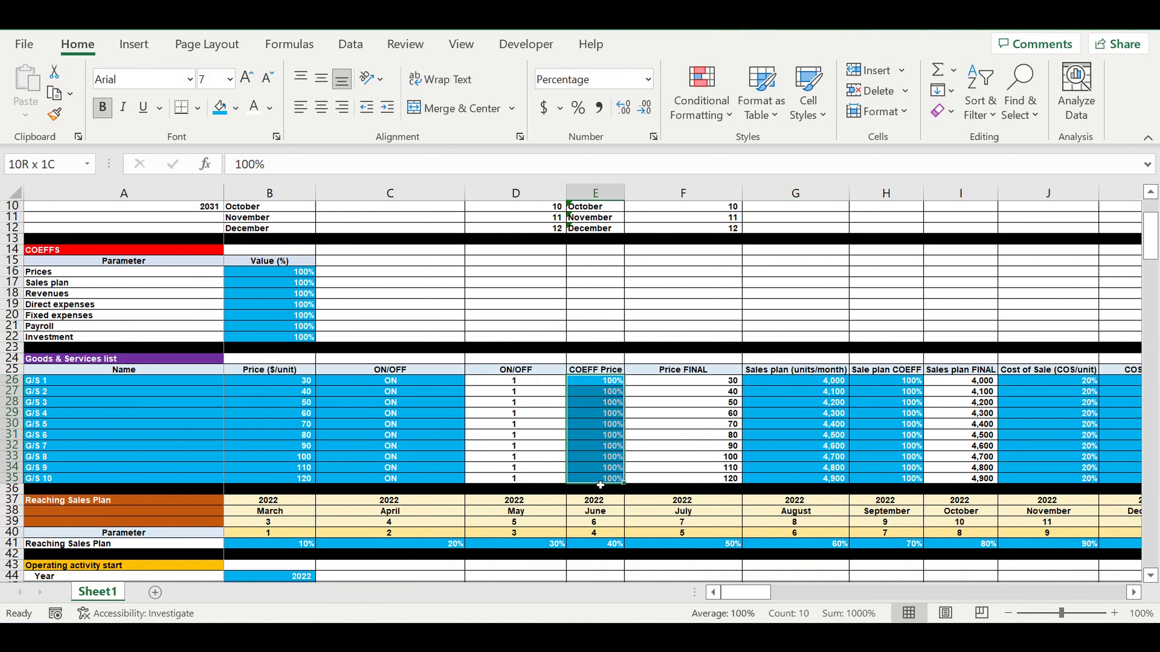
drag(886, 381, 886, 467)
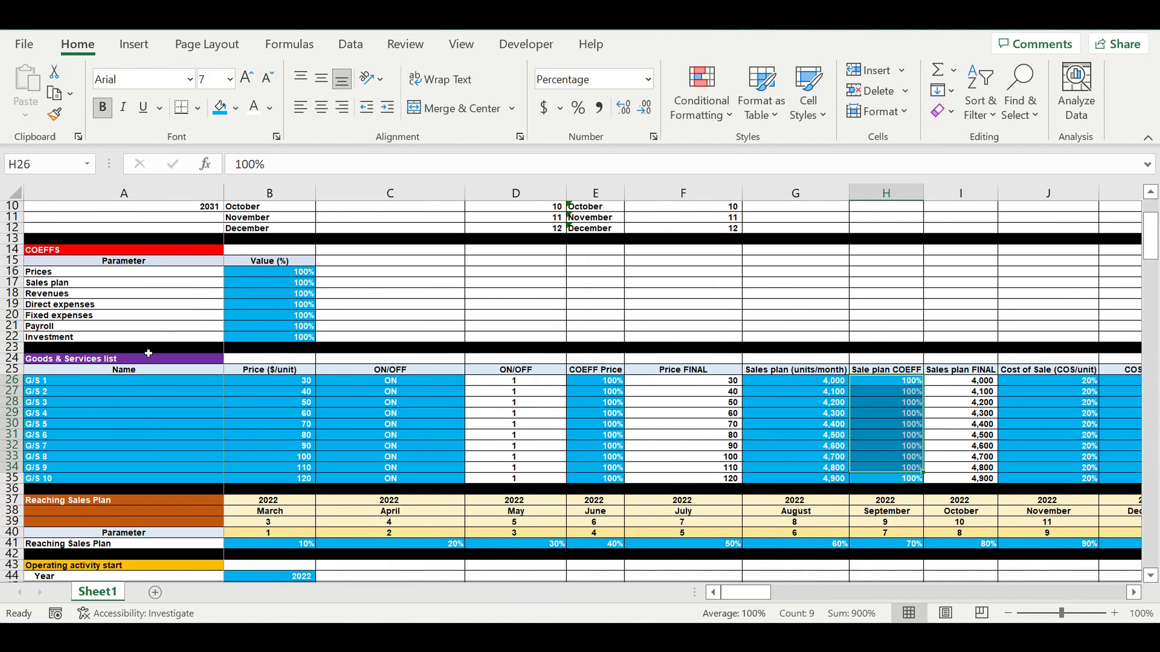
drag(95, 380, 191, 466)
scroll(226, 393, down, 8)
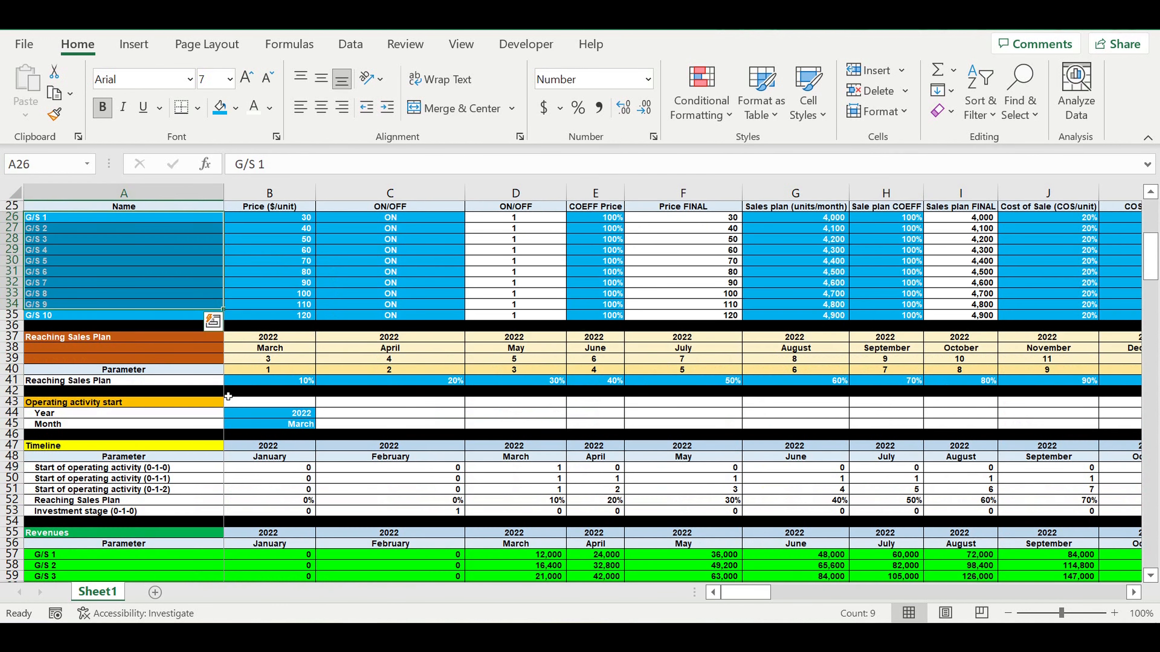
scroll(233, 392, down, 4)
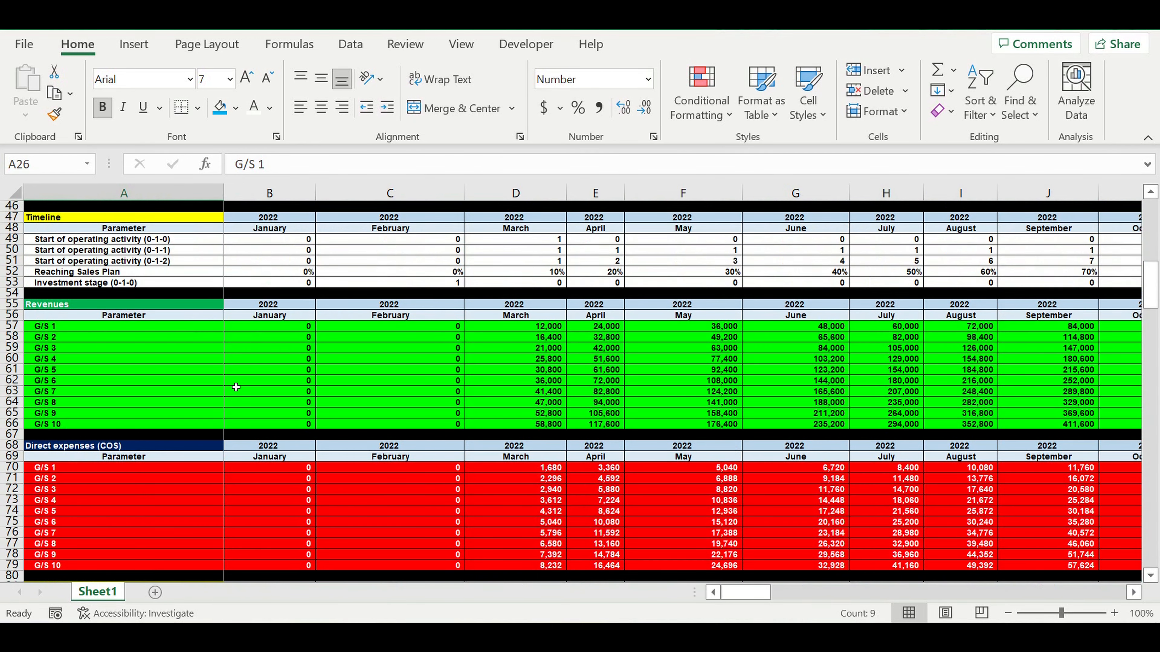
- Review the Fixed expenses table's On/OFF switches, COEFF and Final value columns for the 15 cost items
scroll(236, 387, down, 11)
scroll(243, 368, down, 4)
scroll(242, 368, up, 3)
scroll(401, 336, up, 2)
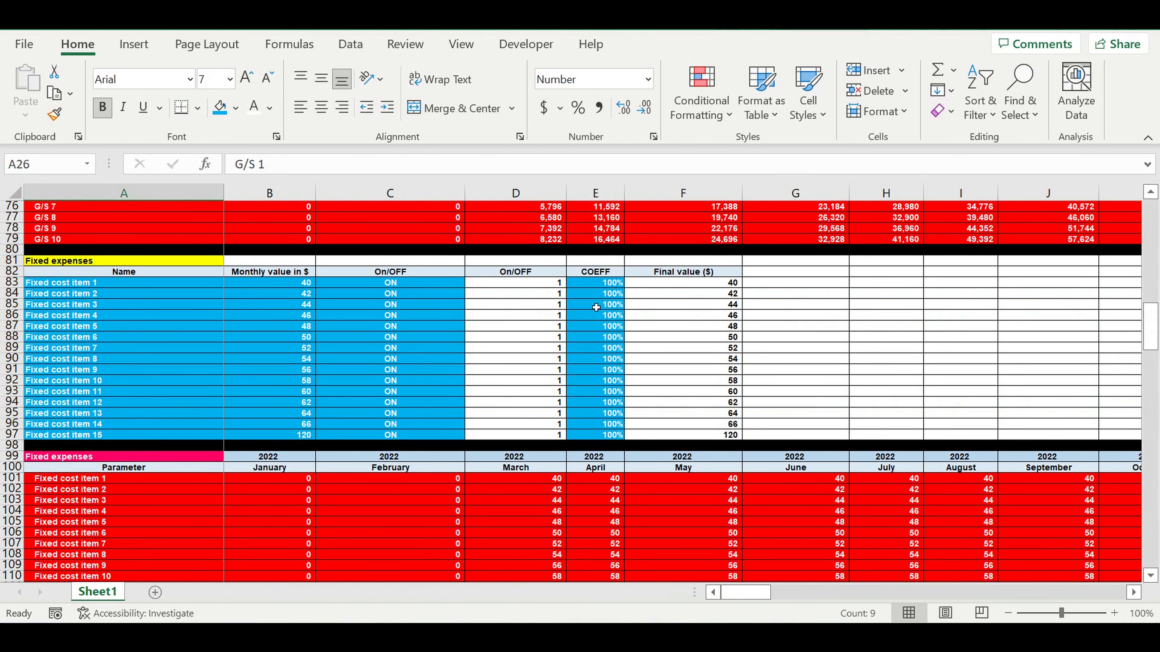
click(416, 295)
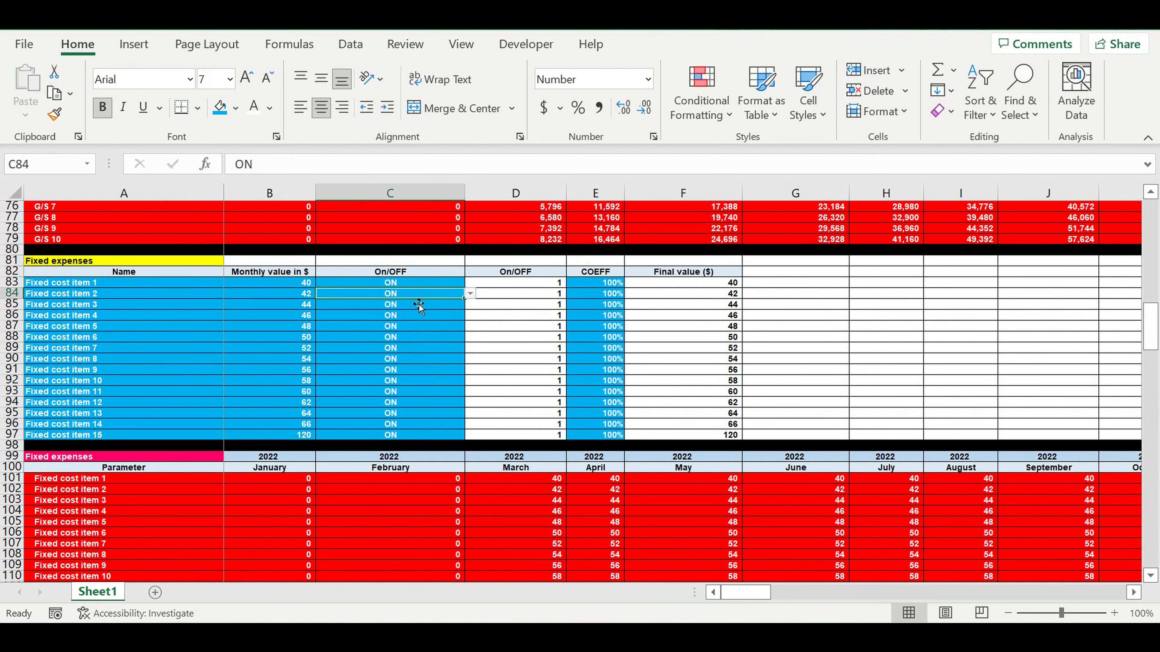
click(81, 262)
- Review the Payroll table's On/OFF switches and coefficients for Positions 1 to 15 and the monthly Payroll rows
scroll(340, 348, down, 6)
scroll(493, 362, down, 3)
click(595, 381)
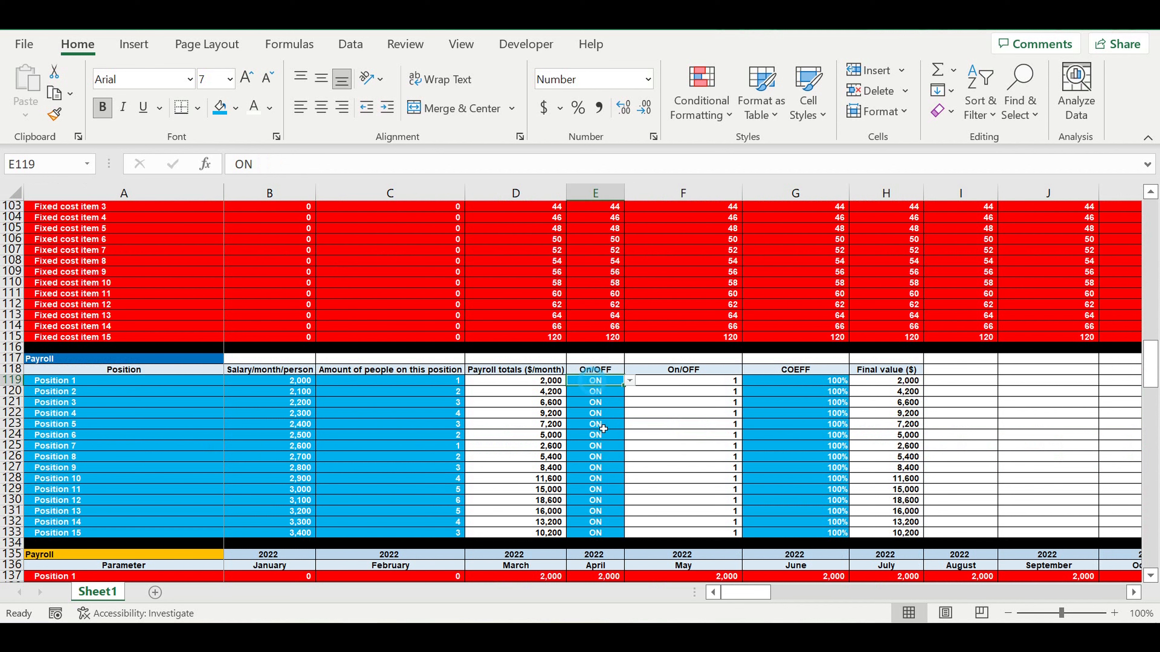
drag(603, 428, 595, 510)
drag(795, 381, 795, 511)
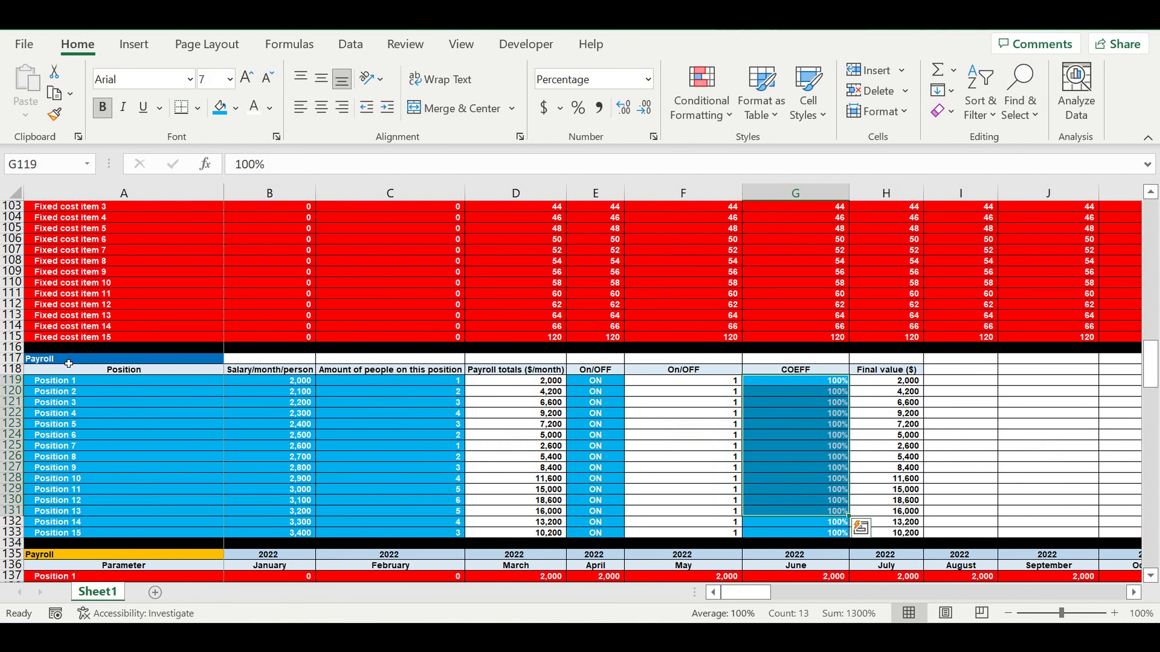
click(68, 363)
scroll(69, 364, down, 5)
scroll(266, 370, down, 4)
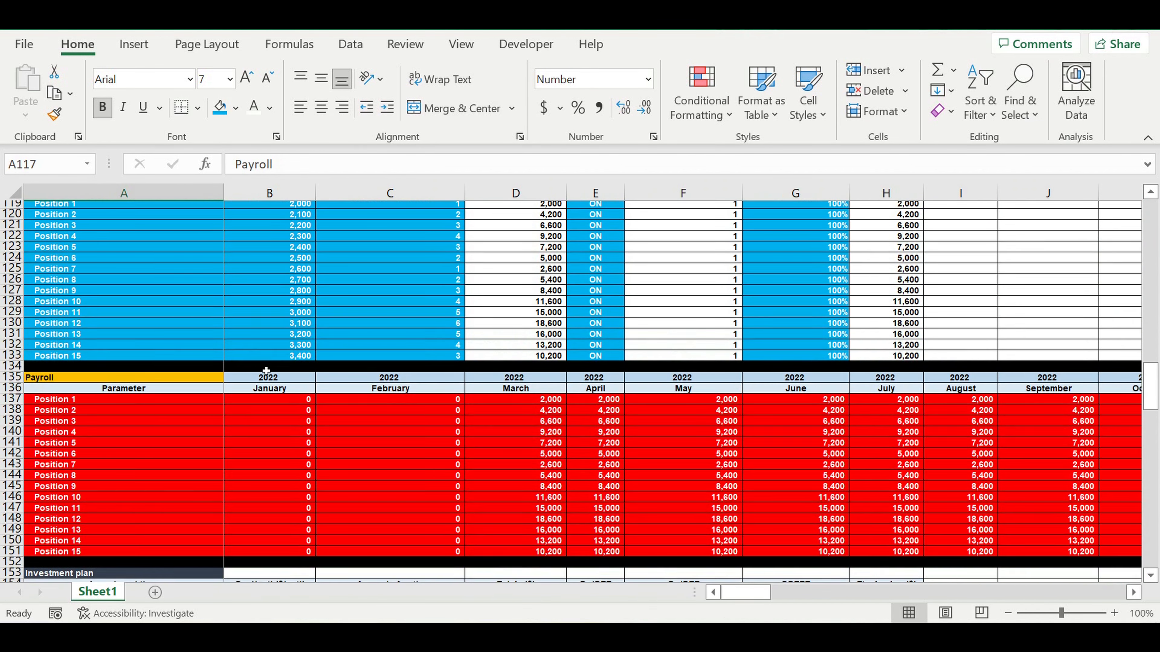
- Examine the Investment plan's On/OFF, COEFF and Final value columns, including the ON/OFF options for Investment item 20
scroll(266, 369, down, 7)
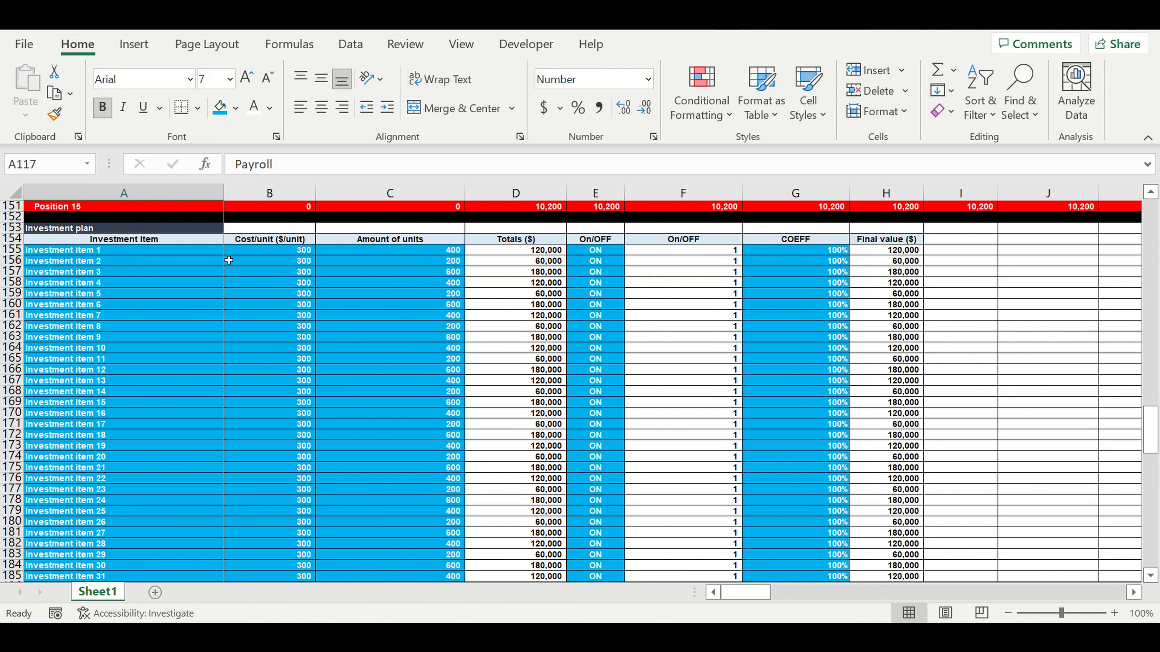
drag(903, 251, 905, 338)
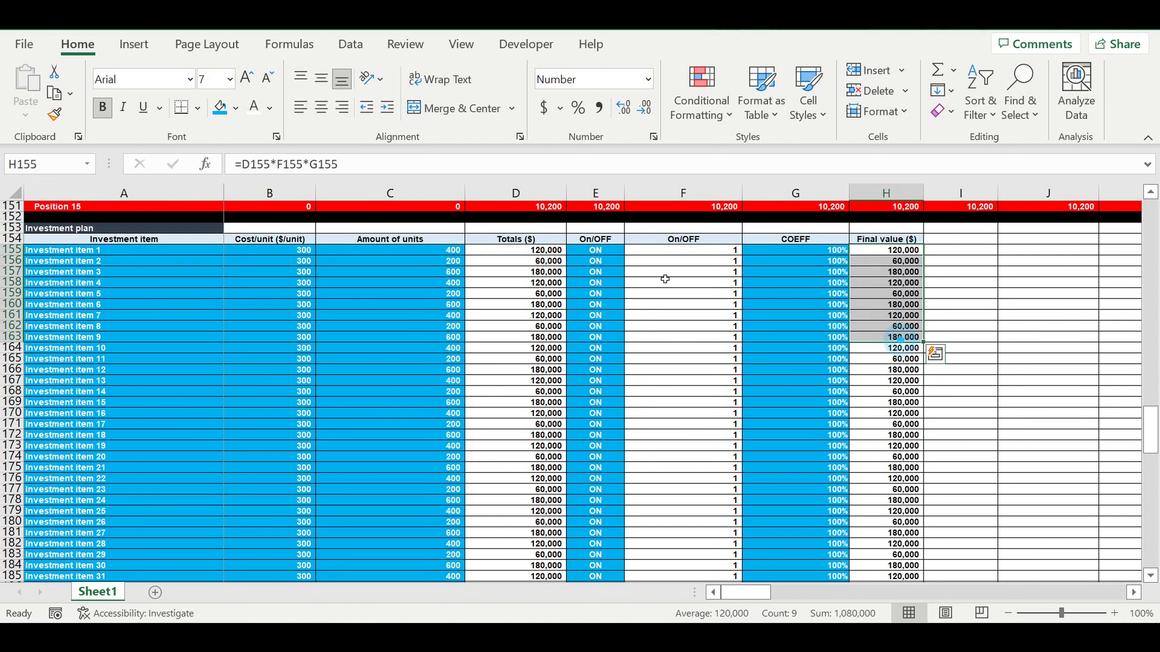
drag(597, 249, 907, 533)
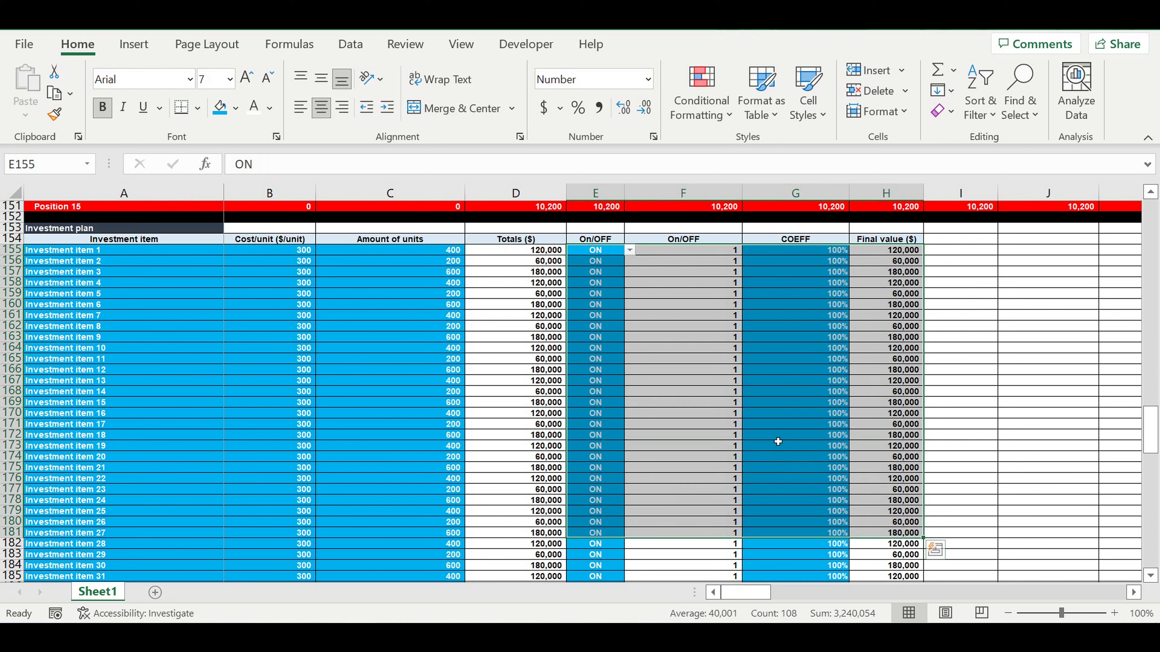
scroll(776, 434, down, 4)
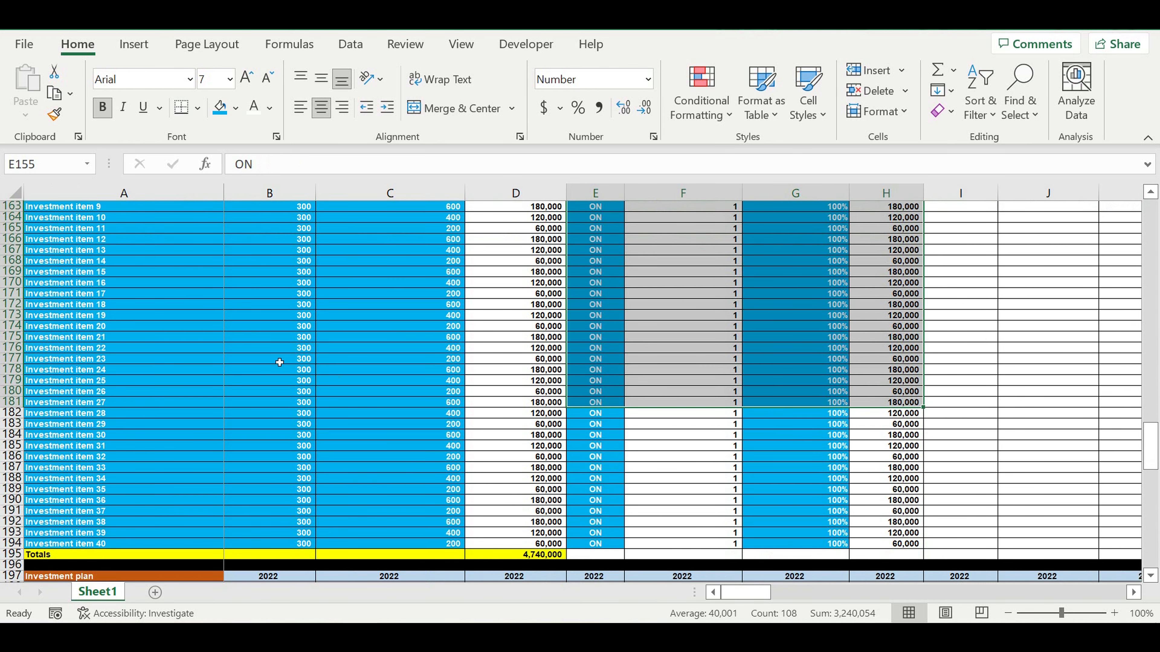
click(598, 326)
click(631, 327)
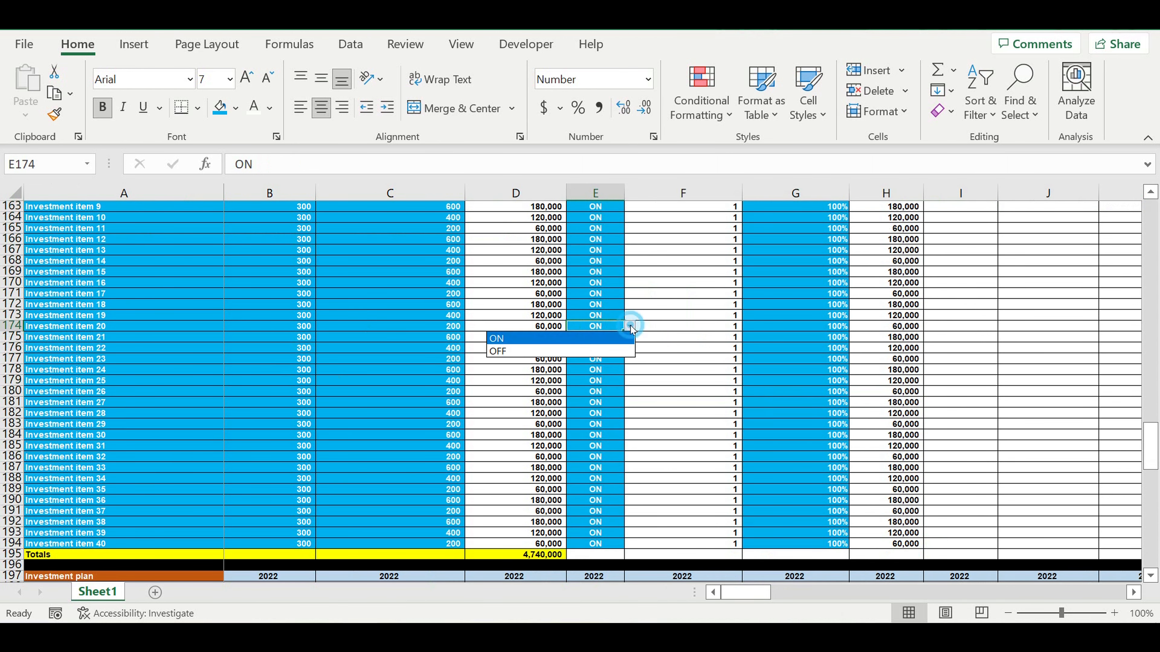
key(Escape)
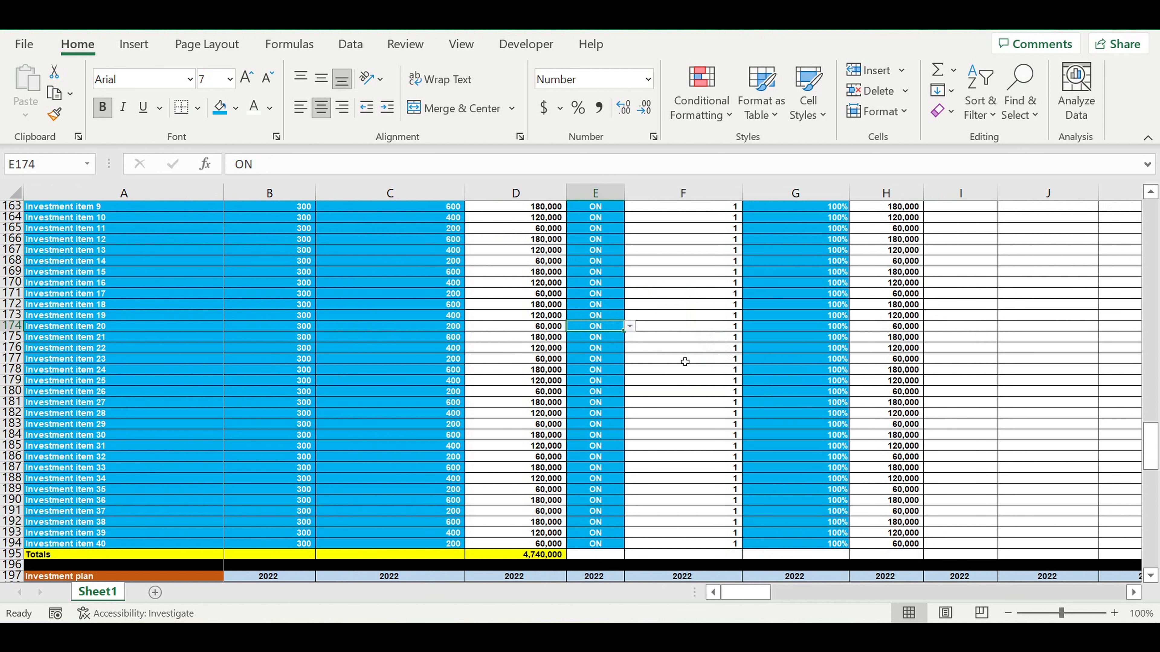
click(829, 316)
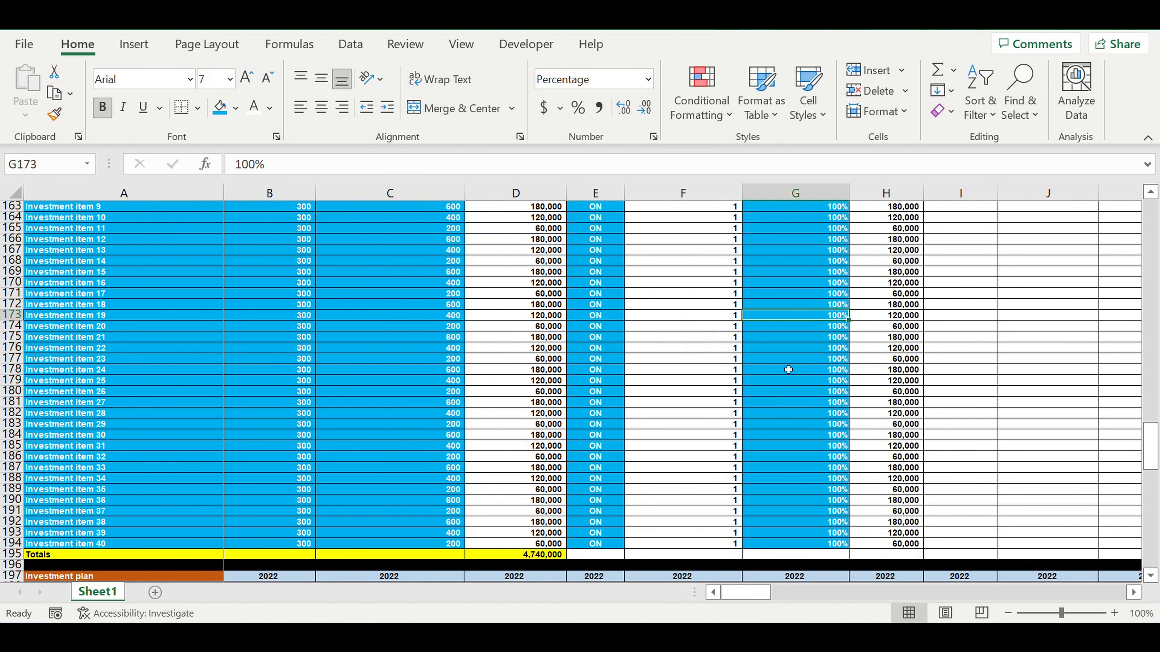
- Look over the monthly Investment plan rows, the Loan parameters and the Loan timeline down to the empty rows below
scroll(788, 370, down, 13)
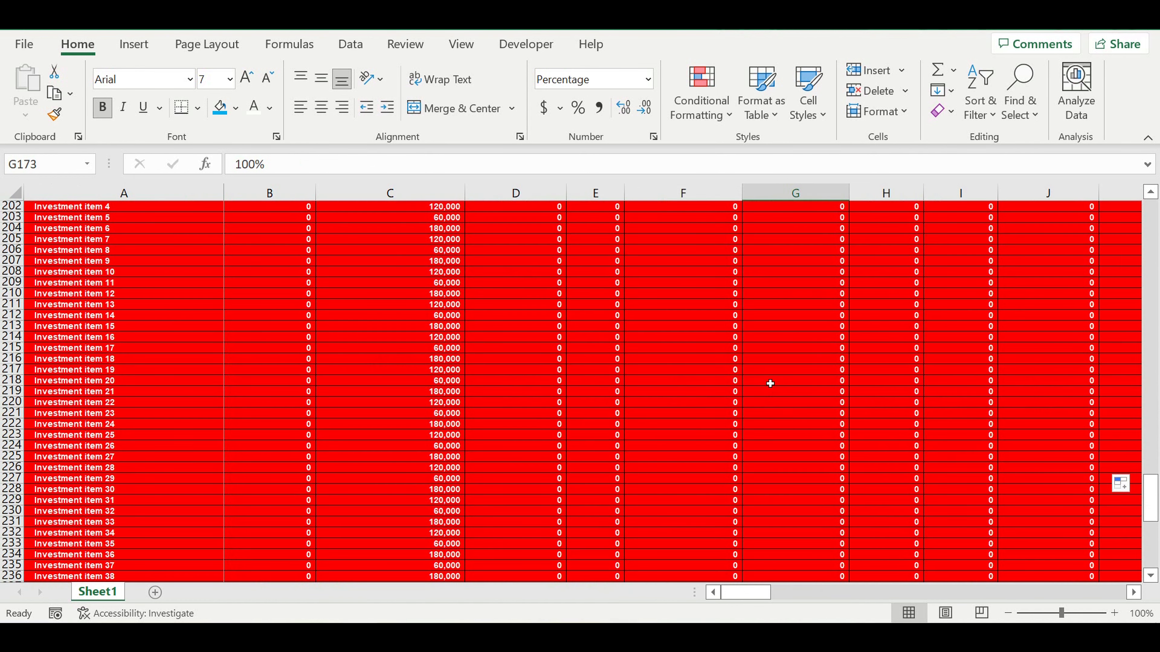
scroll(770, 384, down, 12)
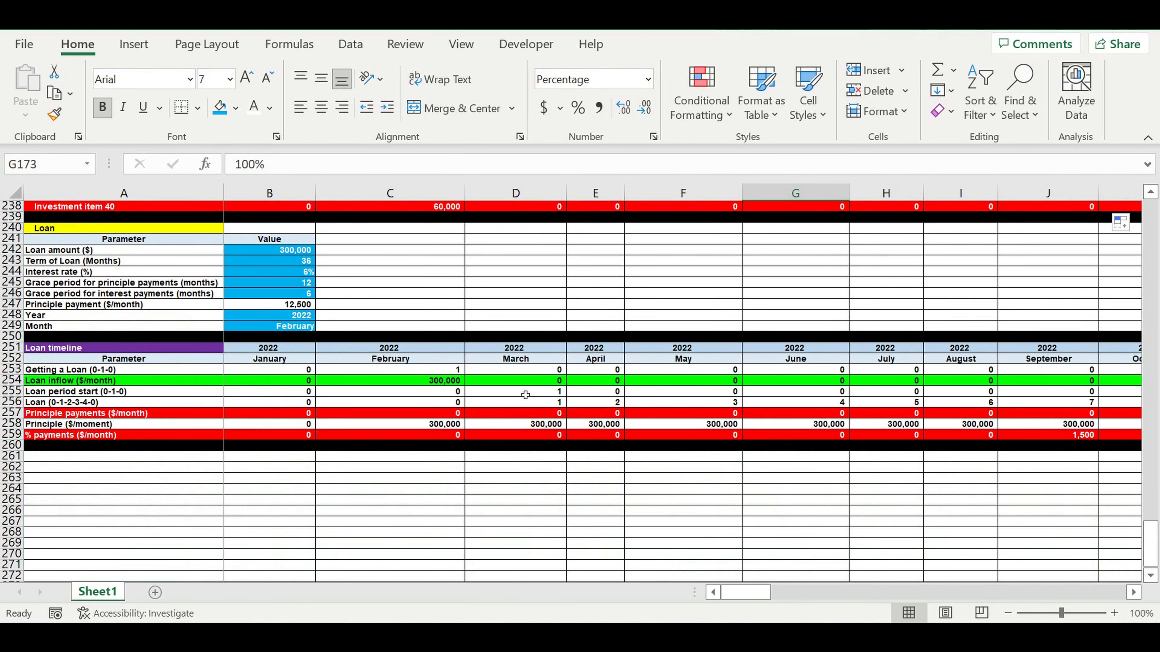
scroll(526, 395, down, 2)
click(268, 403)
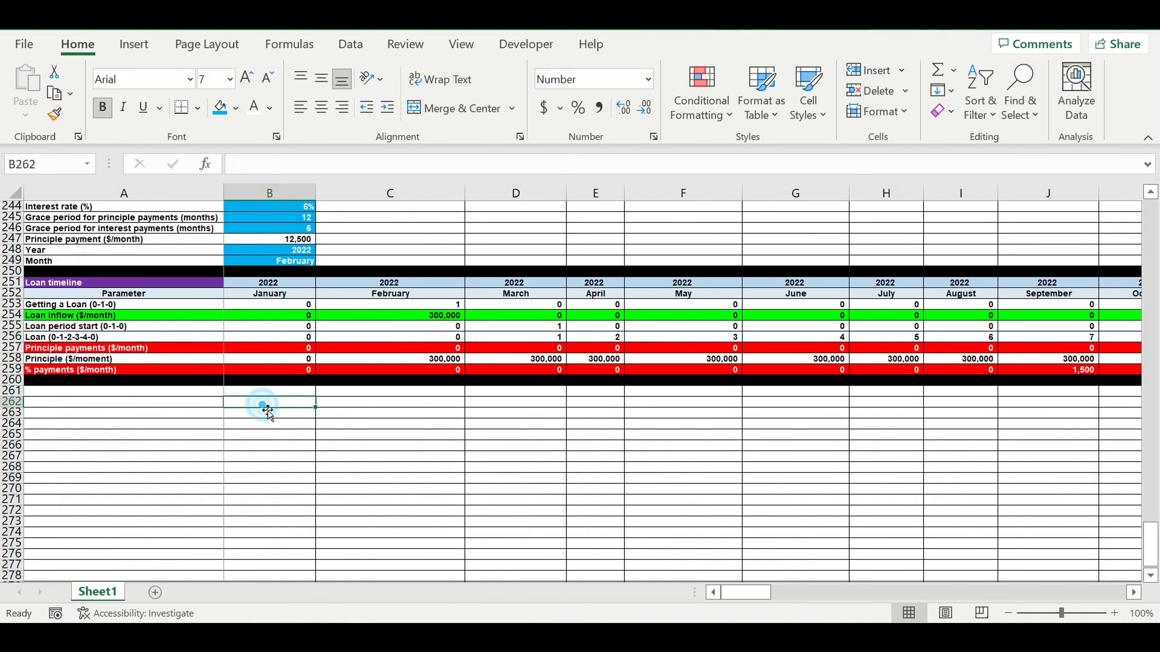